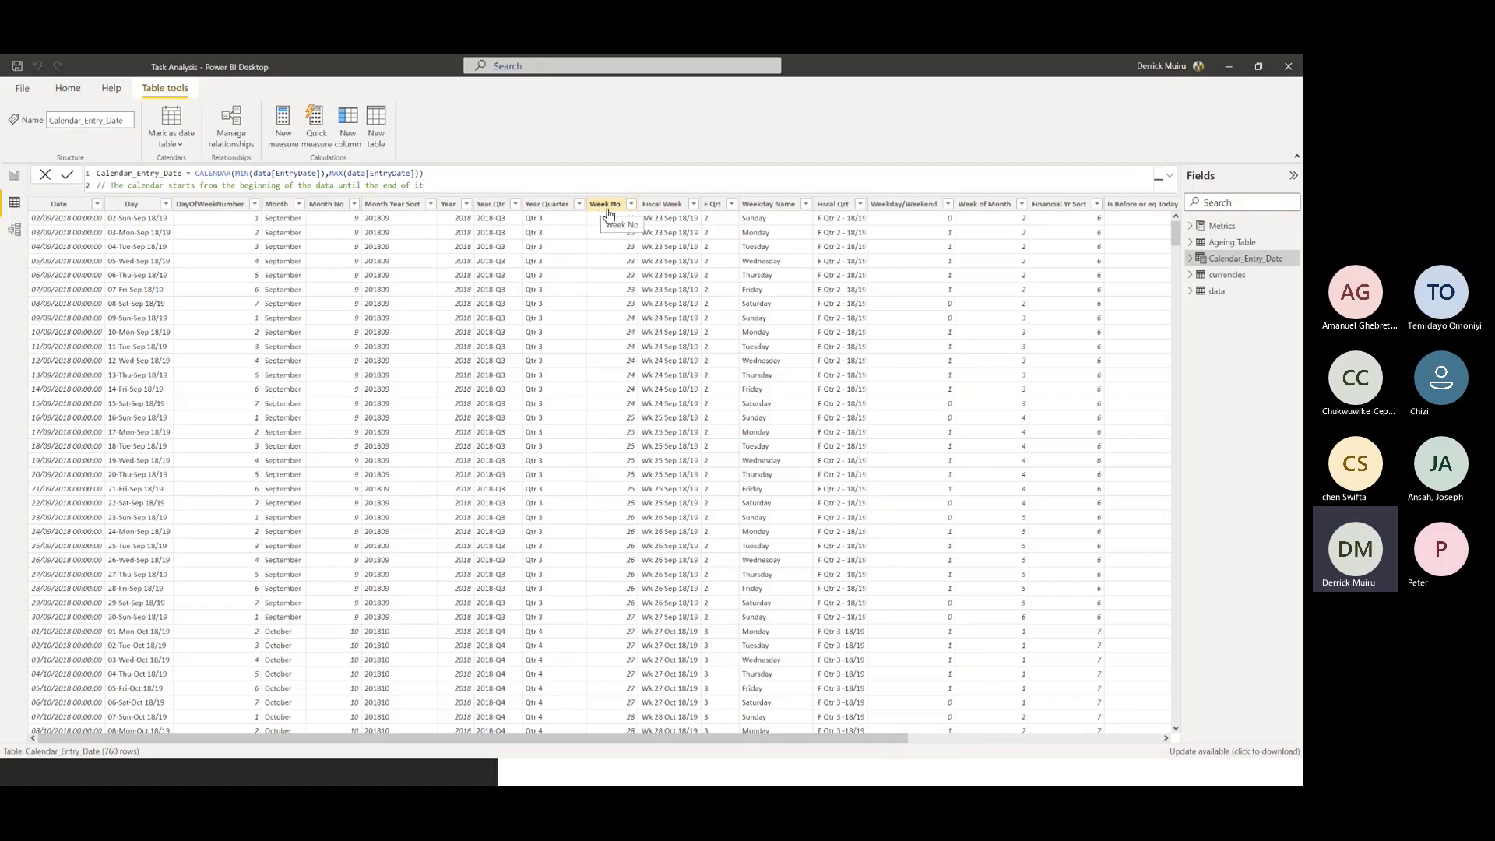
# Examine the Week No column's formula, highlighting its WeekStartsOn and FiscalStartMonth input variables
pyautogui.click(614, 205)
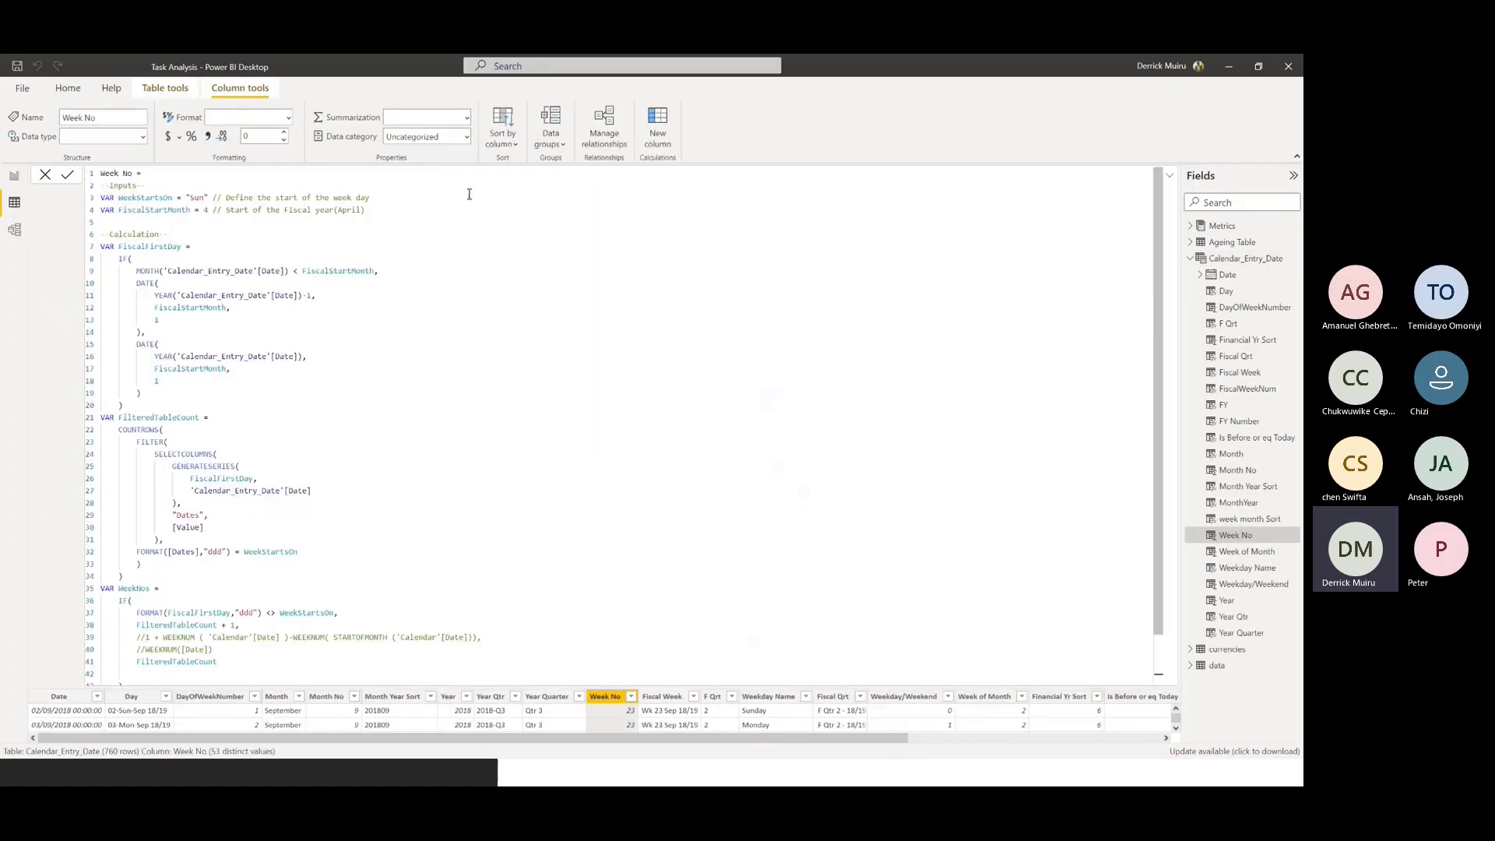
pyautogui.moveTo(1157, 217); pyautogui.dragTo(1203, 142)
pyautogui.moveTo(209, 199); pyautogui.dragTo(97, 200)
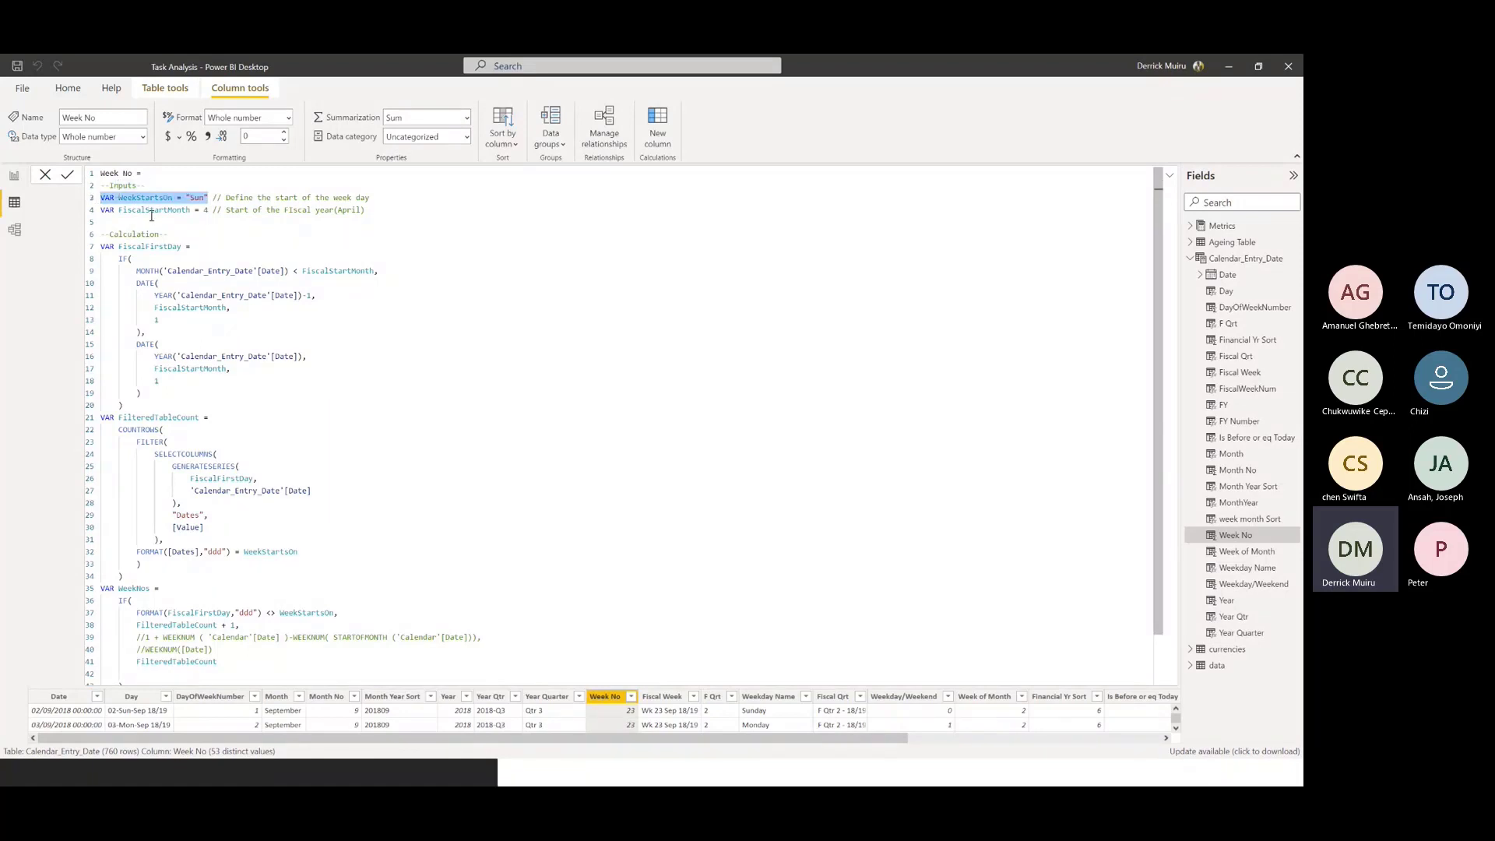
pyautogui.click(207, 210)
pyautogui.moveTo(207, 211); pyautogui.dragTo(85, 211)
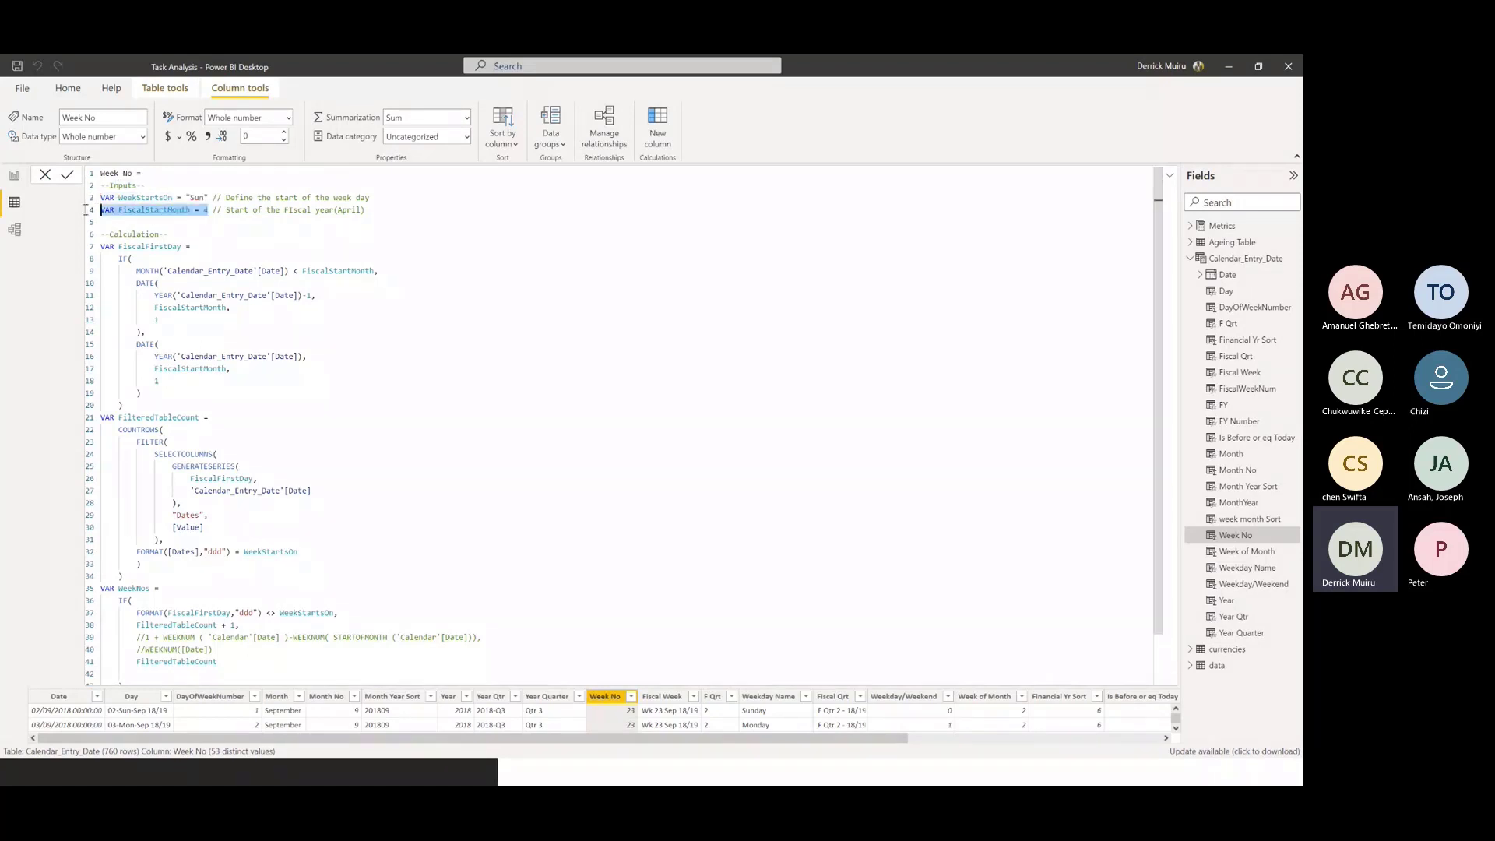
pyautogui.click(165, 221)
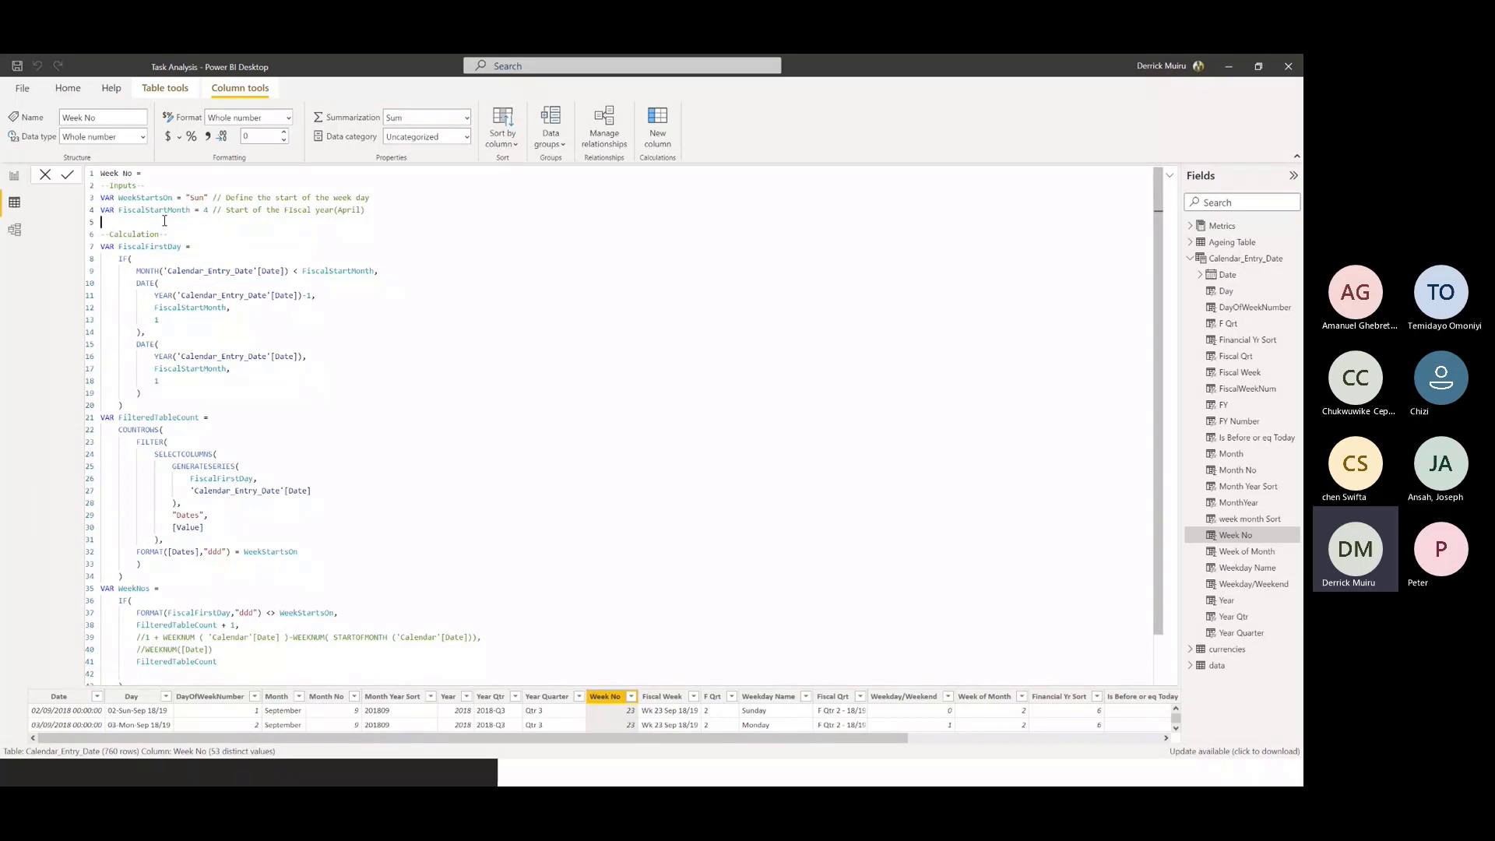
pyautogui.click(210, 211)
# Review the GENERATESERIES part and the remaining calculation of the Week No formula, and collapse the formula
pyautogui.moveTo(158, 465); pyautogui.dragTo(264, 470)
pyautogui.moveTo(1155, 280); pyautogui.dragTo(1155, 332)
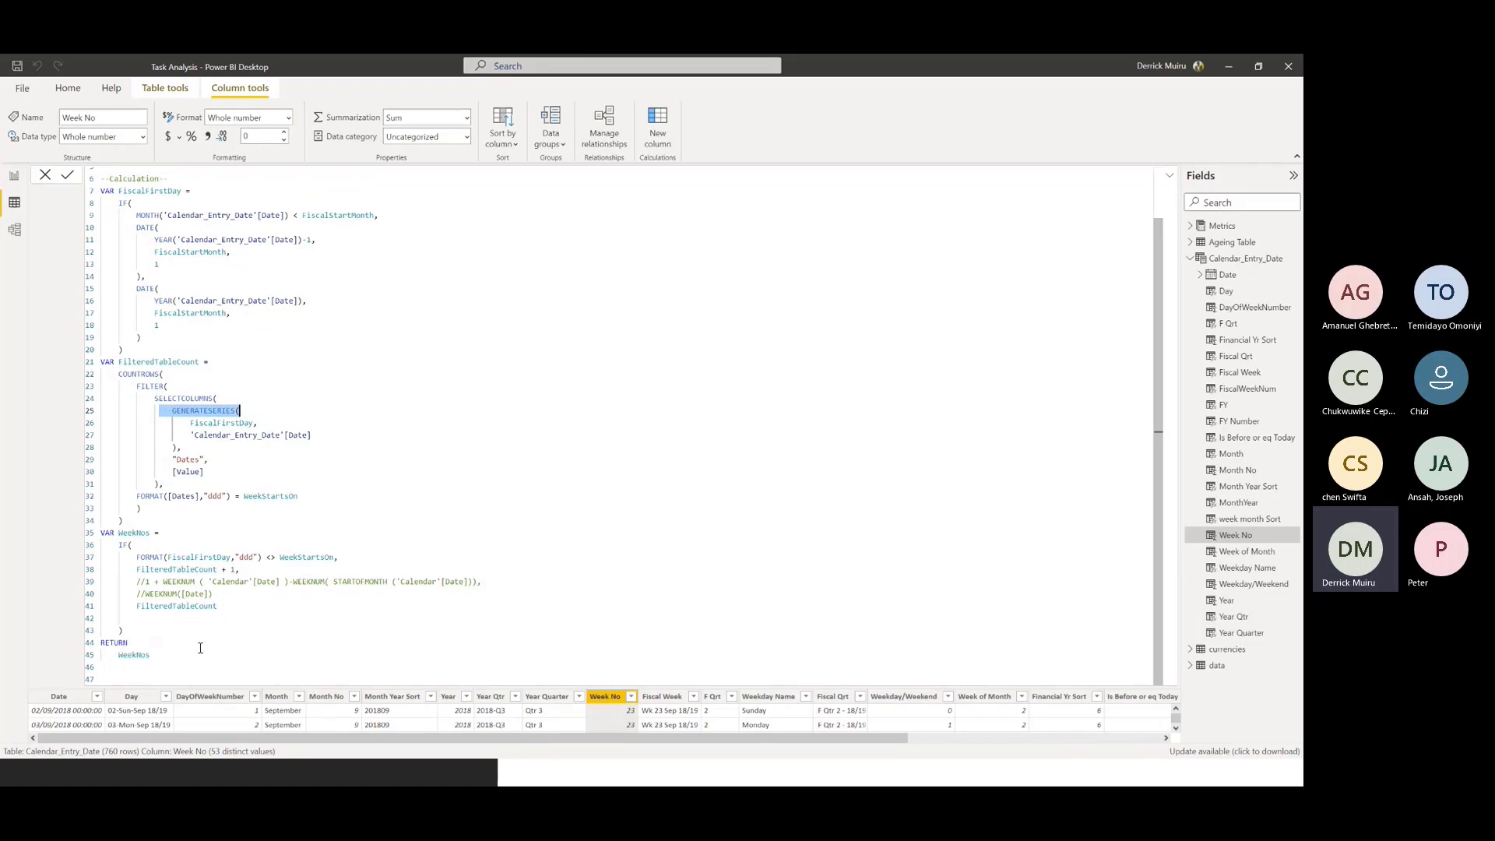
pyautogui.click(1171, 180)
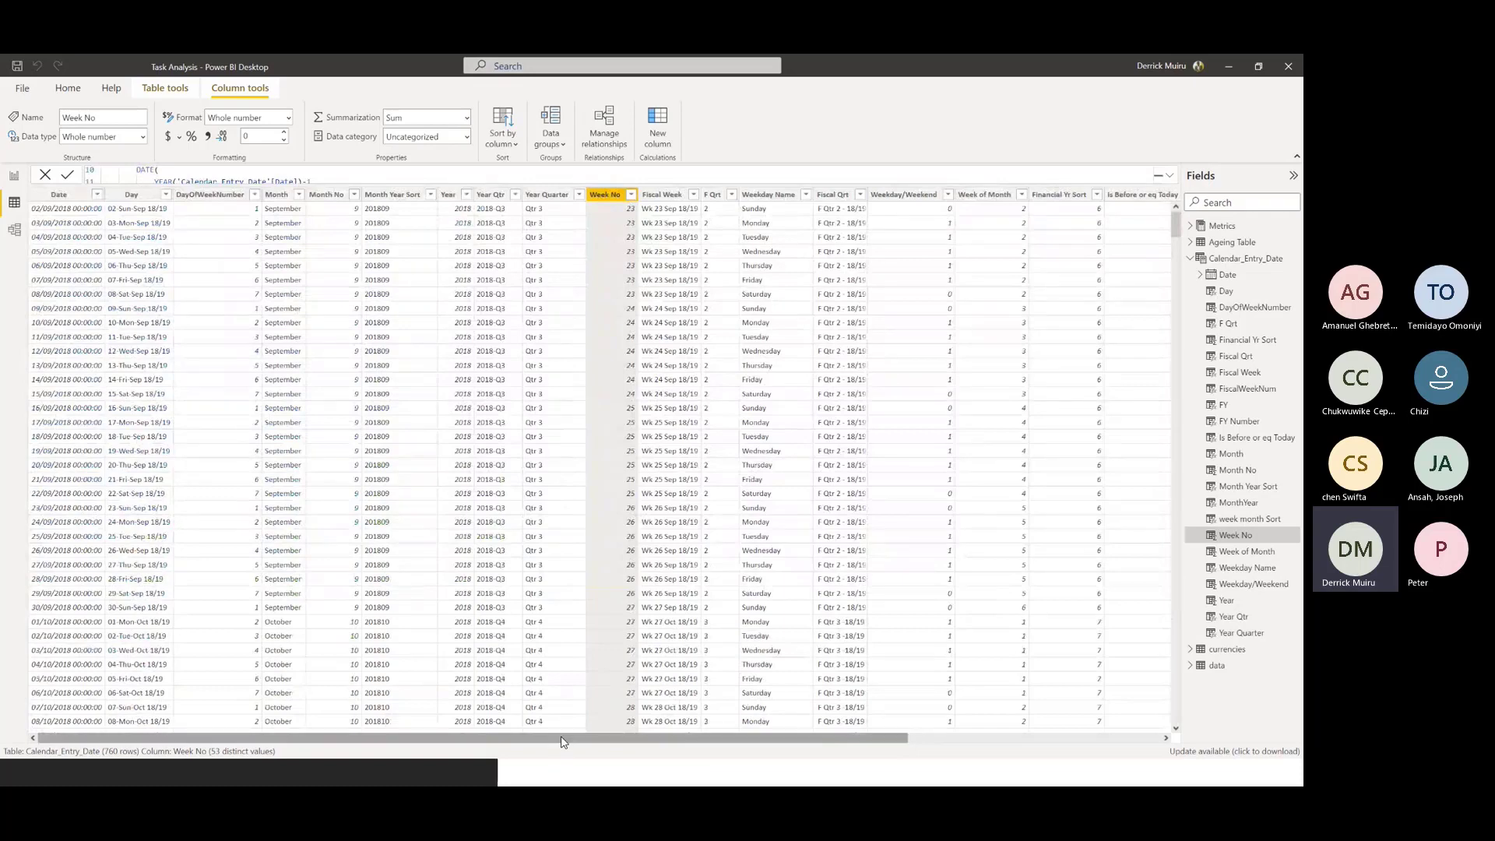
# Examine the formula of the Weekday/Weekend column and the remaining columns of the calendar table
pyautogui.moveTo(564, 742); pyautogui.dragTo(781, 715)
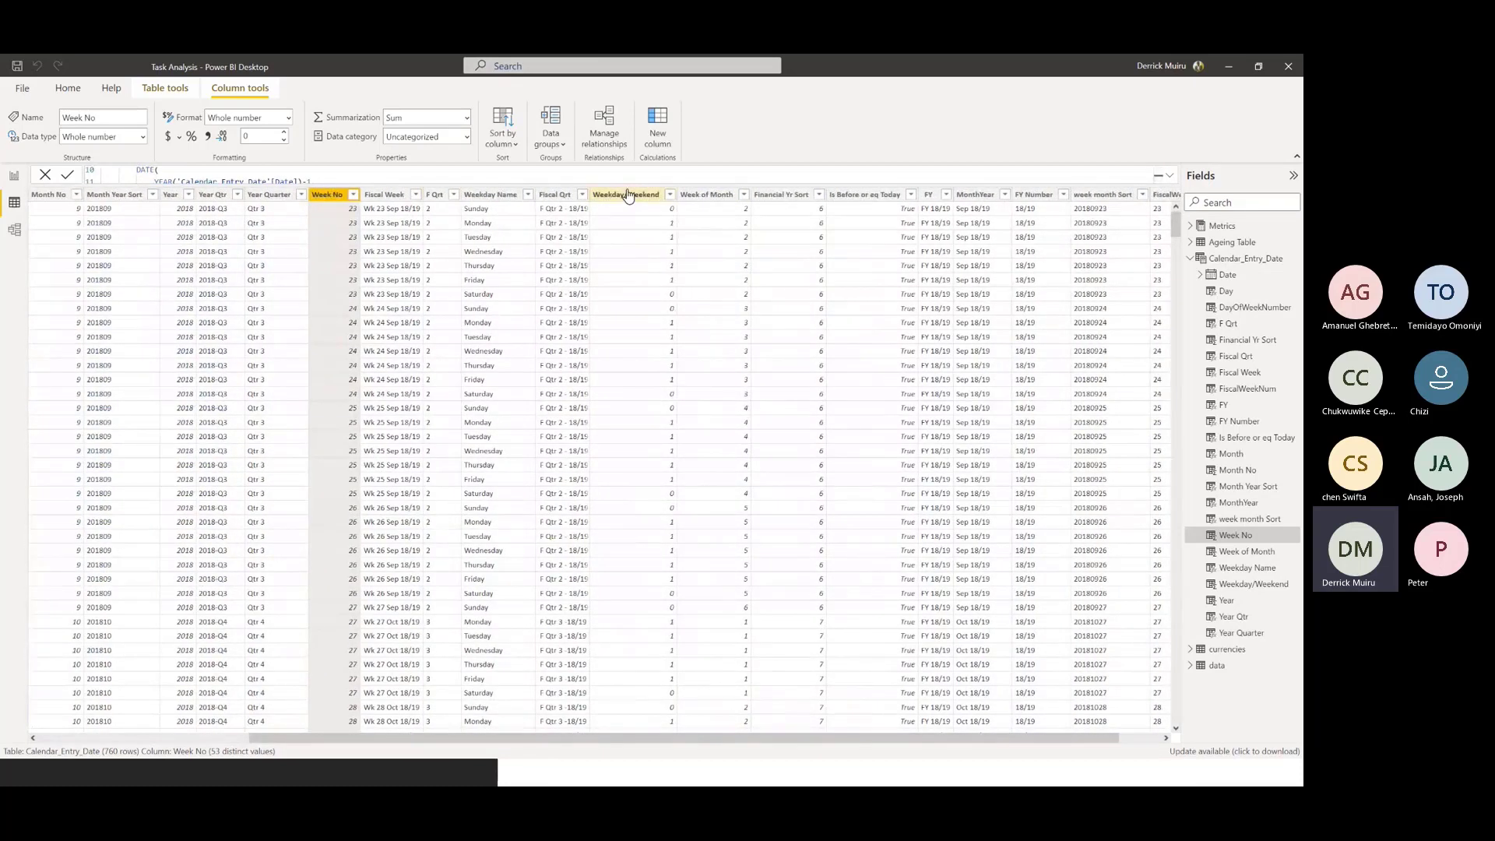
pyautogui.click(628, 195)
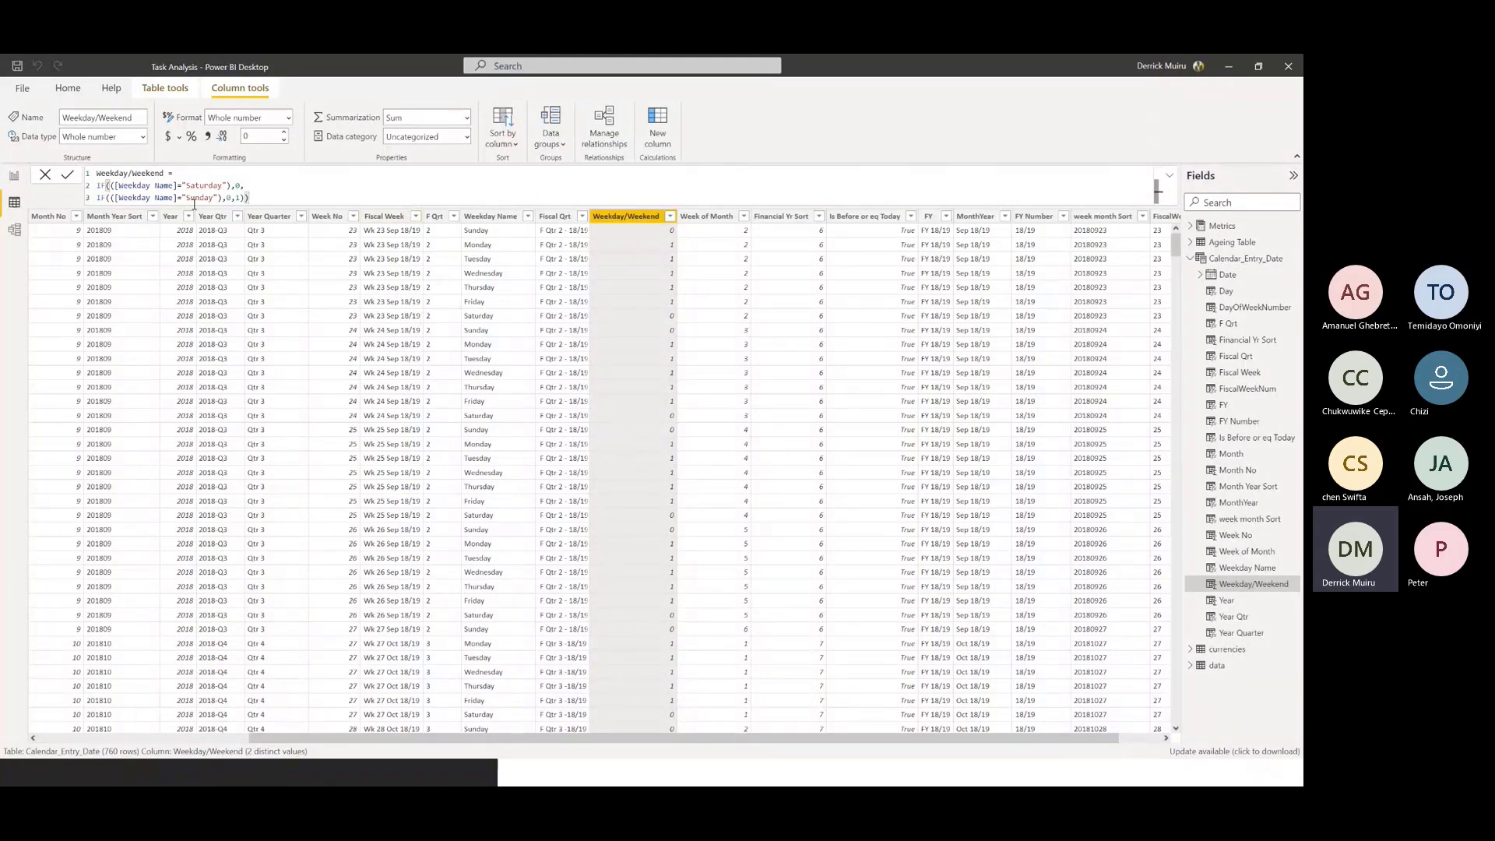
pyautogui.moveTo(726, 745); pyautogui.dragTo(966, 720)
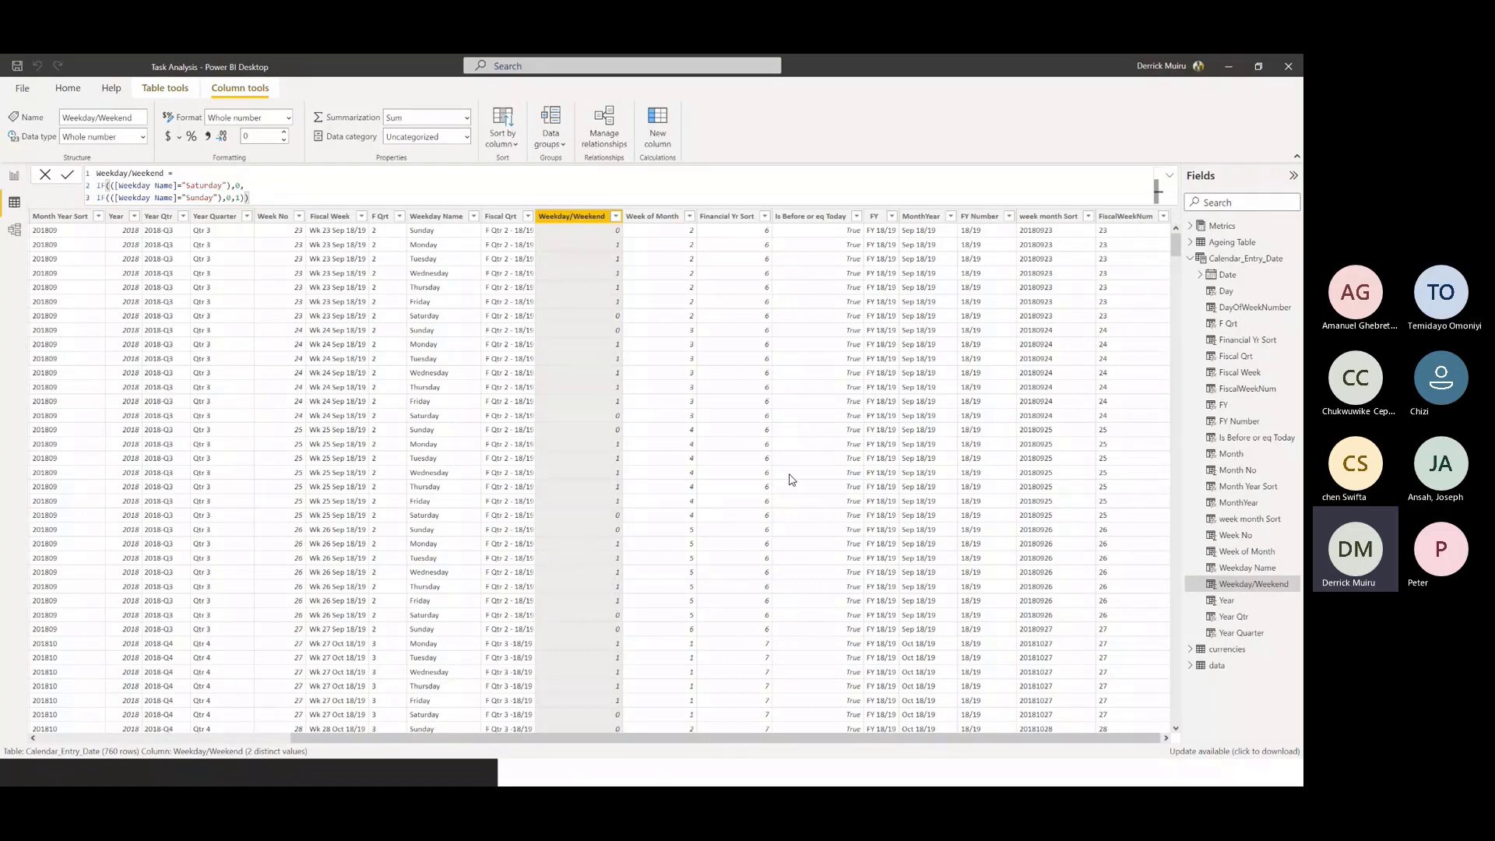
# Collapse the Calendar_Entry_Date fields and review the table relationships in the data model before returning to the report
pyautogui.click(1191, 259)
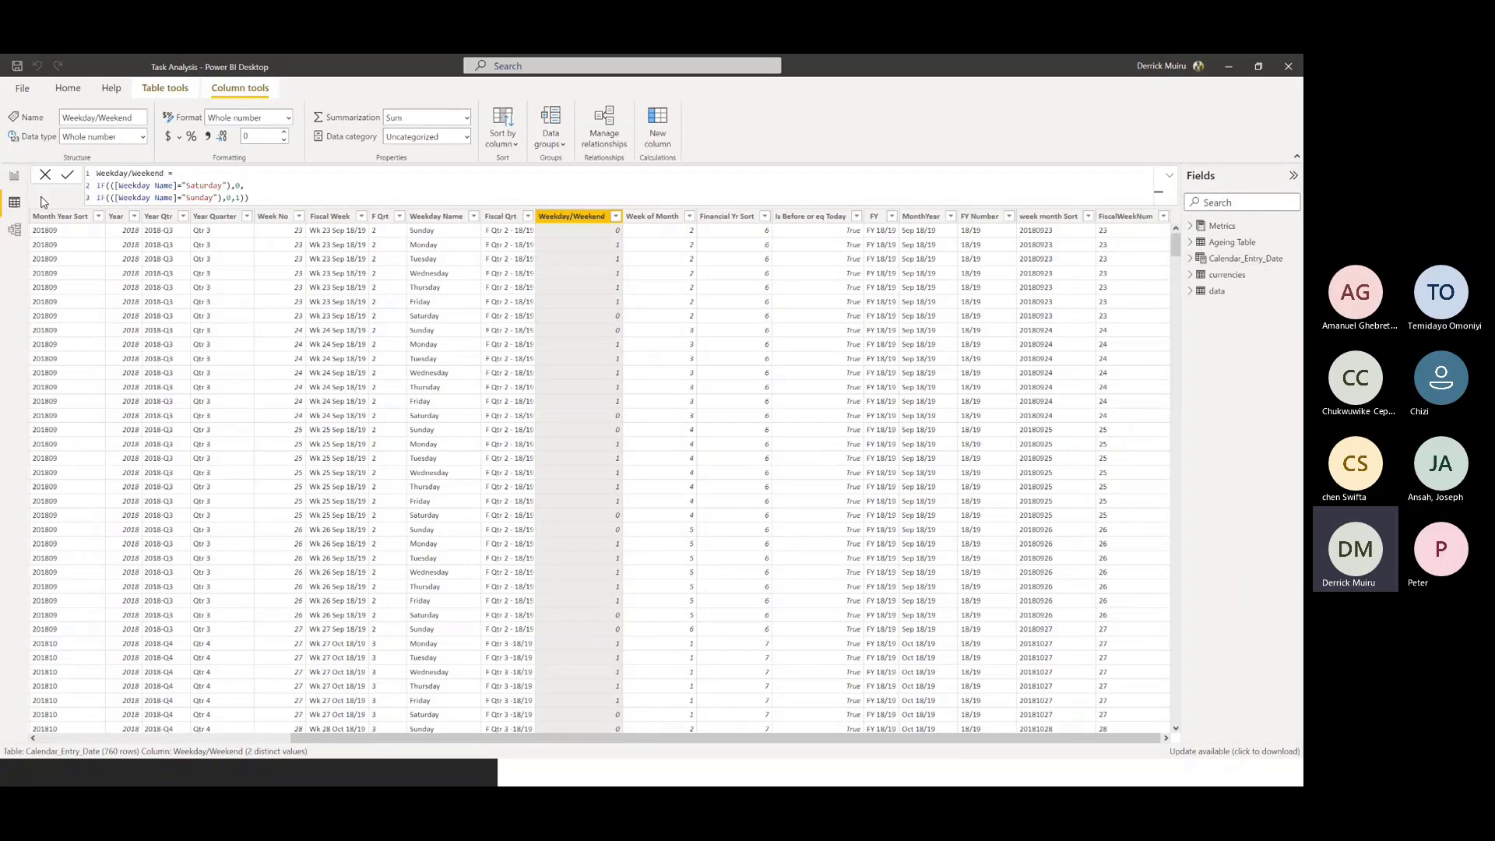
pyautogui.click(20, 235)
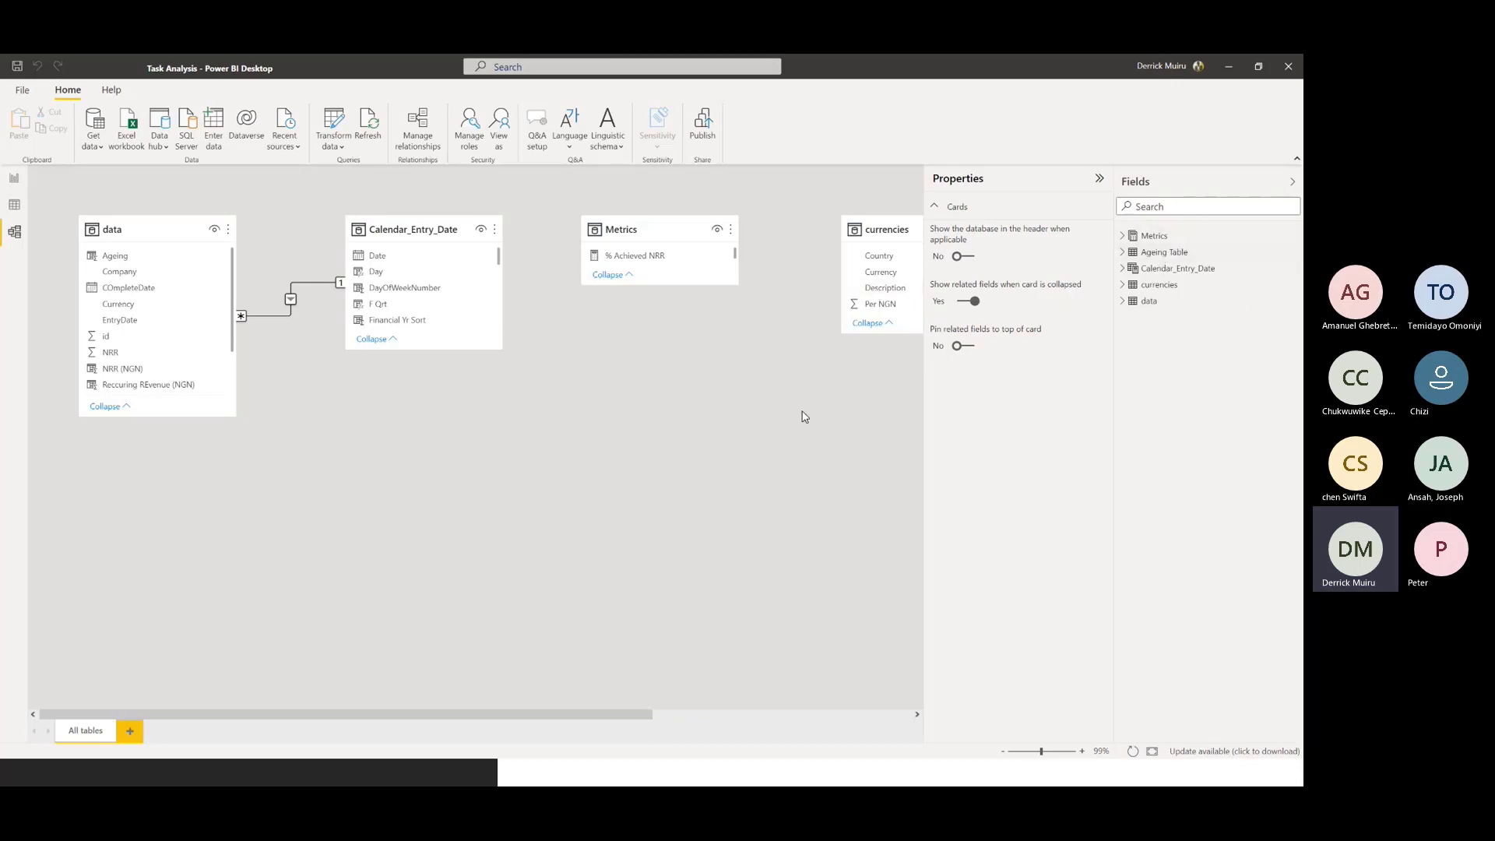
pyautogui.click(15, 180)
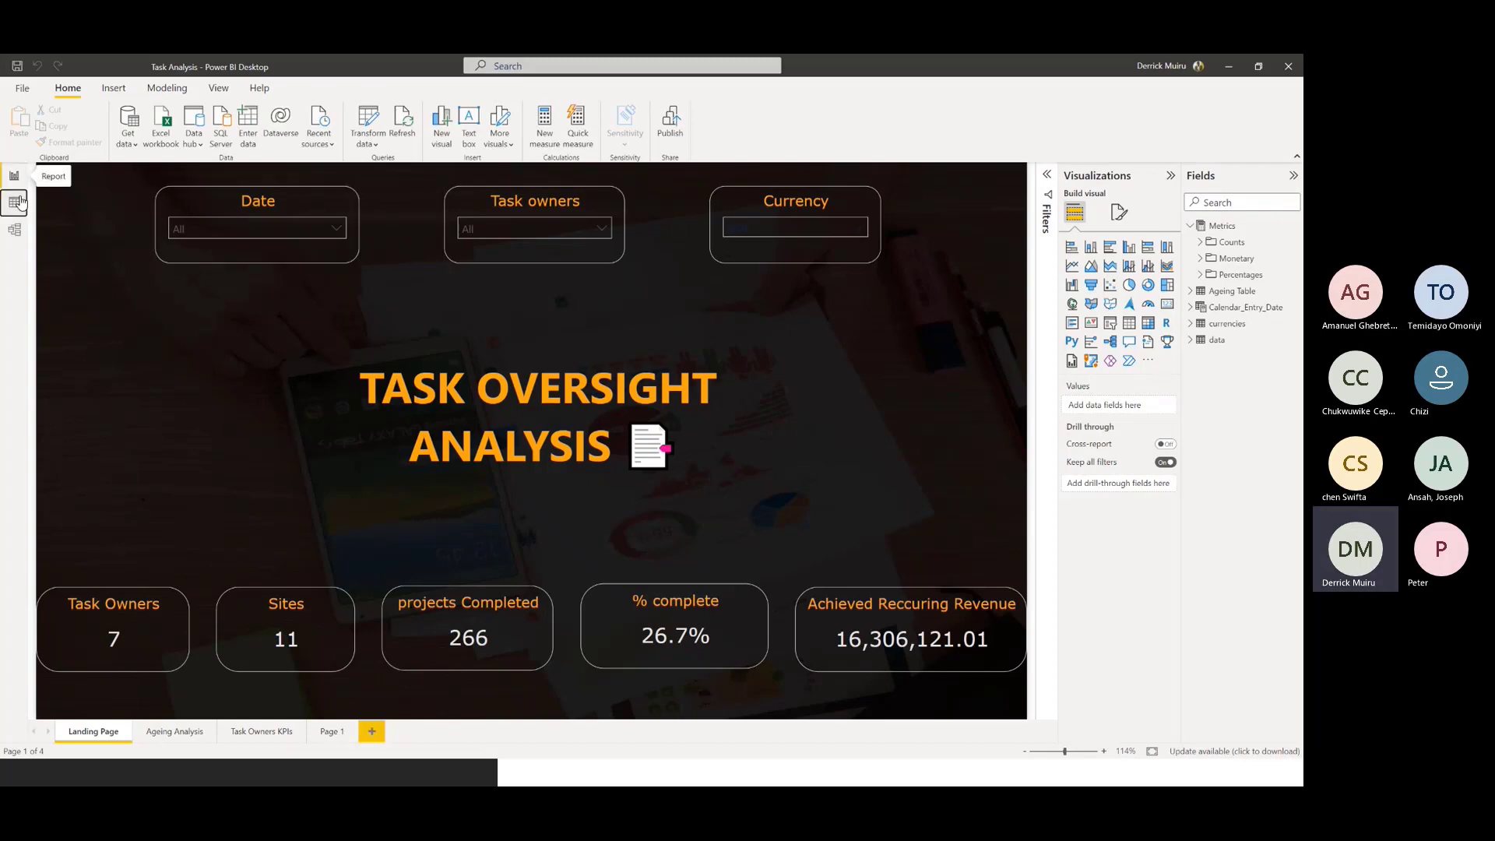
# Examine the currency conversion formula of the Reccuring REvenue (NGN) column in the data table, along with the NRR column
pyautogui.click(22, 202)
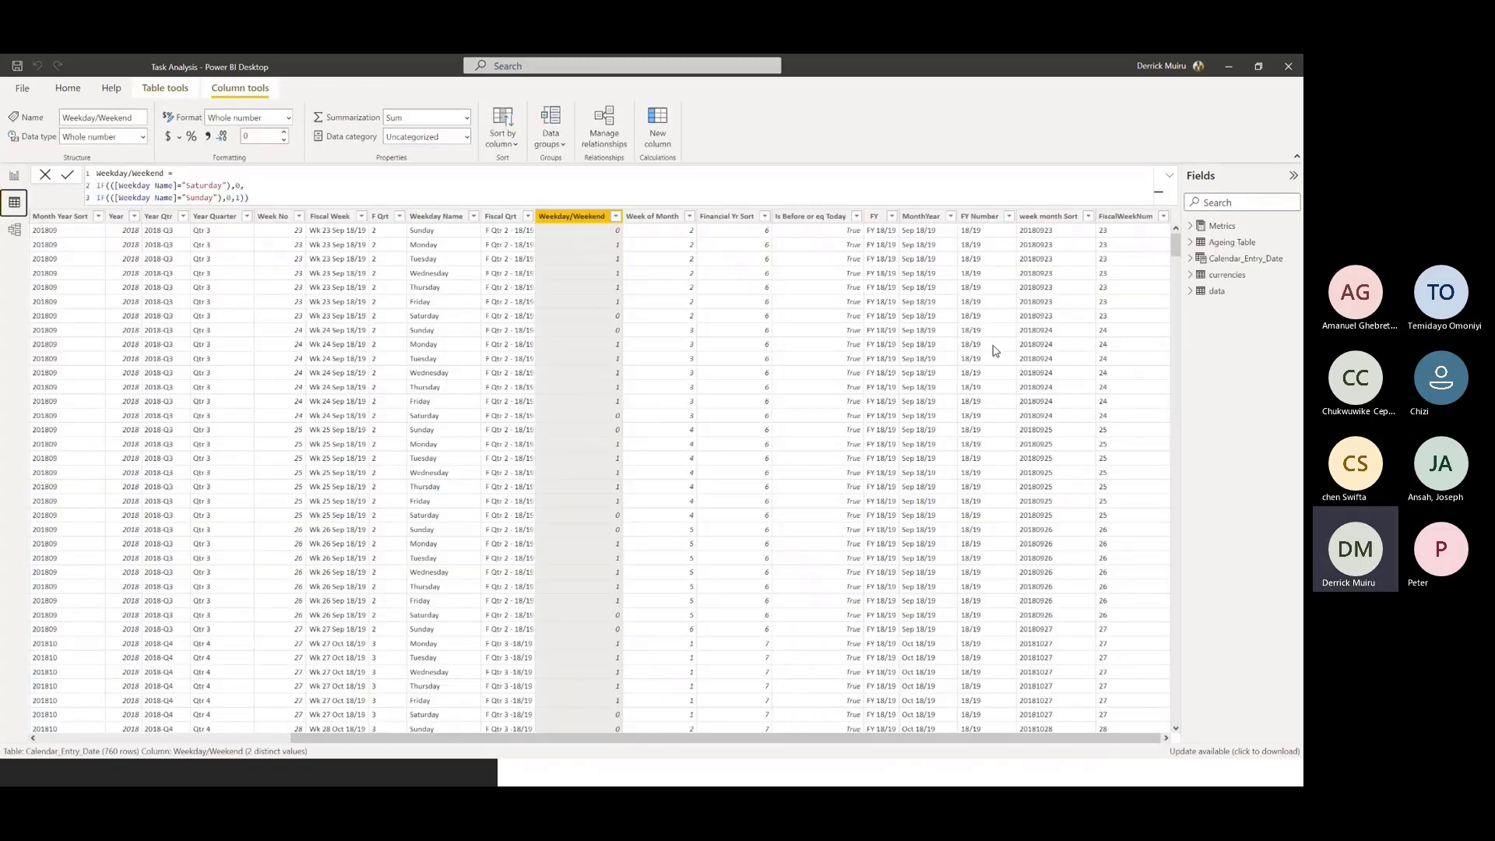
pyautogui.click(1219, 291)
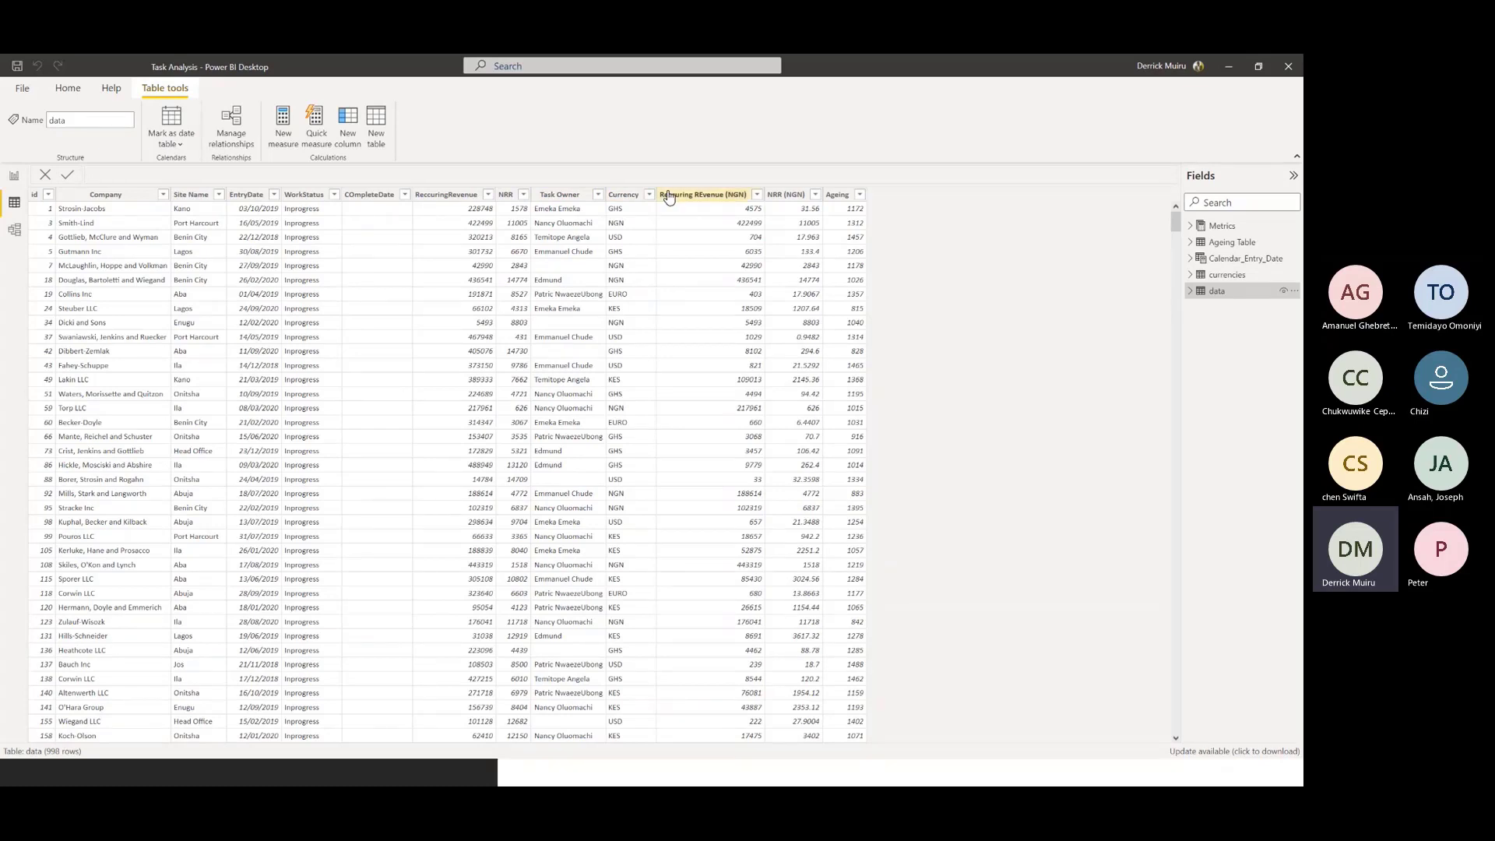
pyautogui.click(715, 195)
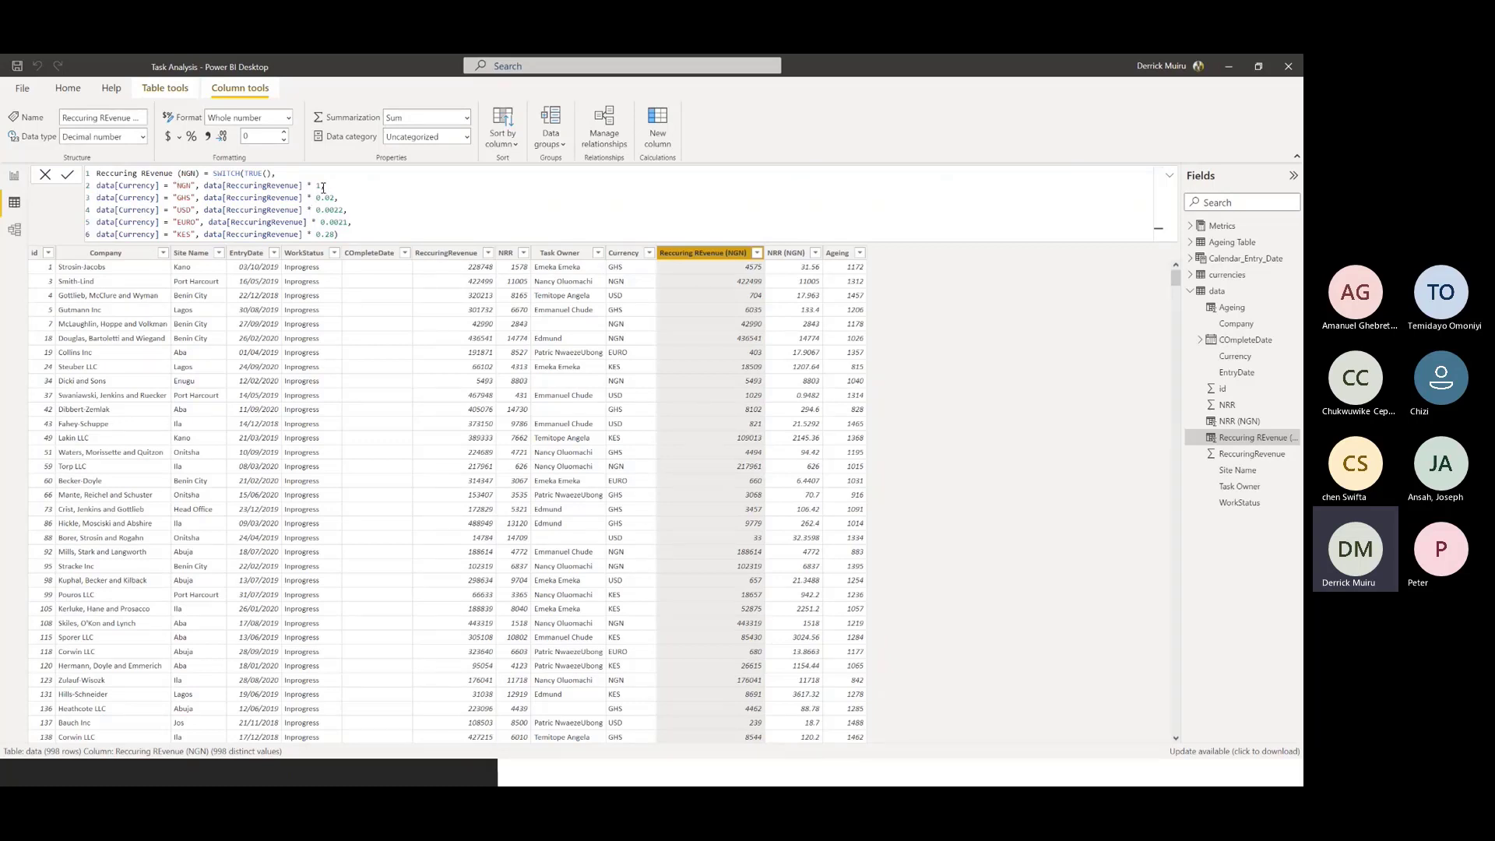
pyautogui.doubleClick(182, 186)
pyautogui.moveTo(327, 185); pyautogui.dragTo(299, 185)
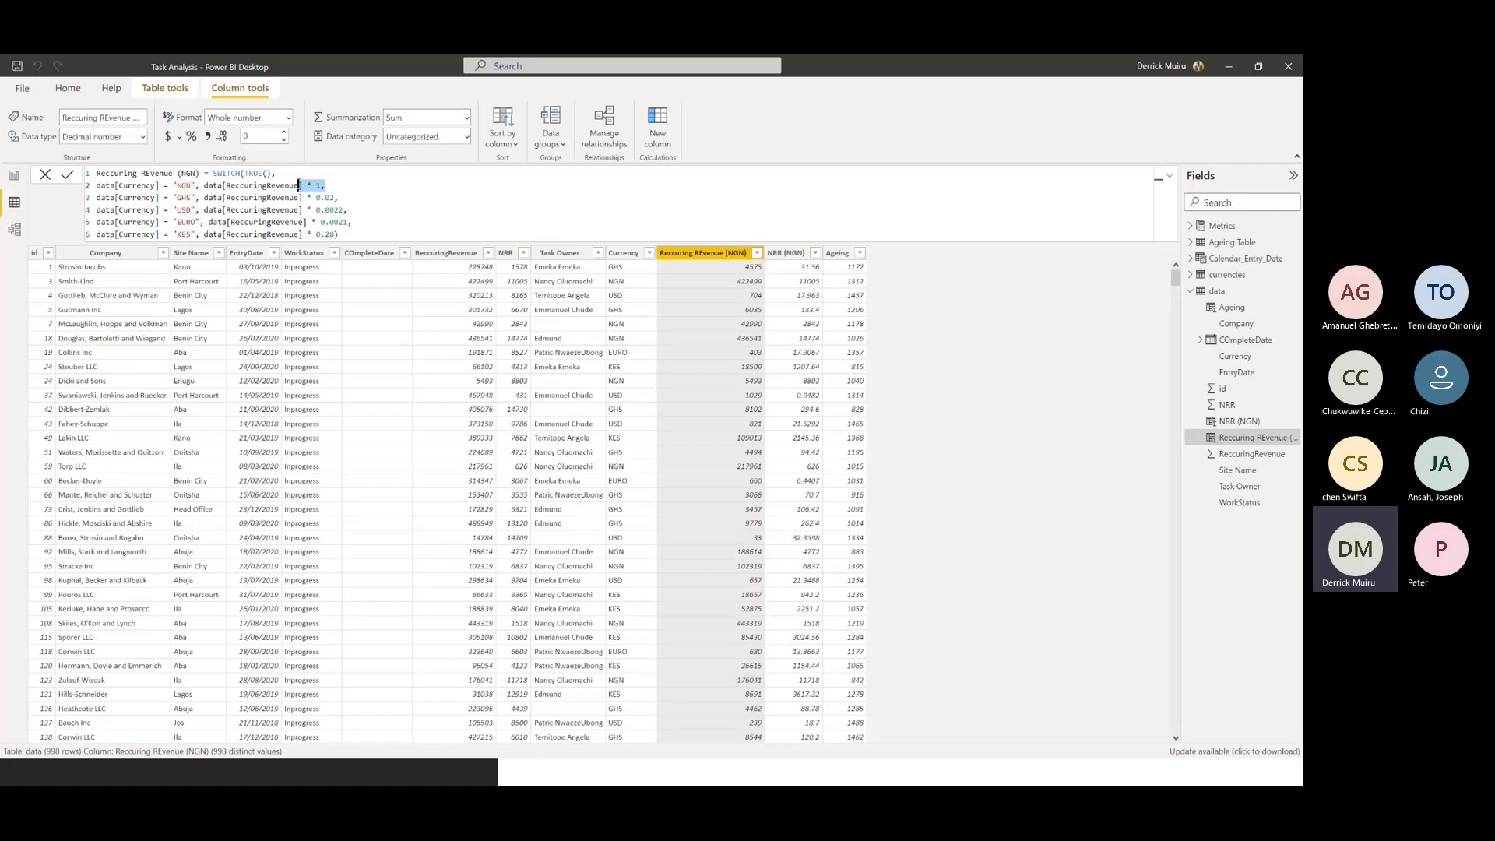
pyautogui.click(338, 198)
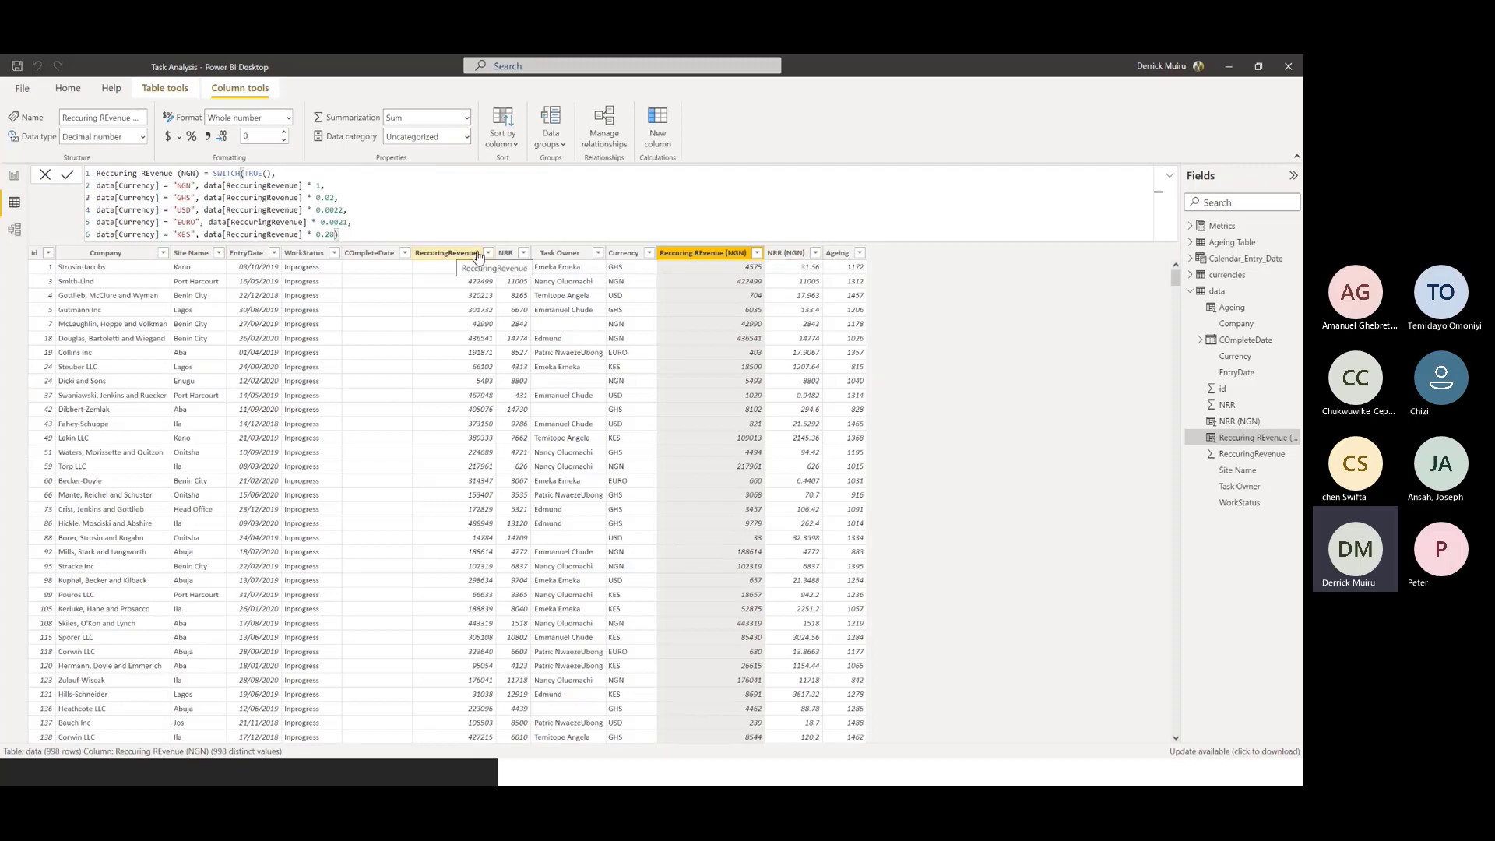
pyautogui.click(505, 252)
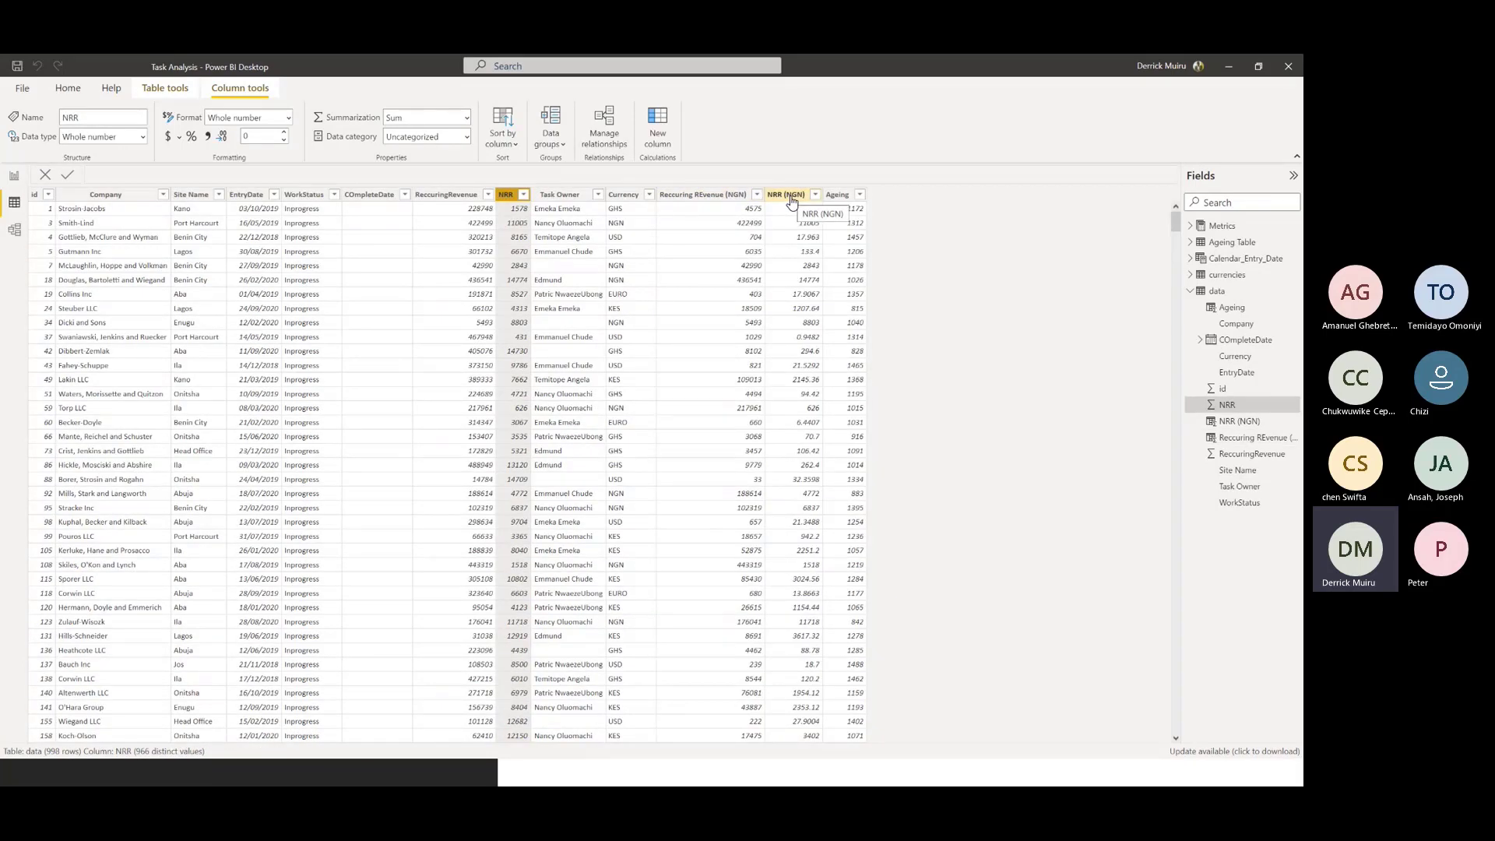
# Examine the Ageing column's formula, highlighting the DATEDIFF function, its EntryDate argument and the DAY interval
pyautogui.click(839, 194)
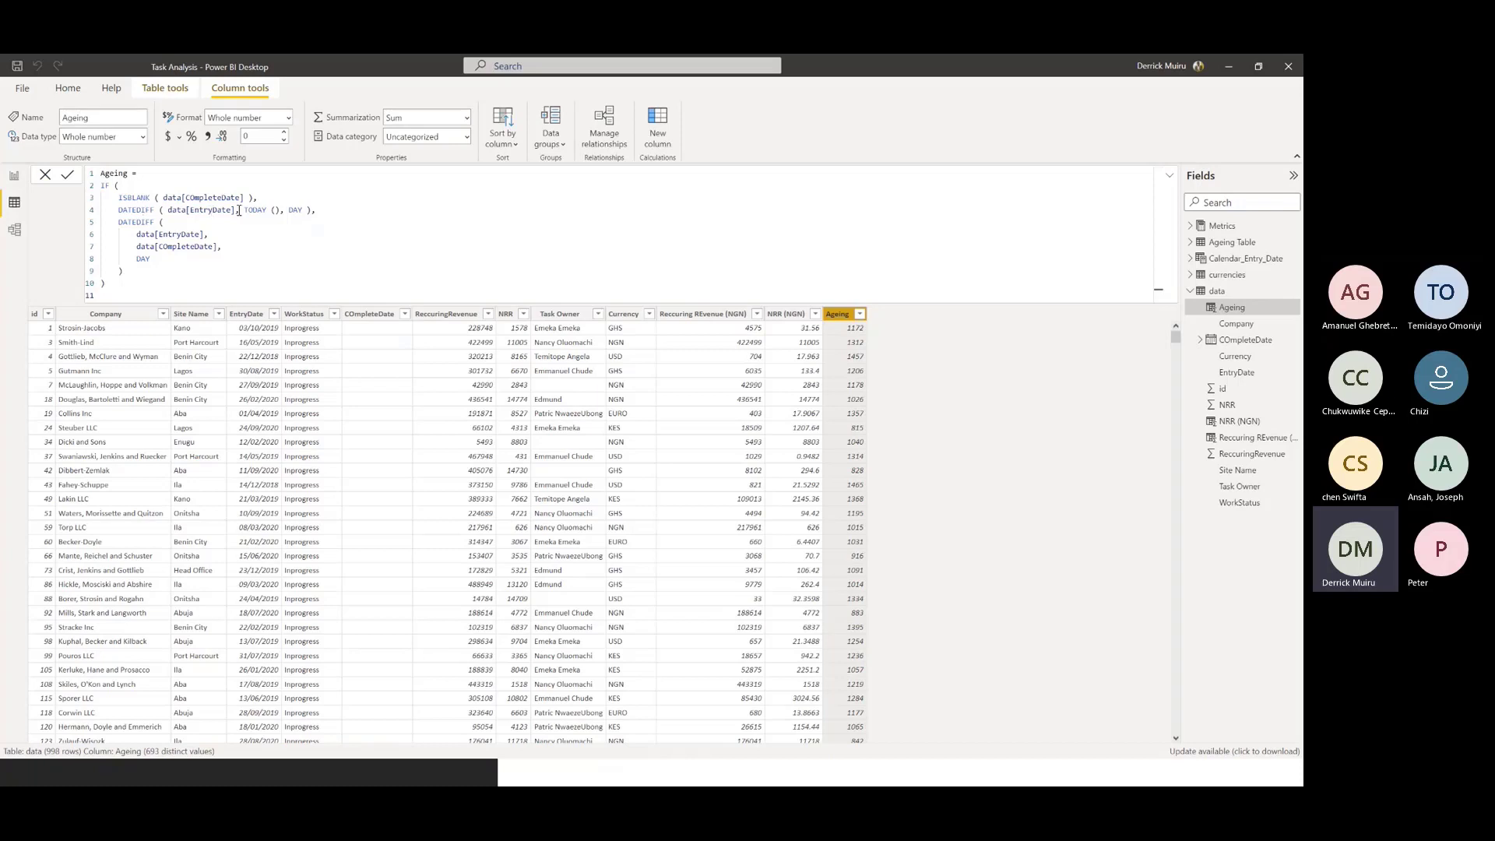
pyautogui.moveTo(147, 209)
pyautogui.mouseDown()
pyautogui.moveTo(125, 215)
pyautogui.moveTo(105, 187)
pyautogui.moveTo(119, 211)
pyautogui.mouseUp()
pyautogui.moveTo(236, 211); pyautogui.dragTo(176, 211)
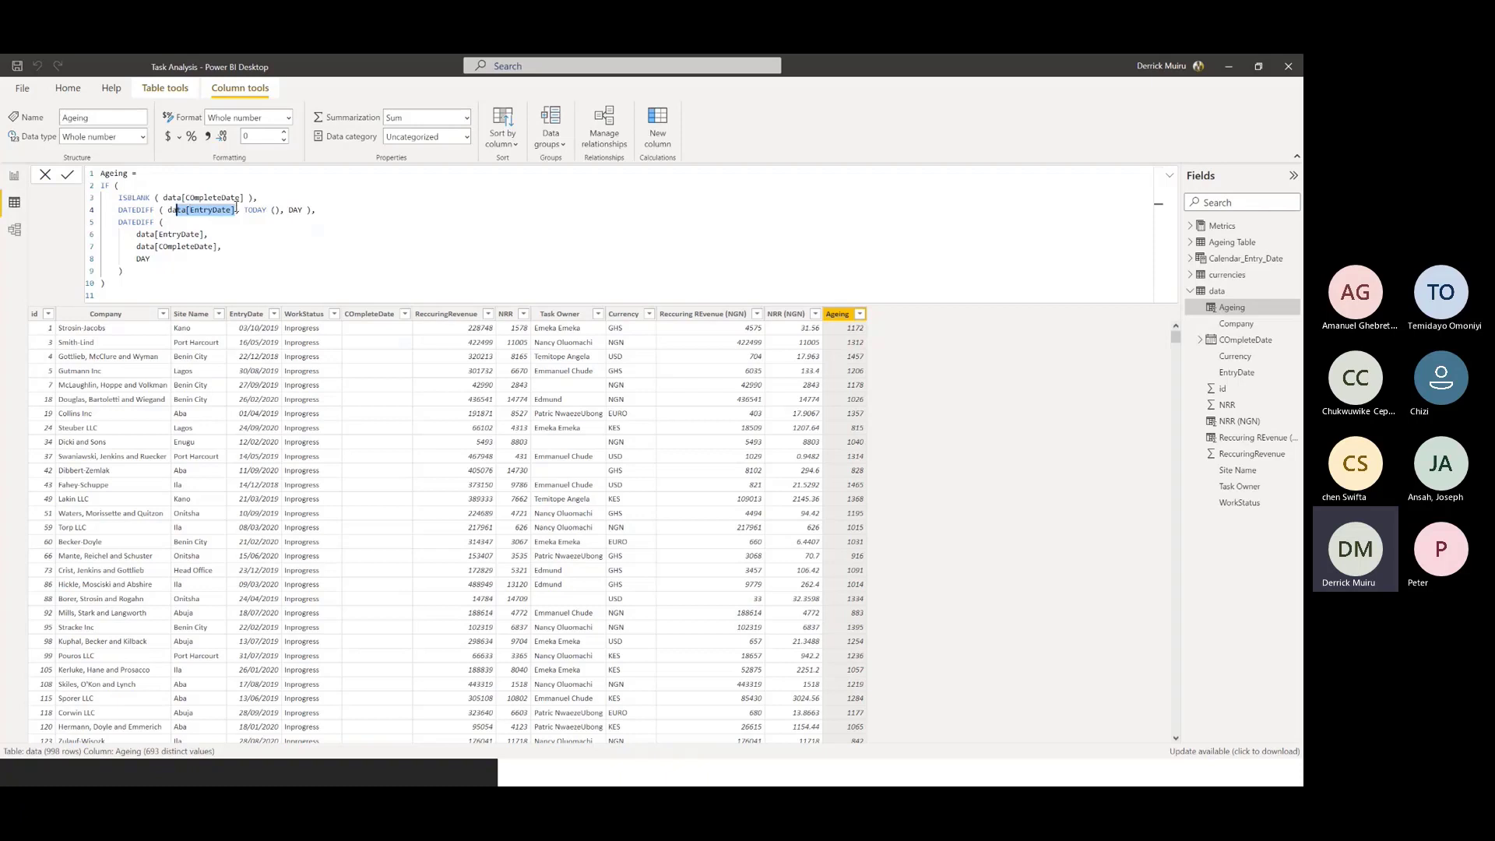
pyautogui.moveTo(288, 209); pyautogui.dragTo(303, 210)
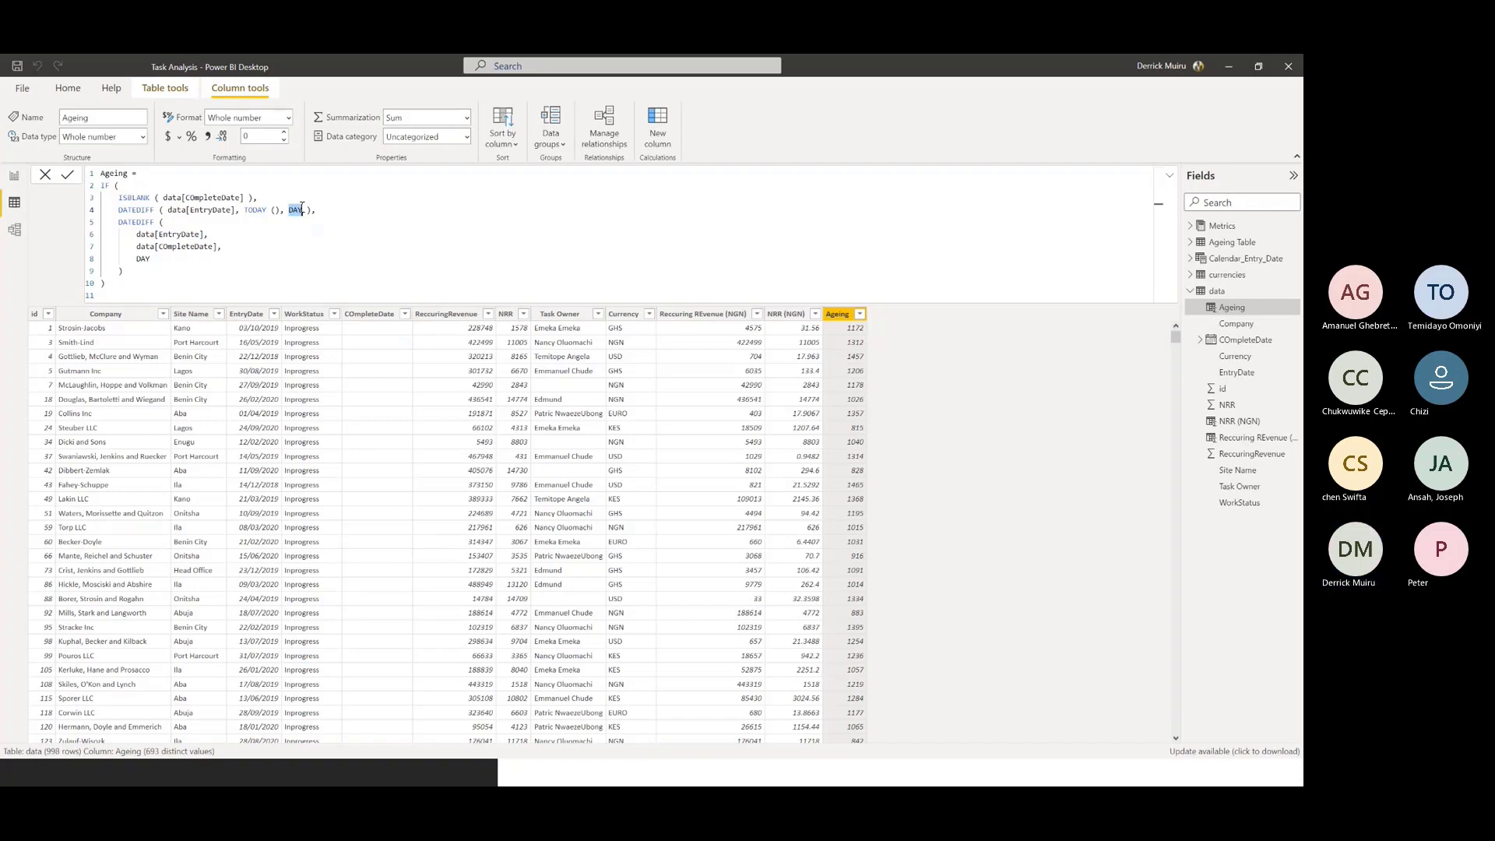
pyautogui.click(294, 210)
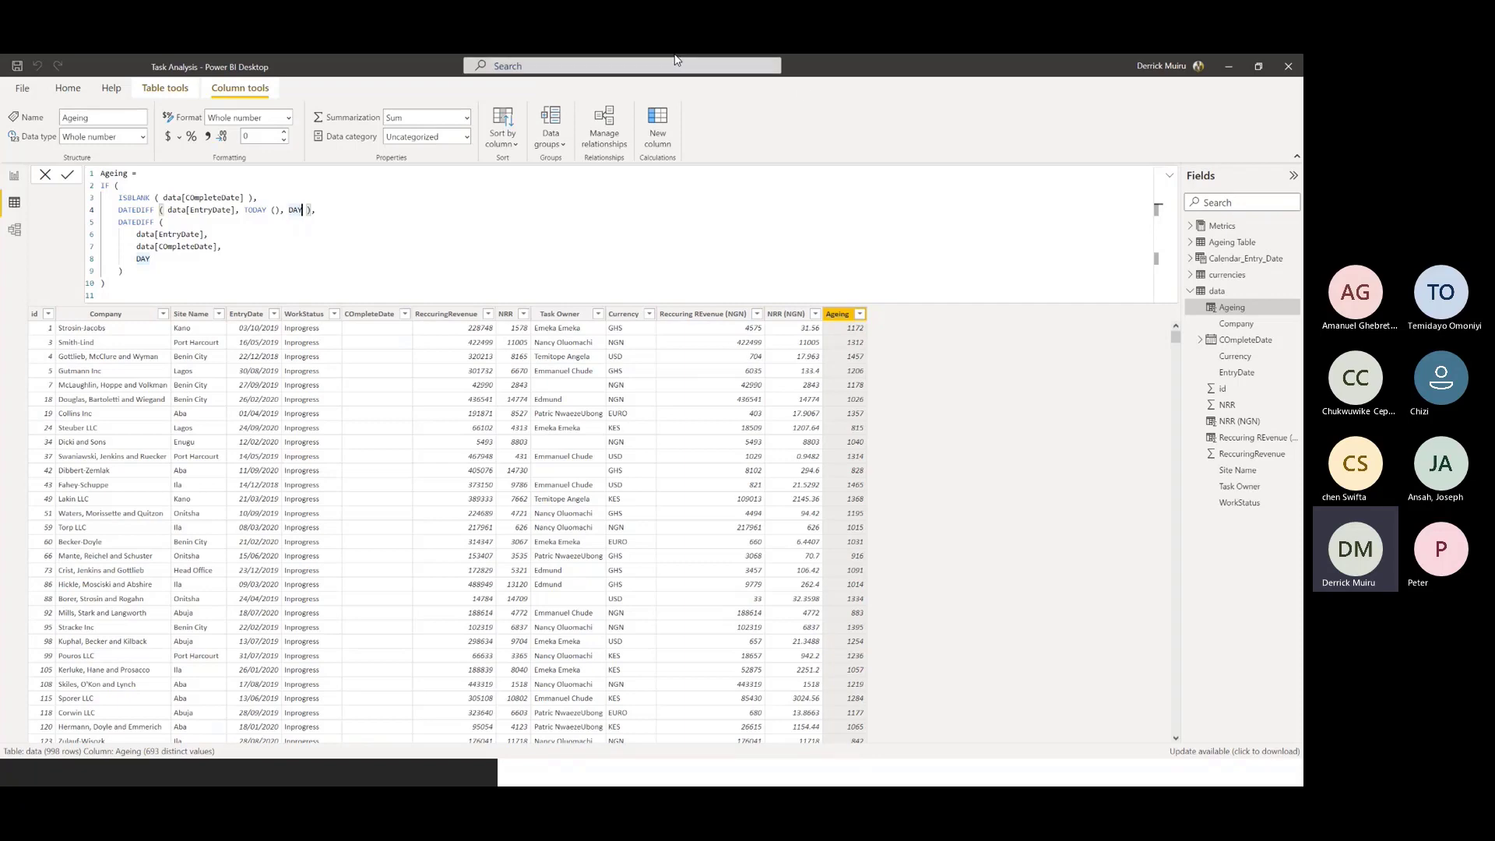
# Inspect the Count ofProject Managers measure behind the Task Owners card on the report's Landing Page
pyautogui.click(19, 181)
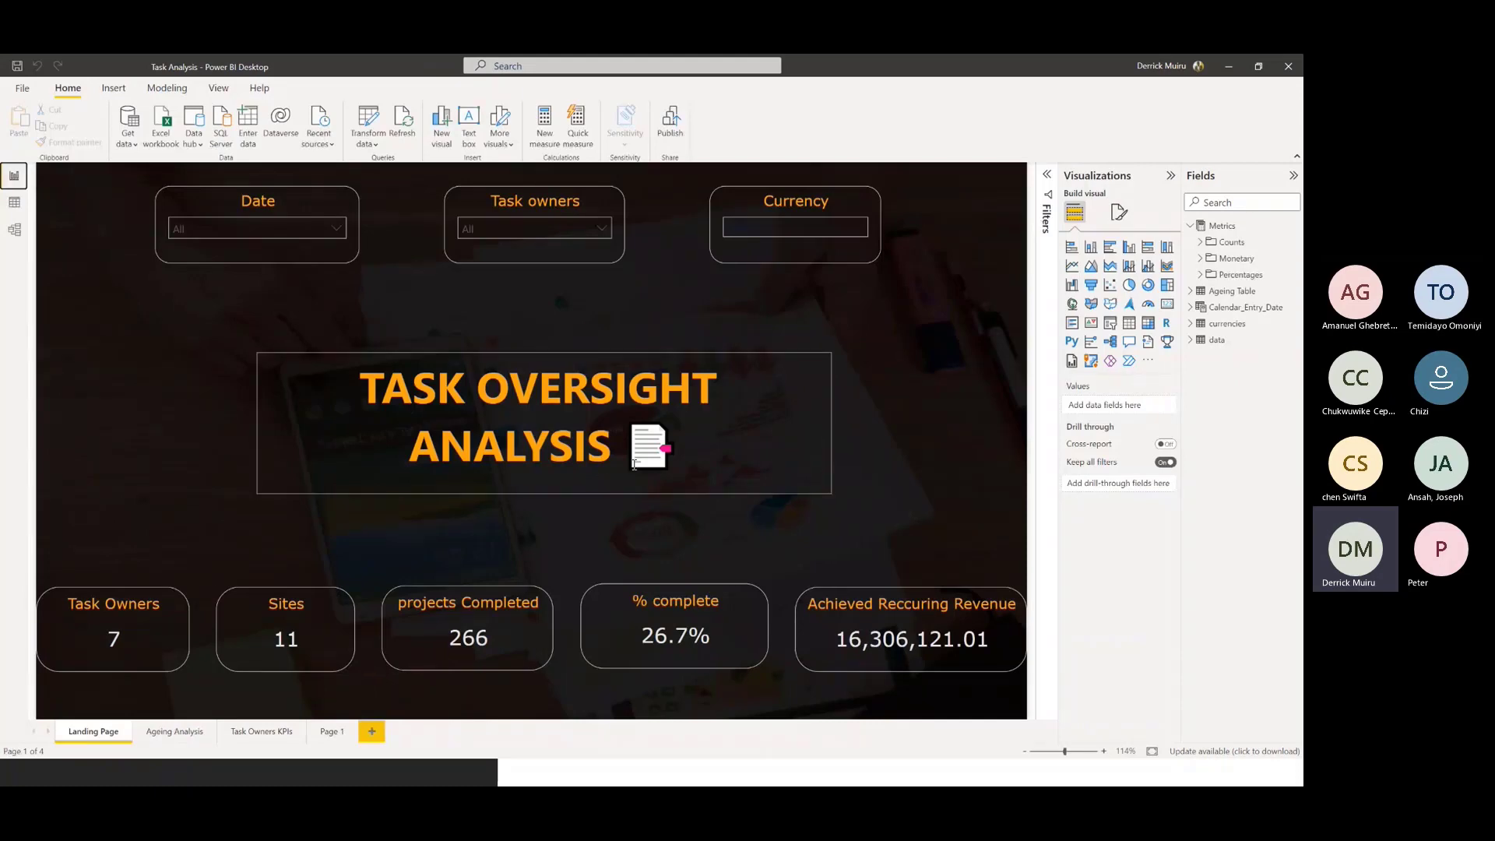
pyautogui.click(138, 607)
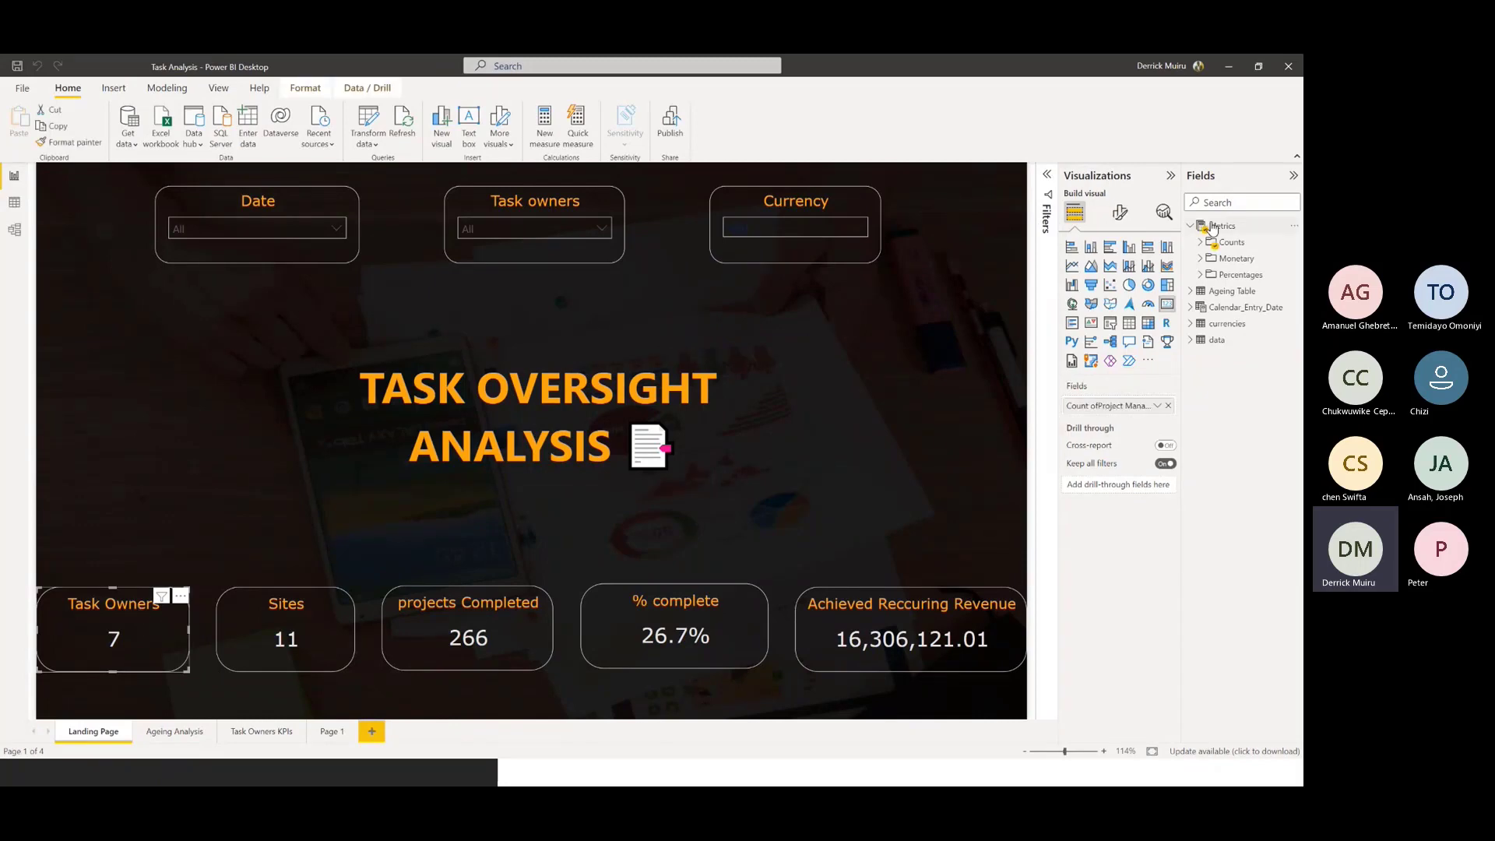
pyautogui.click(1199, 243)
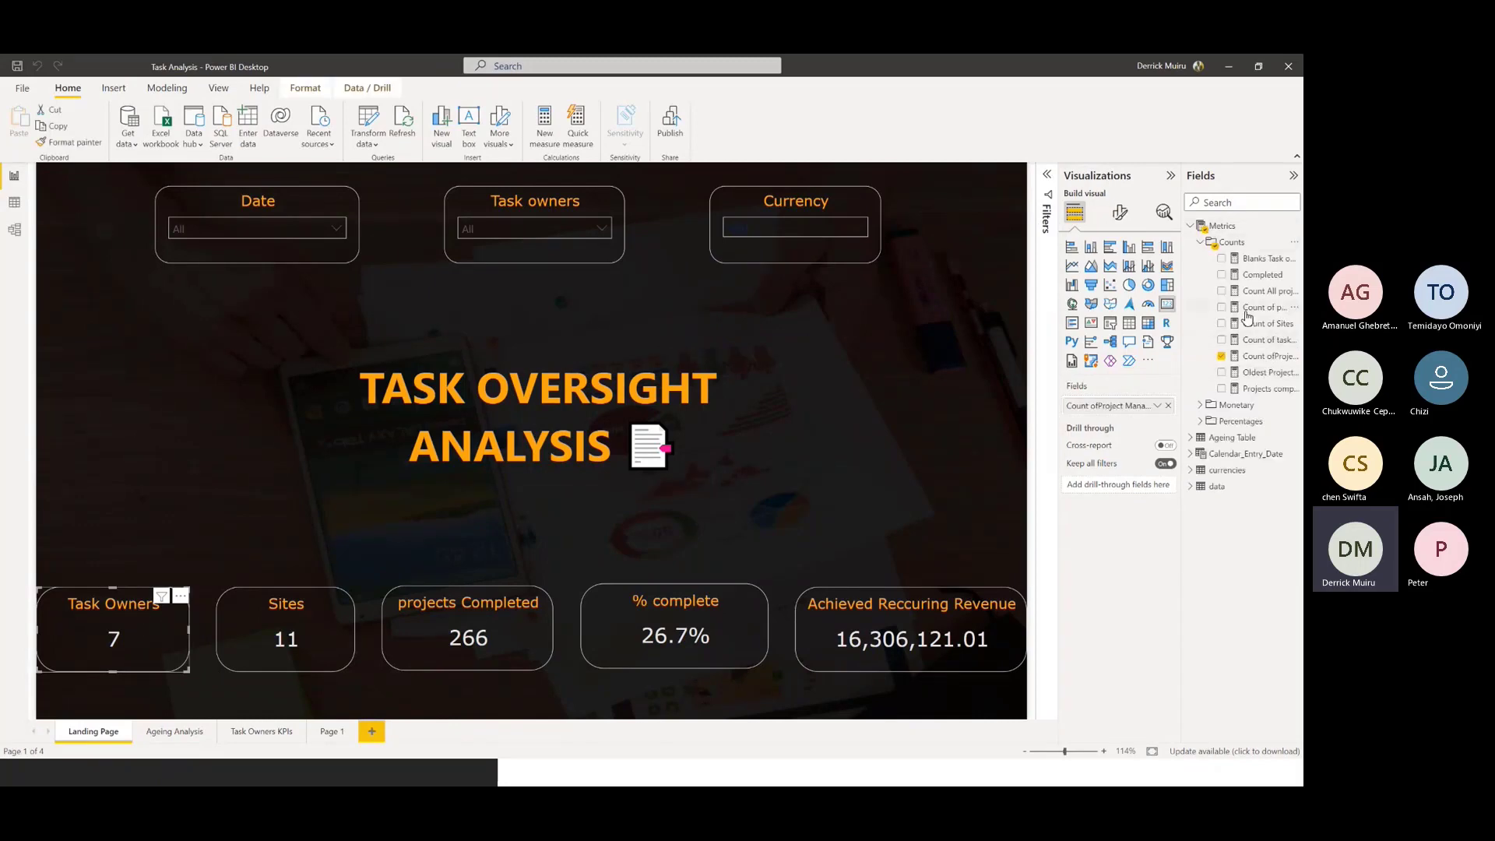
pyautogui.click(1264, 360)
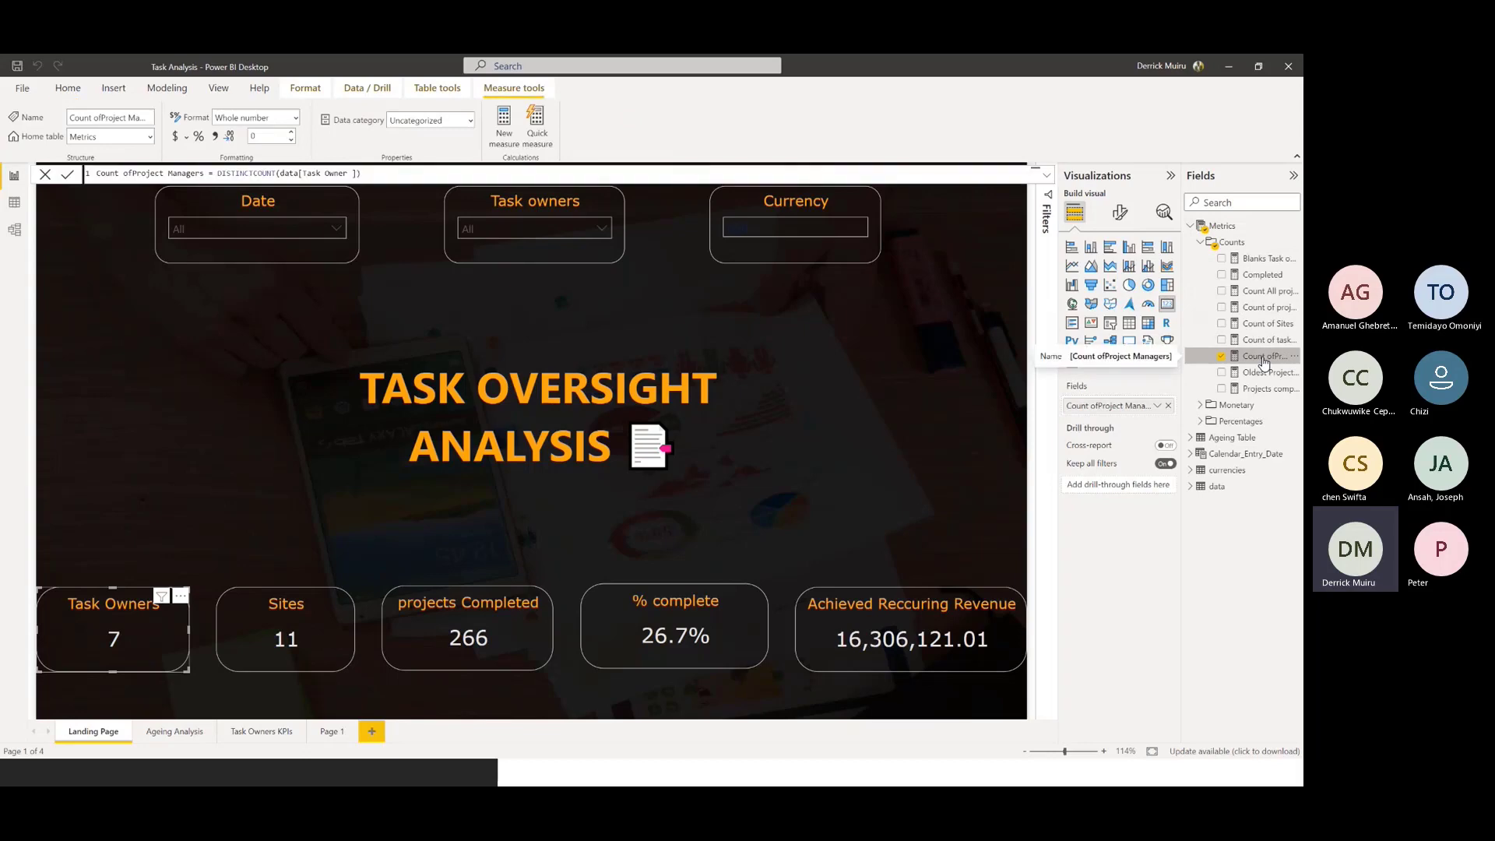
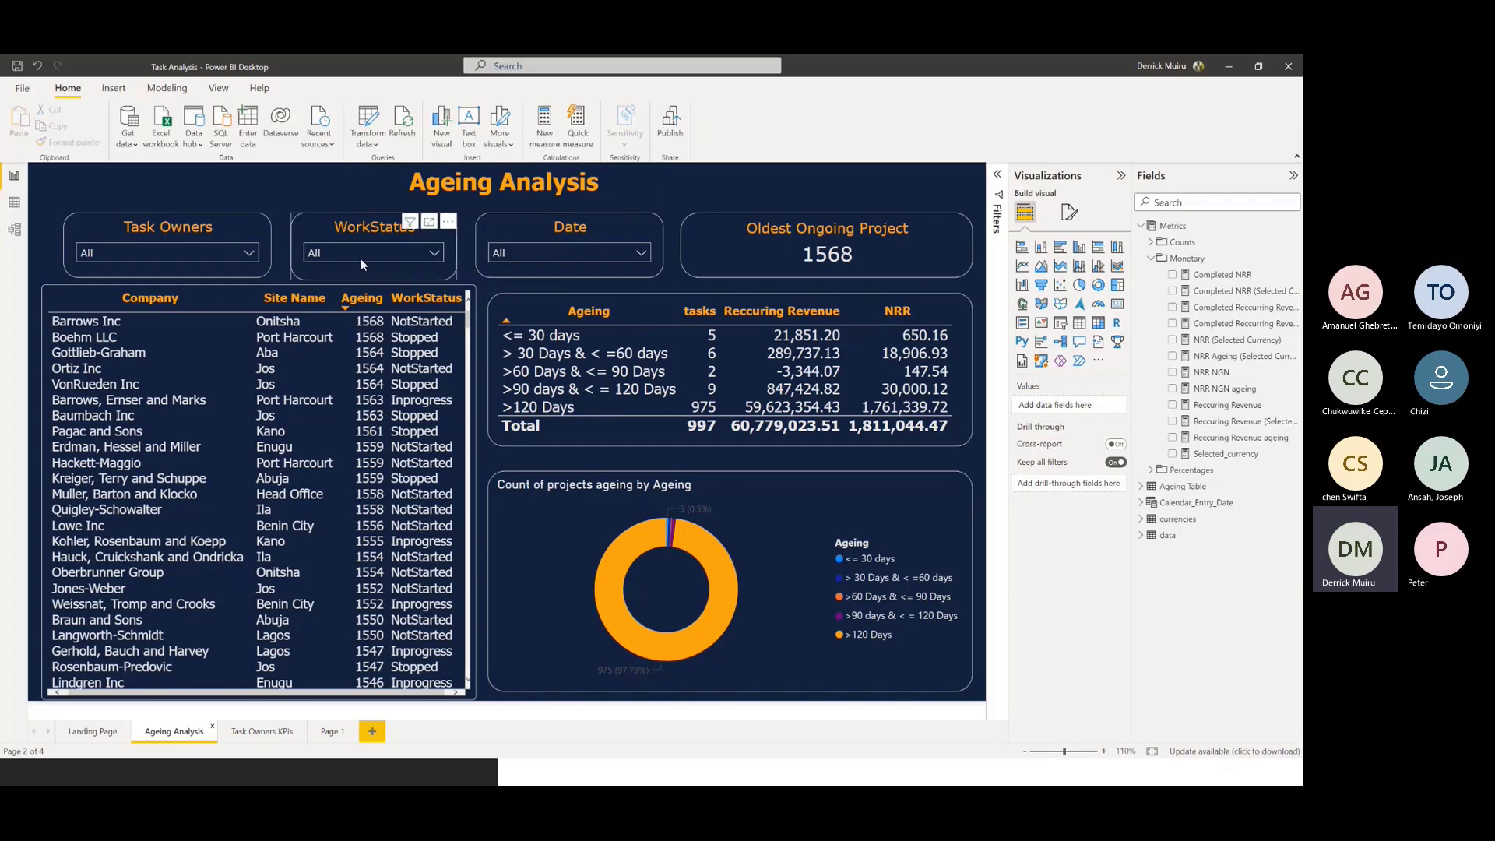
# Examine the Ageing column's full formula in the data table, as used by the company table on the Ageing Analysis page
pyautogui.click(473, 292)
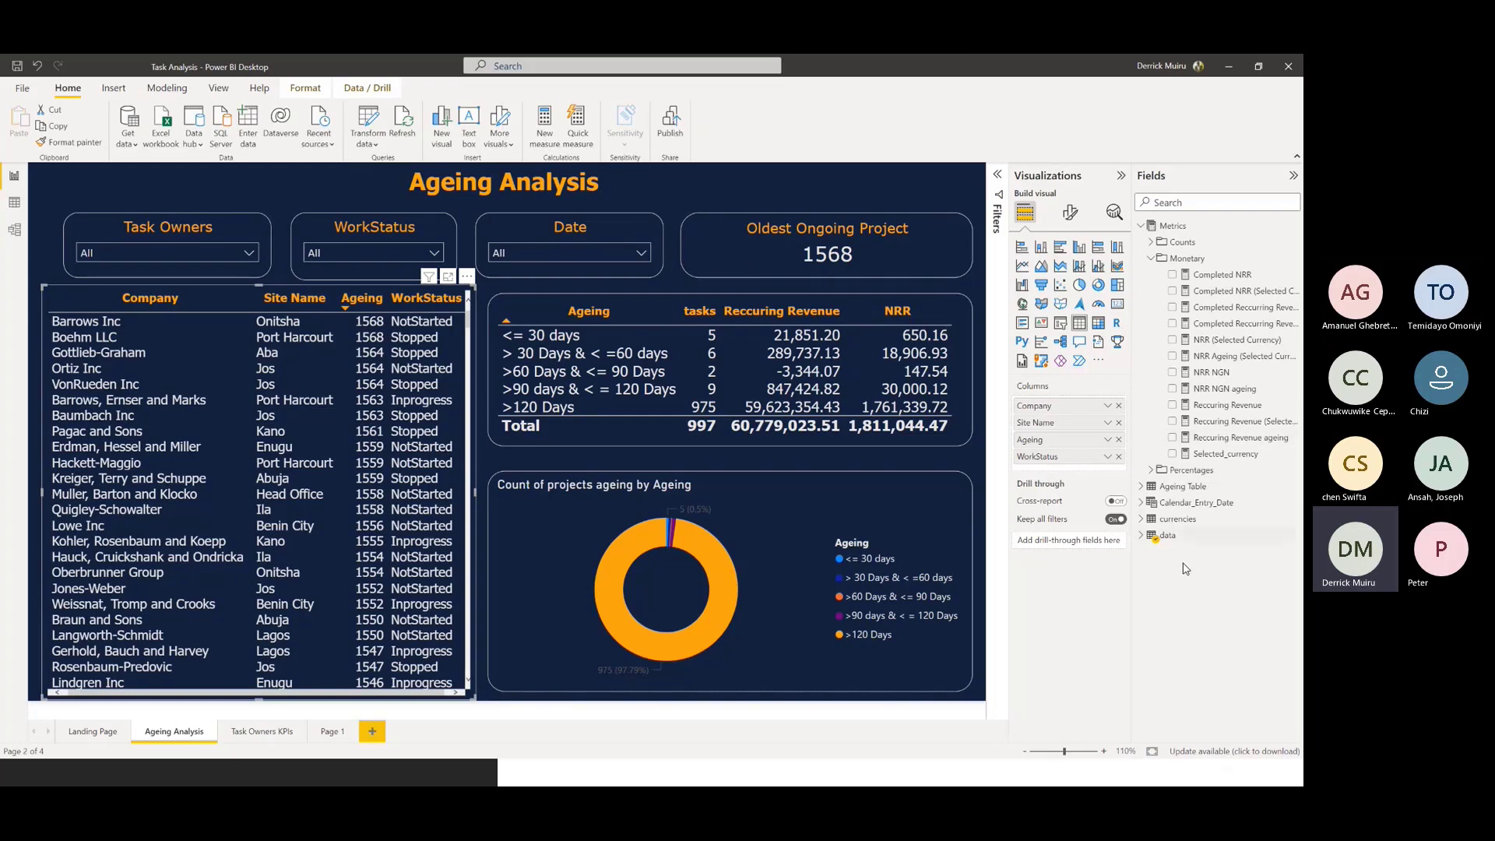
pyautogui.click(1151, 259)
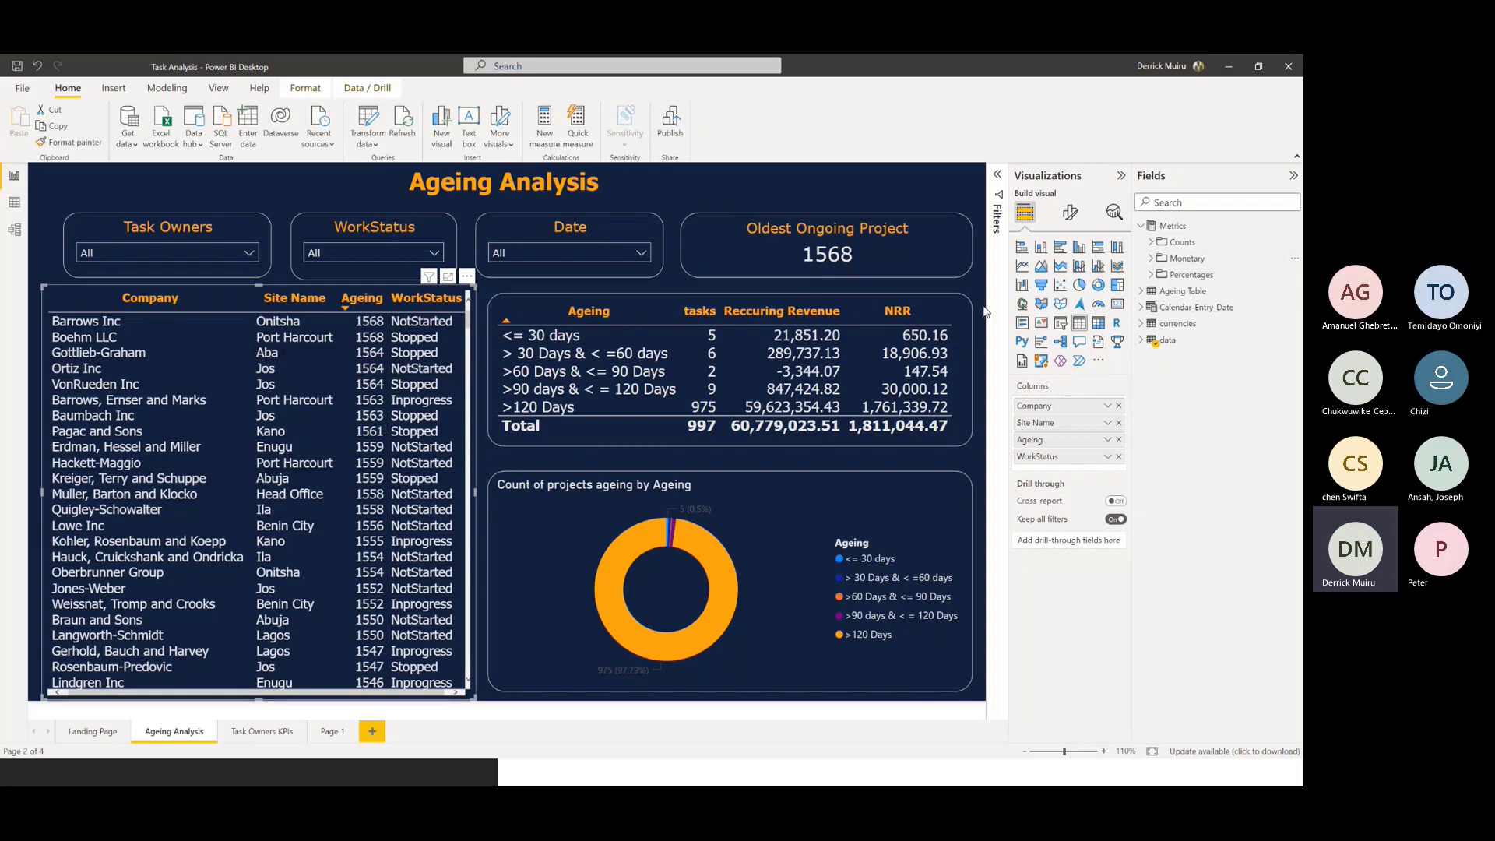
pyautogui.click(1142, 341)
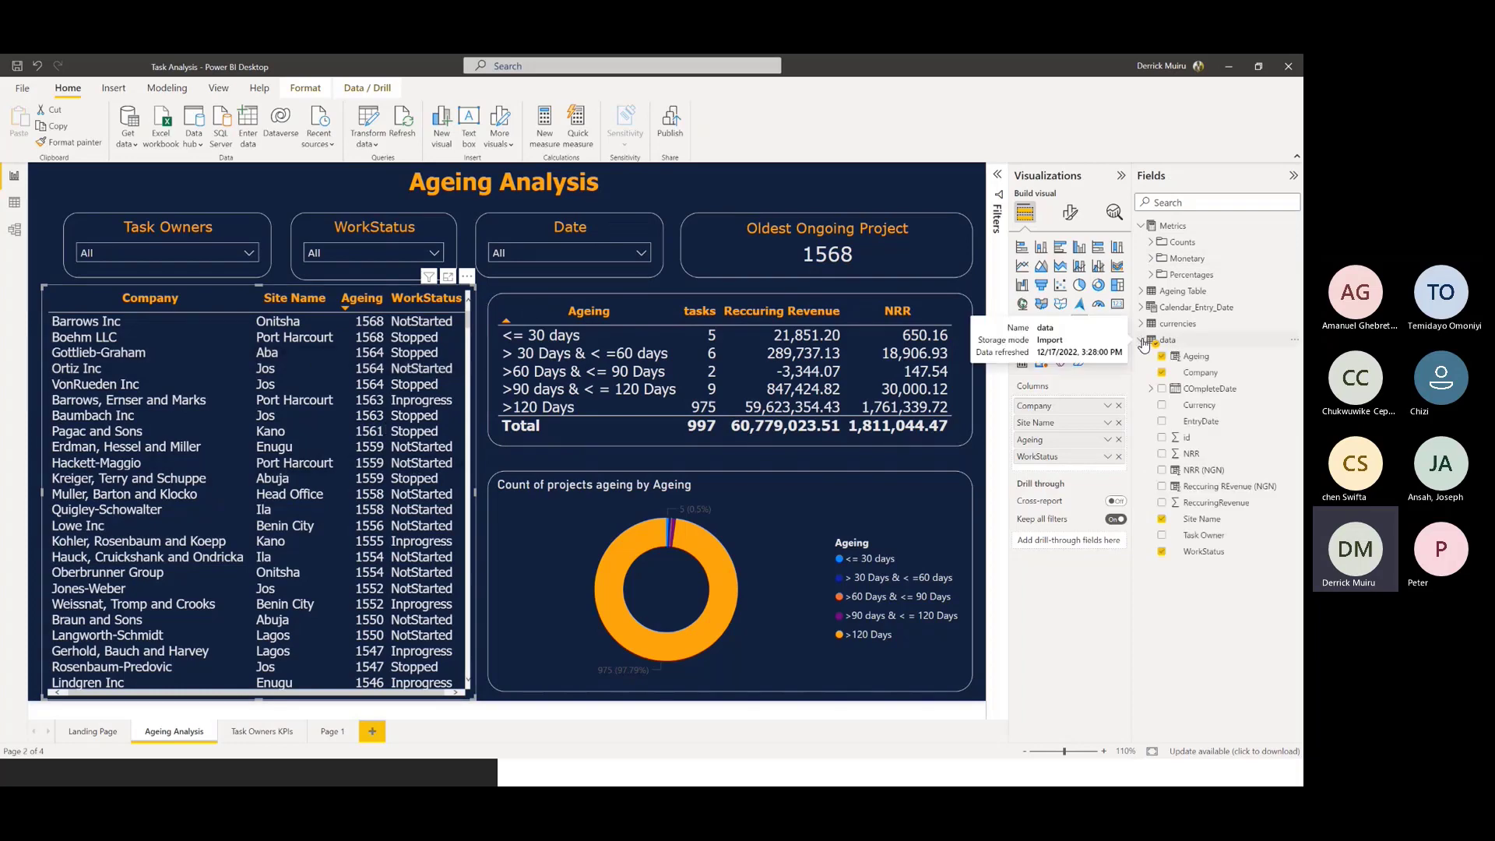
pyautogui.click(1208, 360)
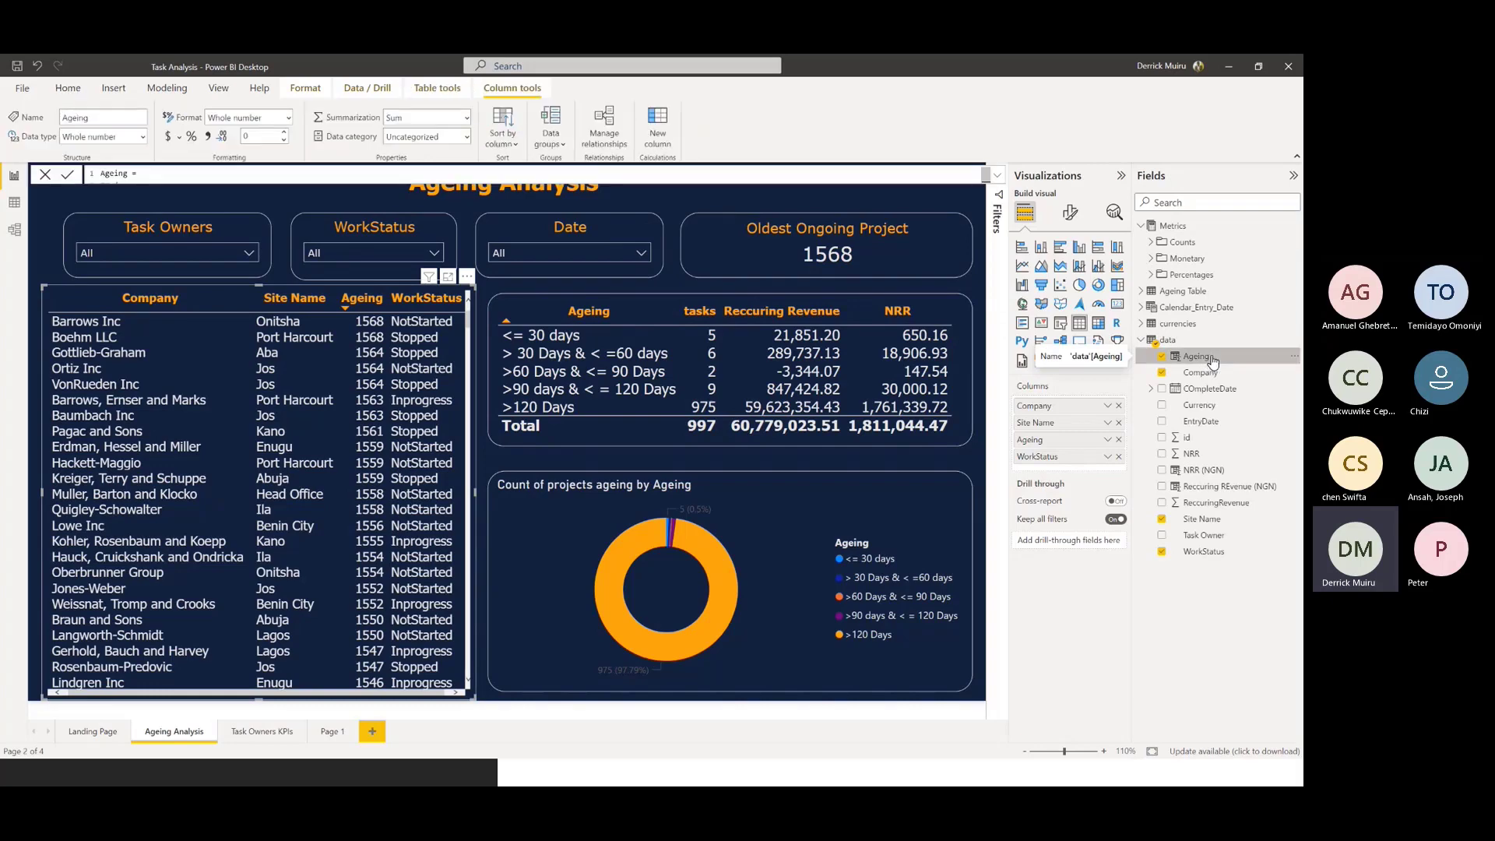
pyautogui.click(998, 175)
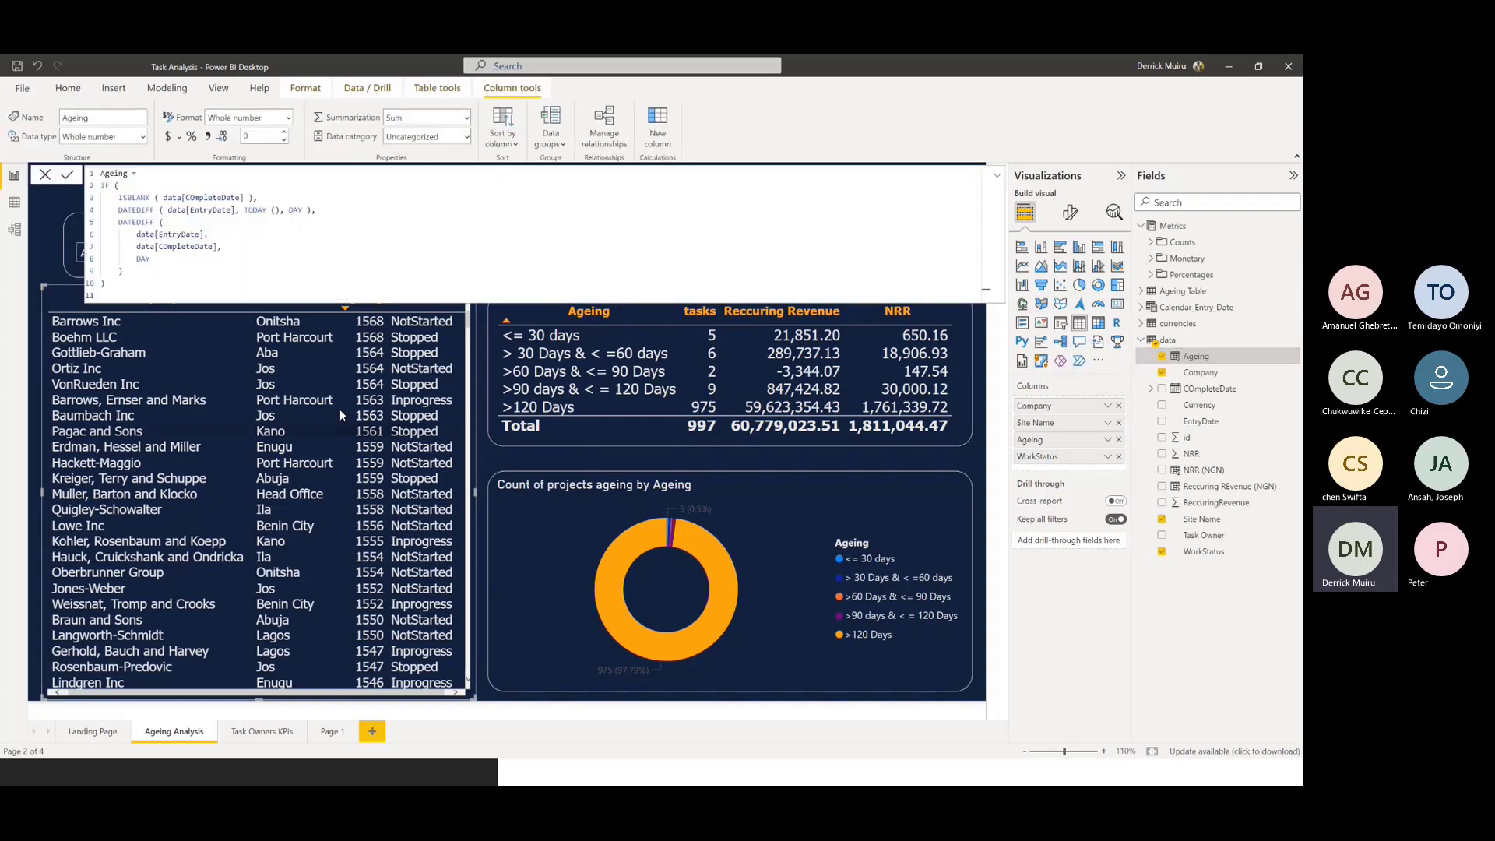
pyautogui.click(998, 177)
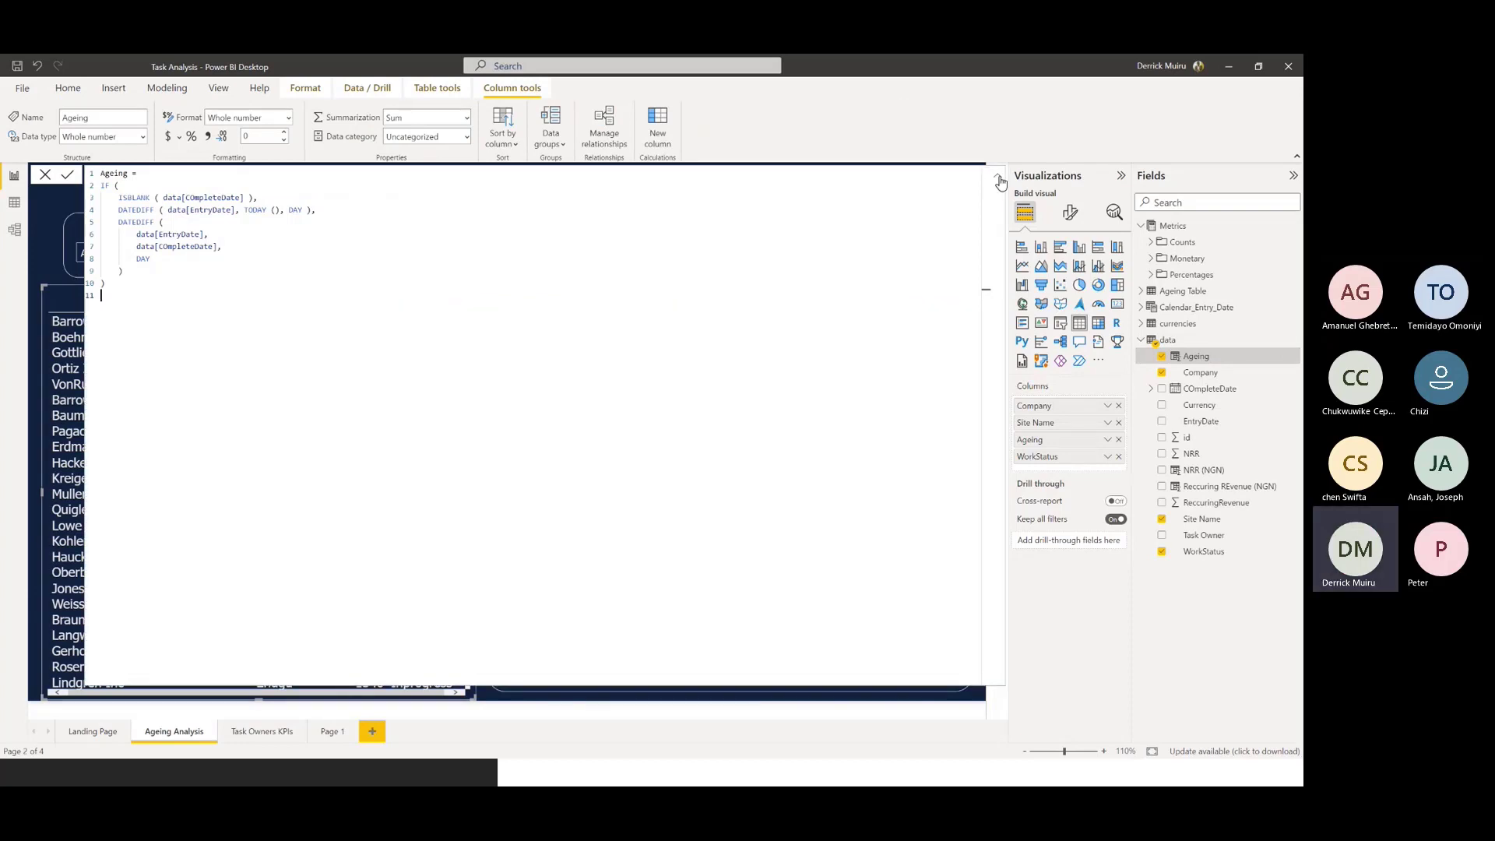
pyautogui.click(999, 180)
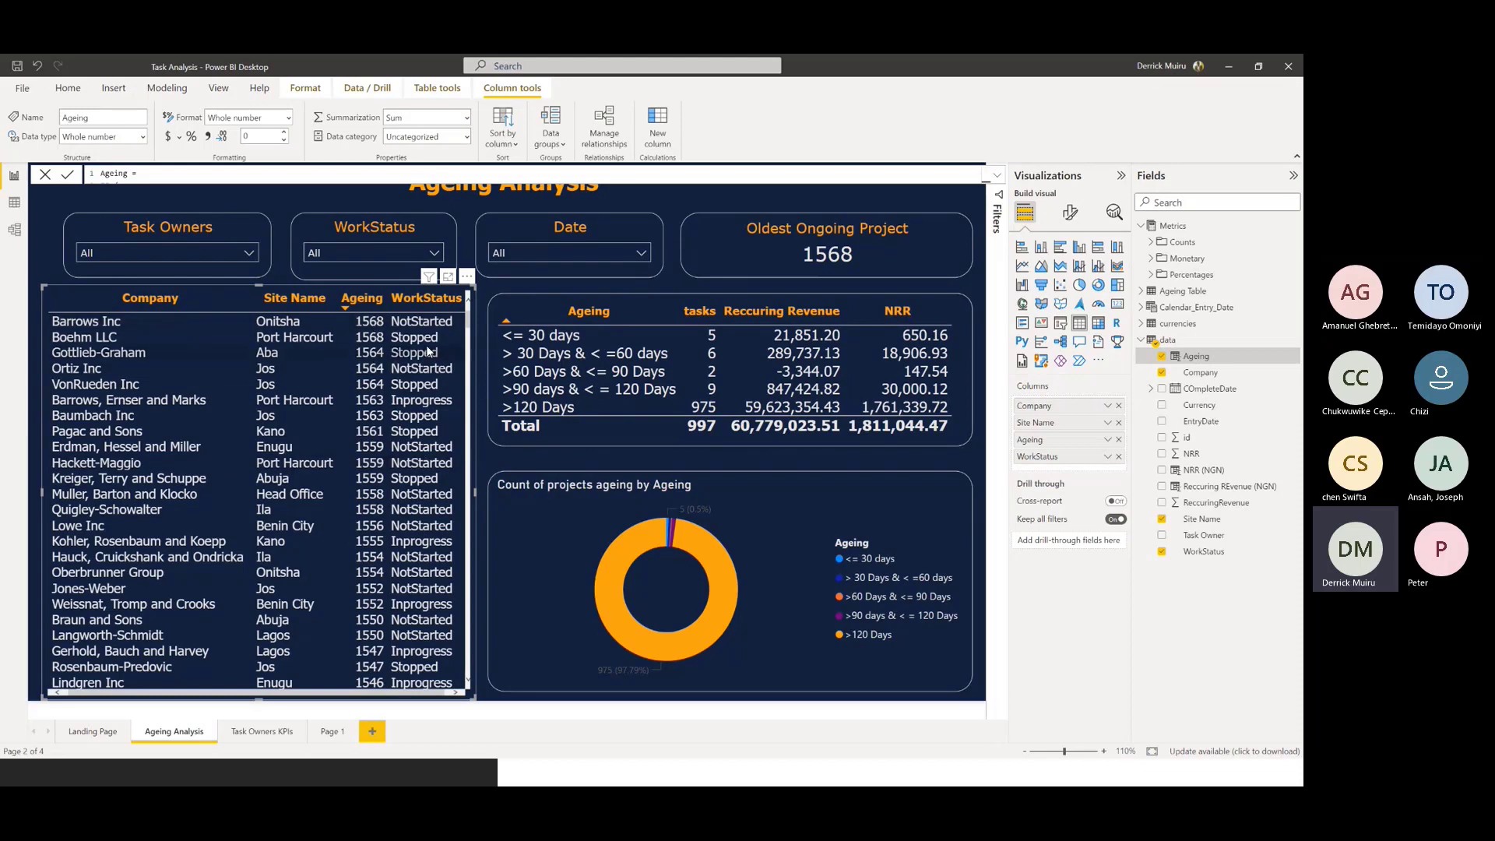
# Examine the Min, Max and Index values of the Ageing Table behind the ageing summary table, and return to the report
pyautogui.click(647, 435)
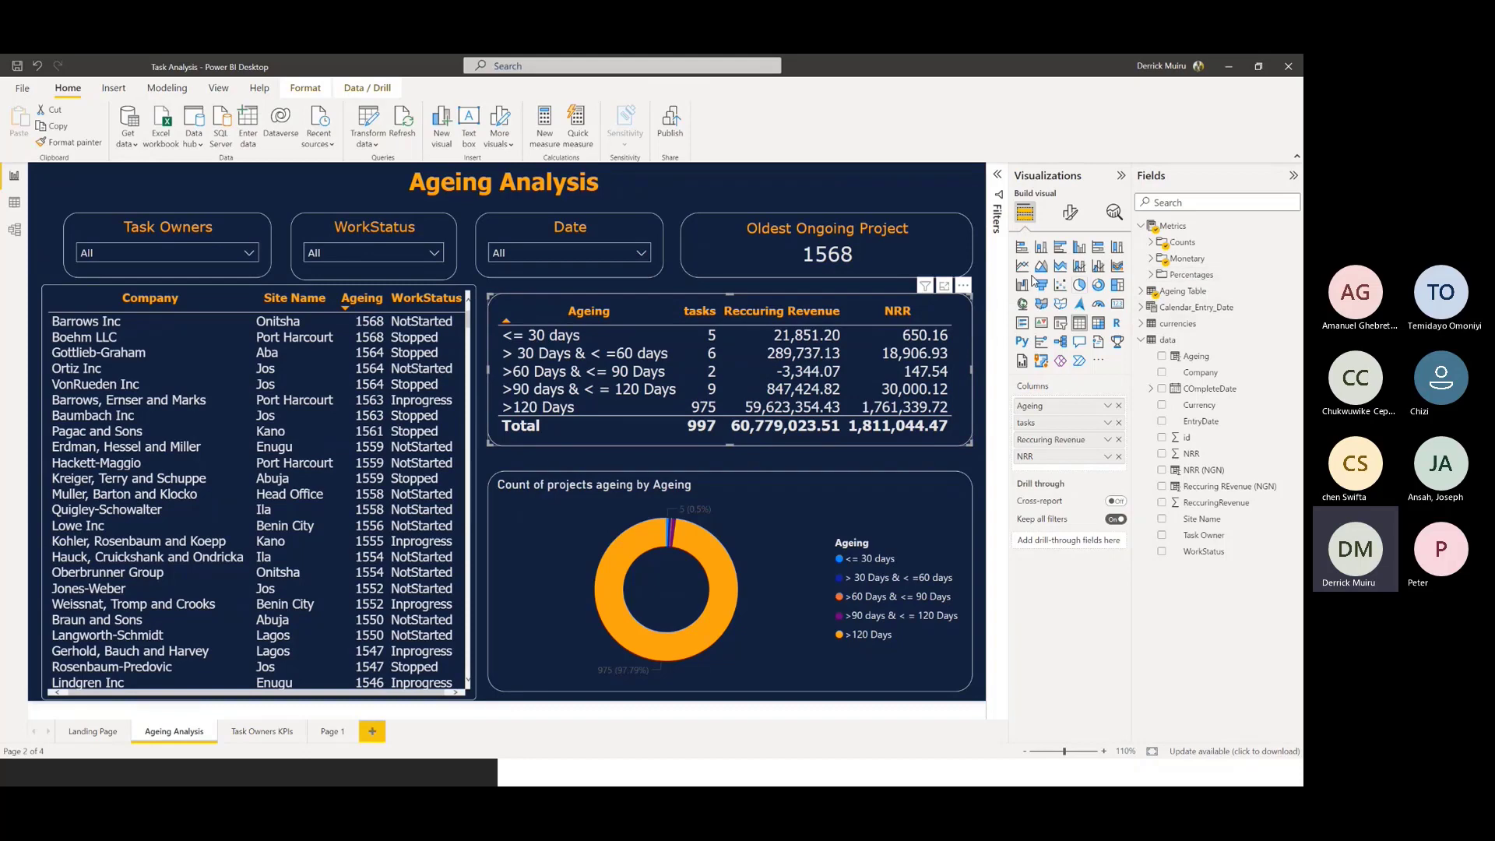
pyautogui.click(17, 208)
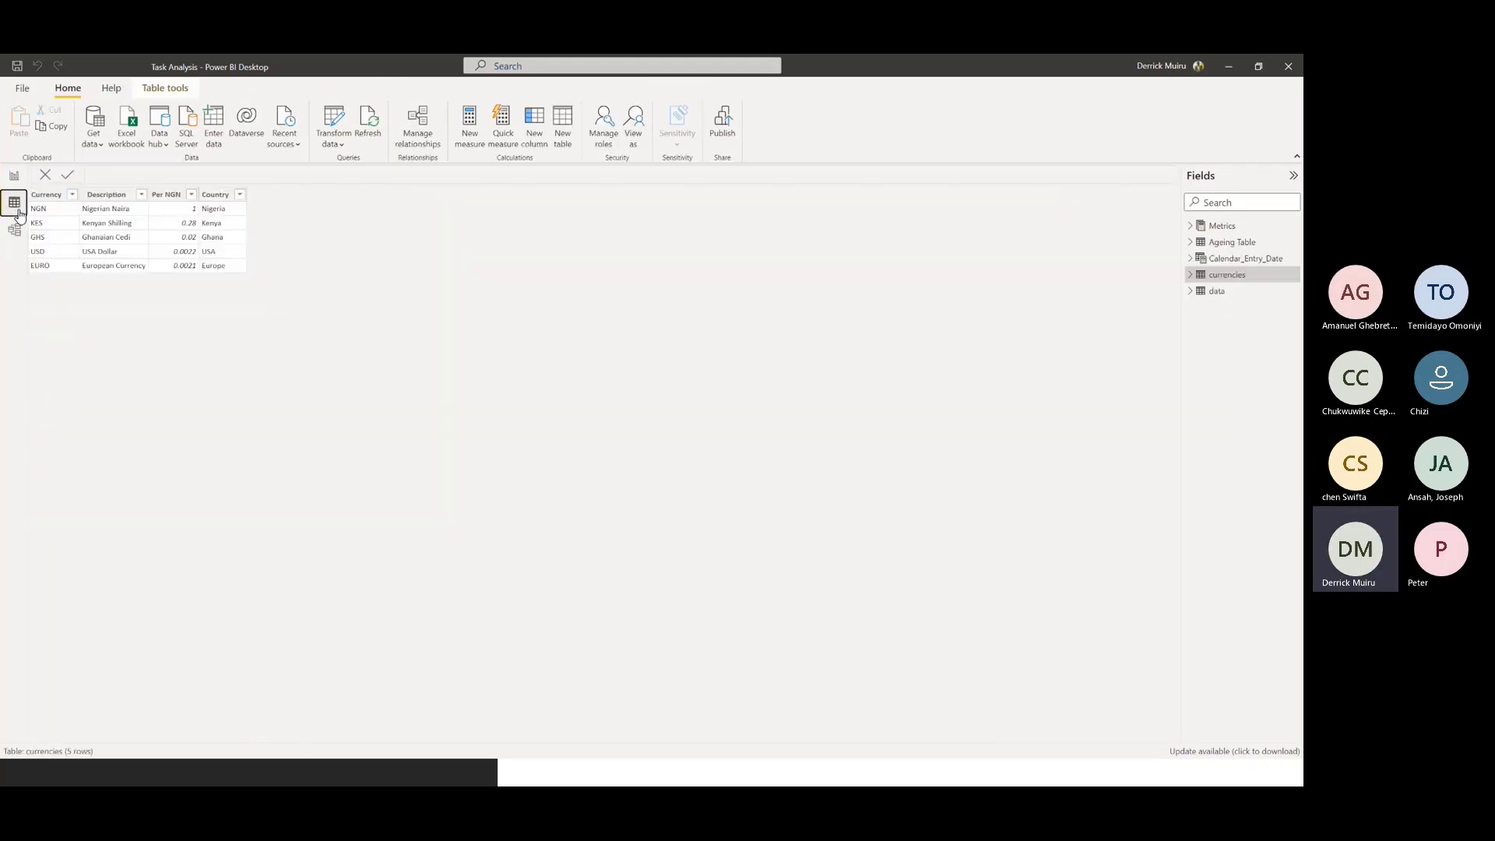
pyautogui.click(1231, 242)
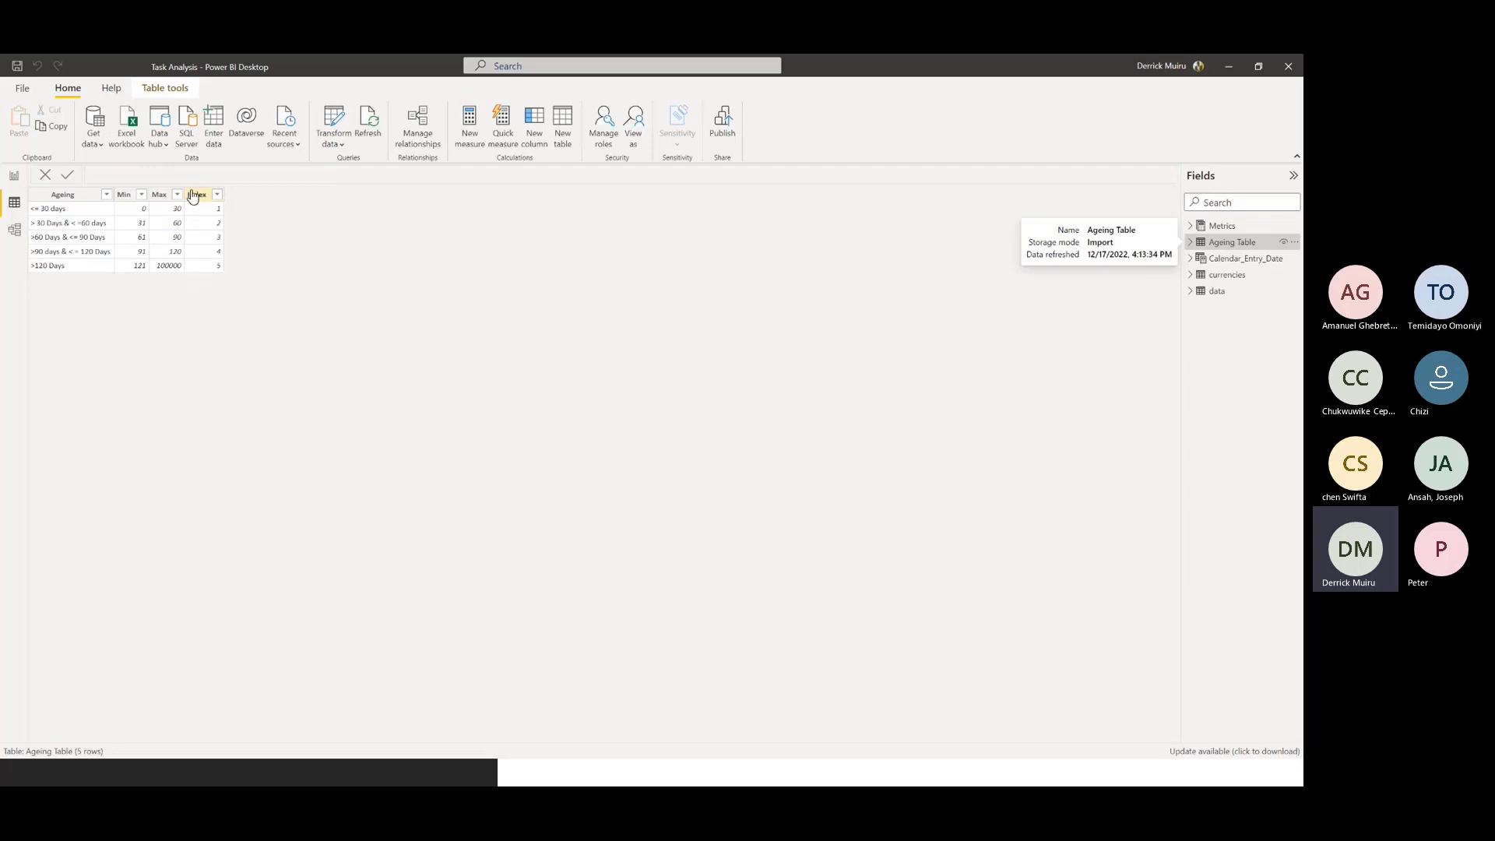
pyautogui.click(14, 177)
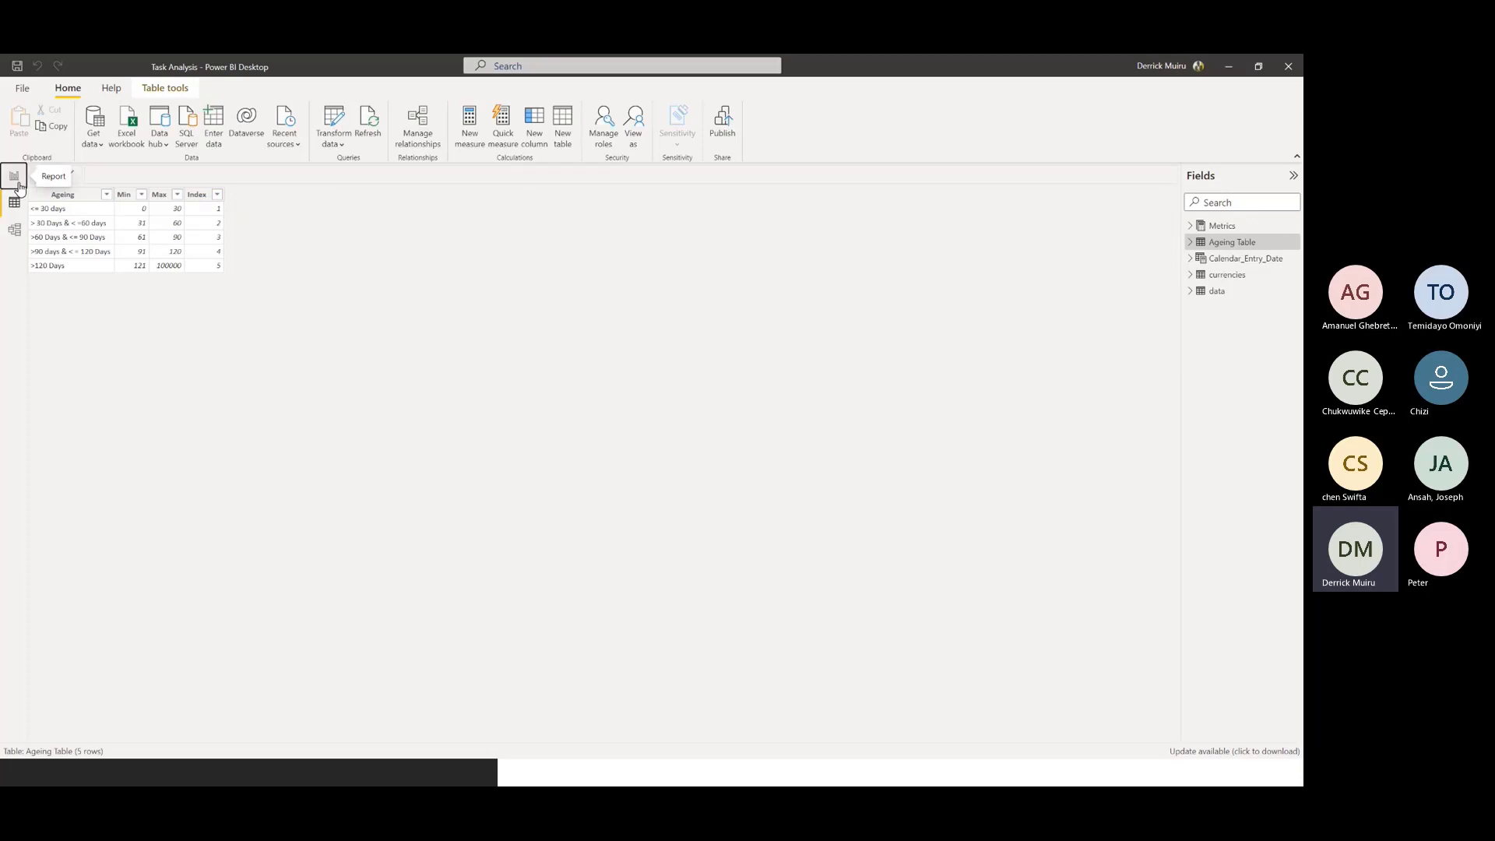
pyautogui.click(18, 184)
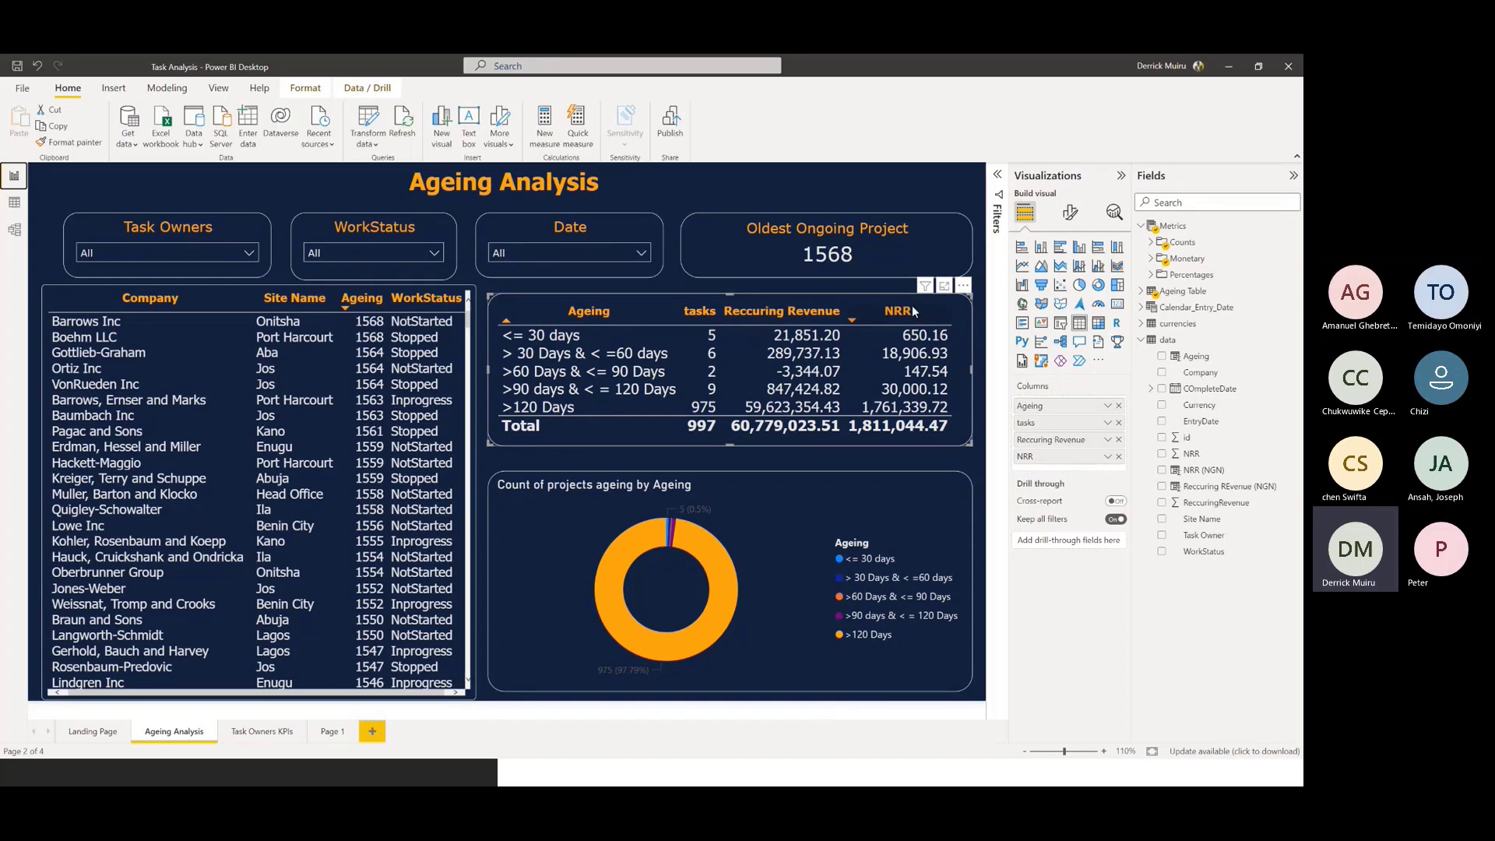
# Search the fields for "work" and add WorkStatus as a visual-level filter on the ageing summary table
pyautogui.click(995, 178)
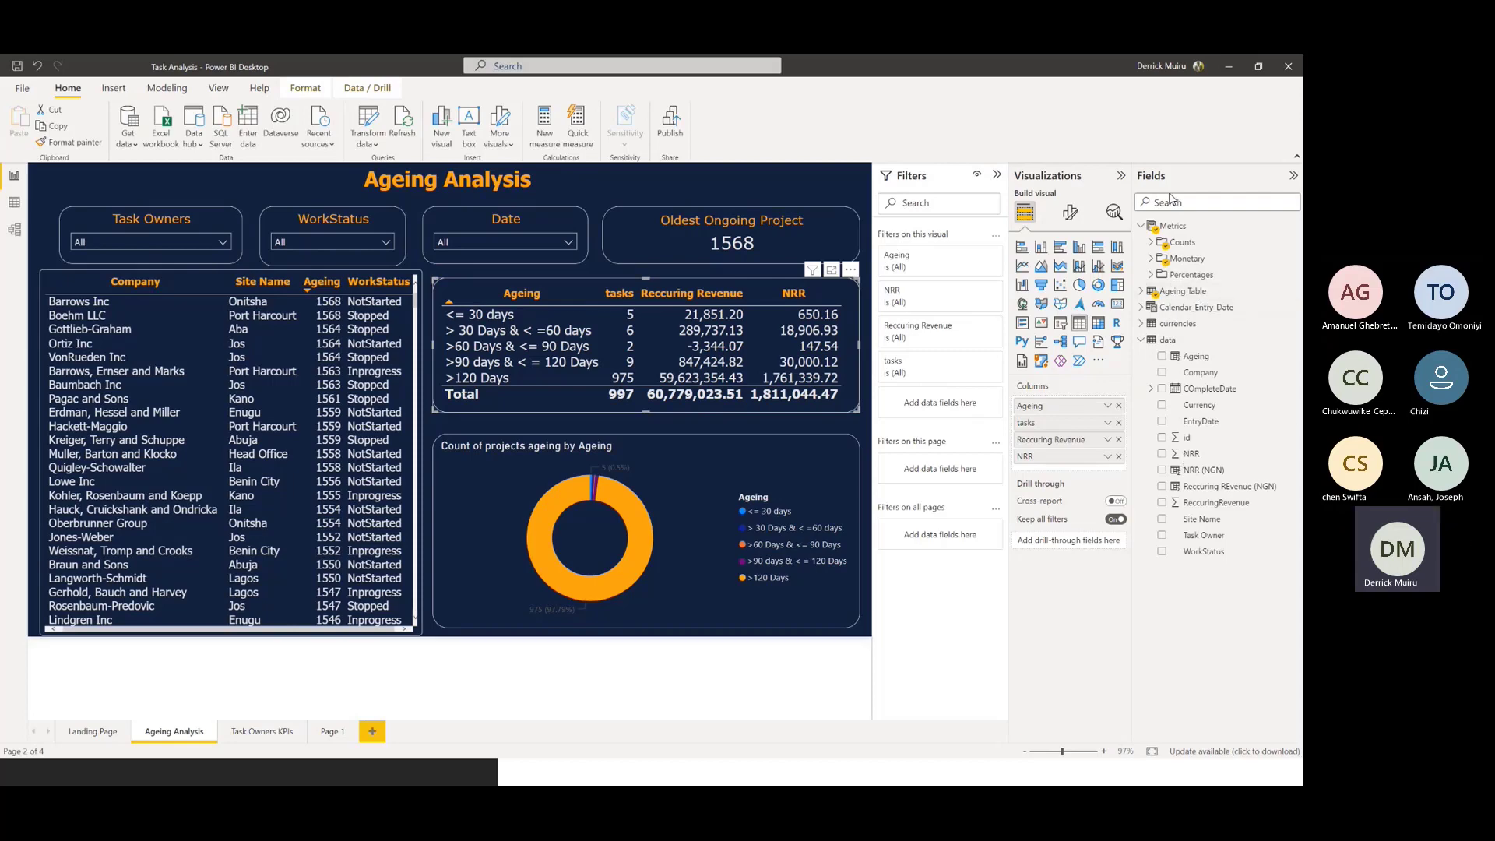
pyautogui.click(1169, 201)
pyautogui.write('work')
pyautogui.moveTo(1202, 243); pyautogui.dragTo(955, 419)
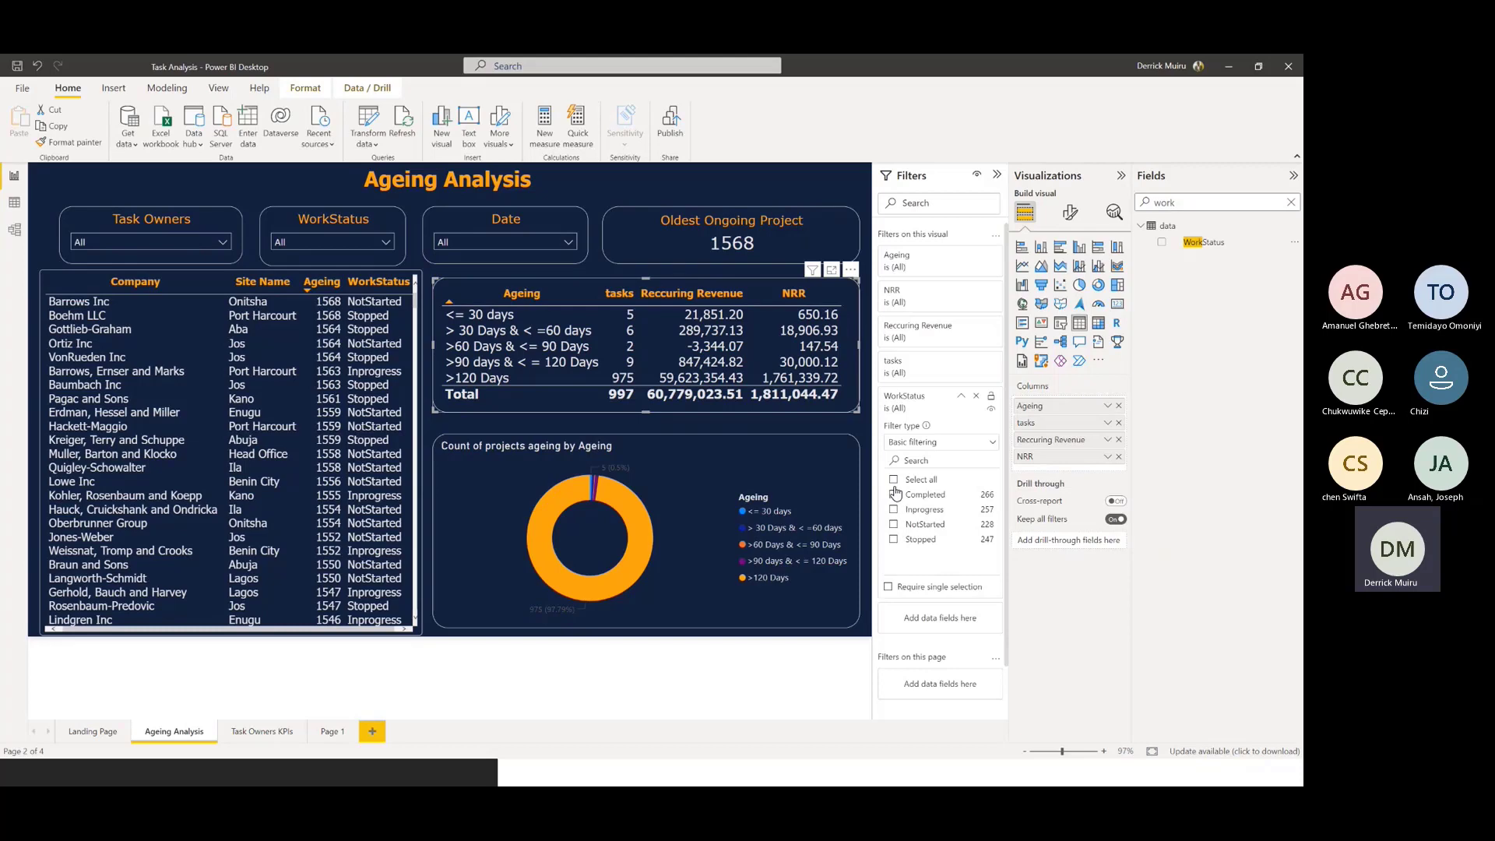
# Try excluding Completed from the summary table's WorkStatus filter, and restore all statuses
pyautogui.click(894, 480)
pyautogui.click(895, 495)
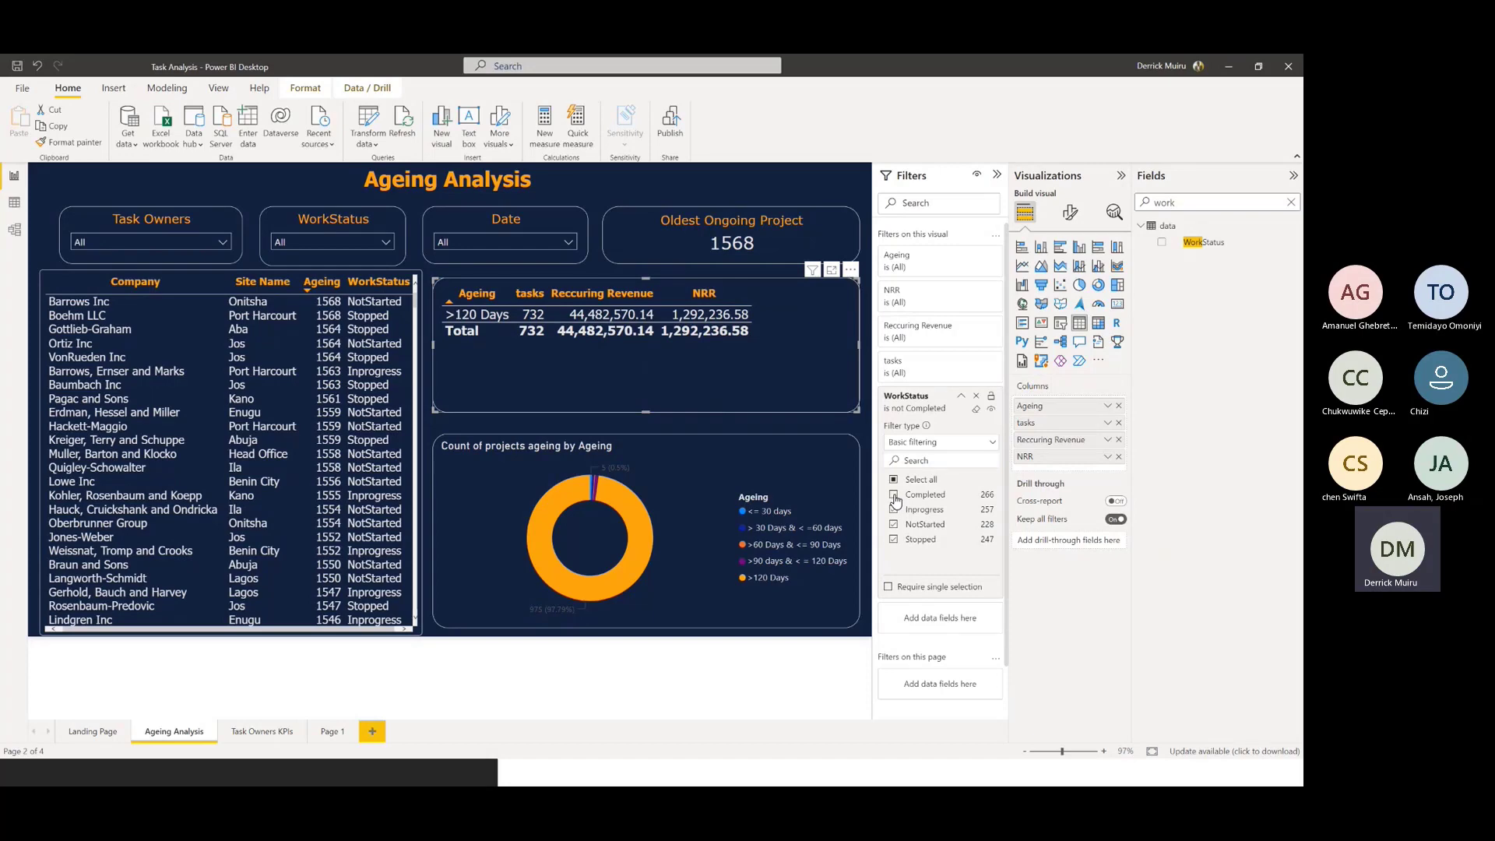
pyautogui.click(894, 495)
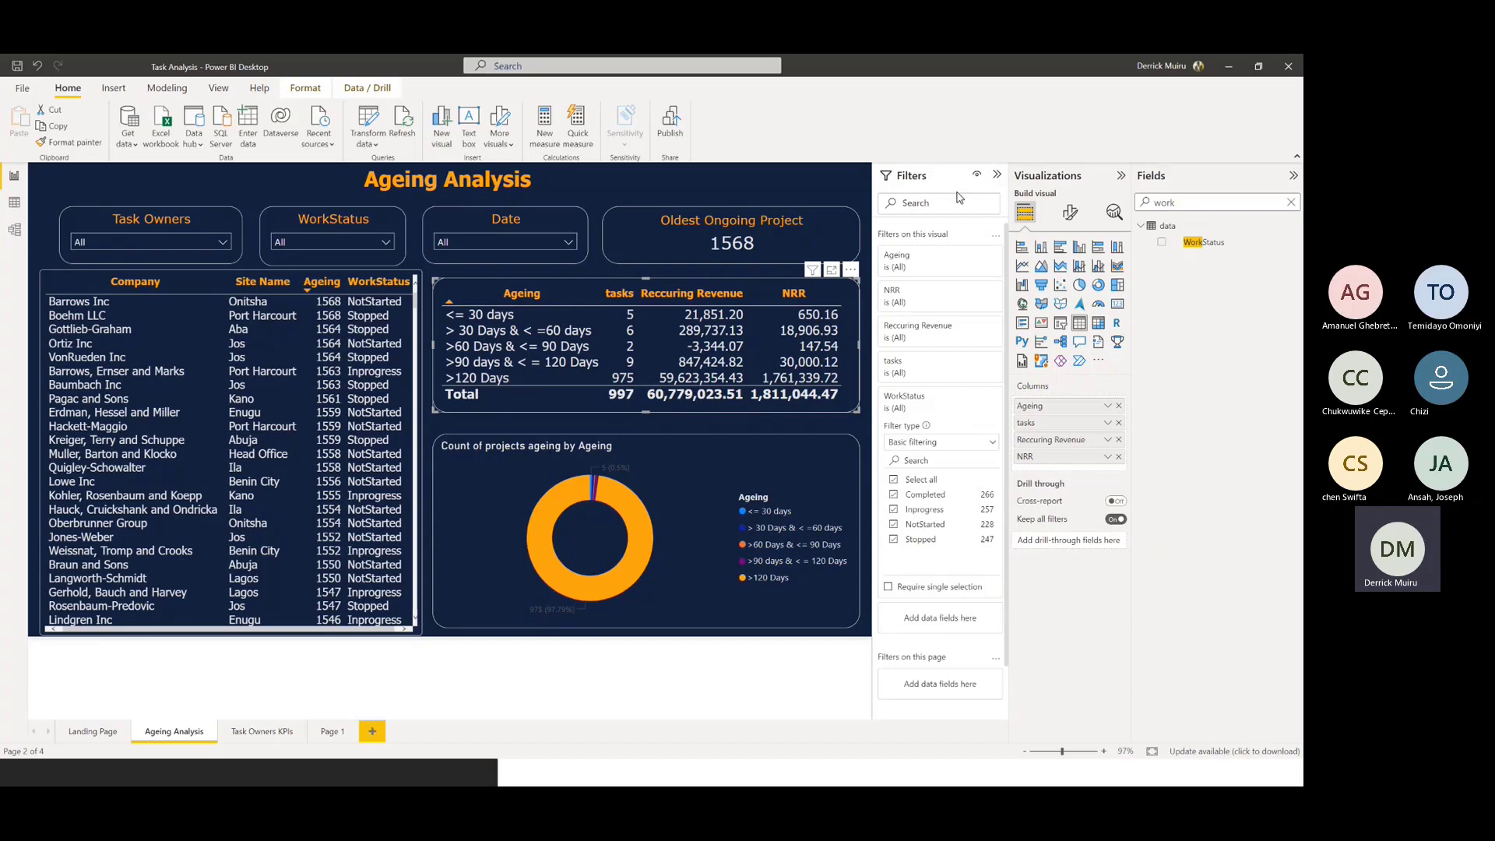
pyautogui.click(997, 176)
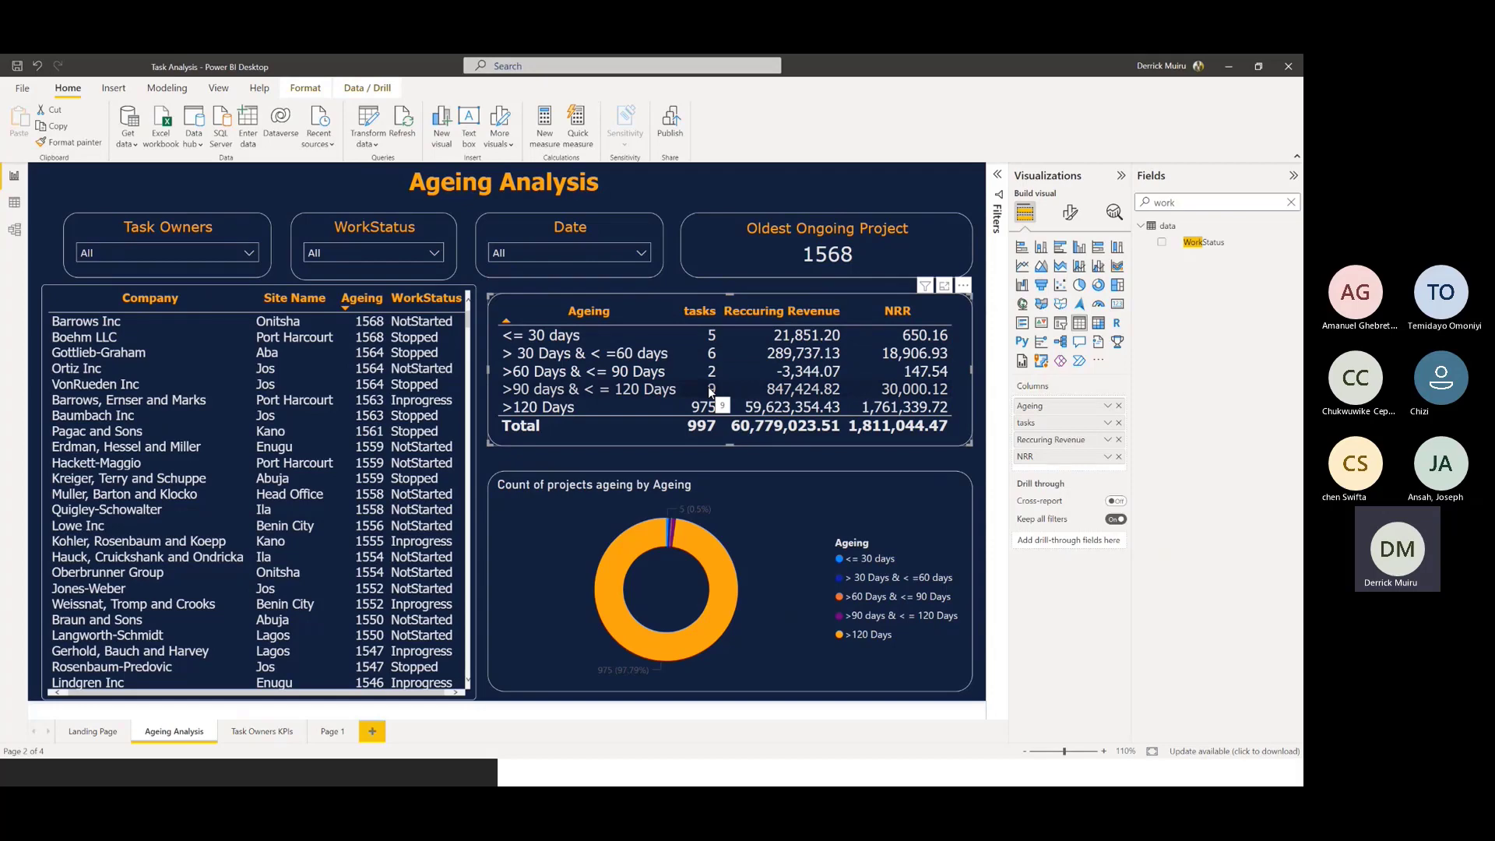
# Clear the field search and open the full formula of the Count of tasks ageing measure from the Counts folder
pyautogui.click(1142, 201)
pyautogui.press('BackSpace')
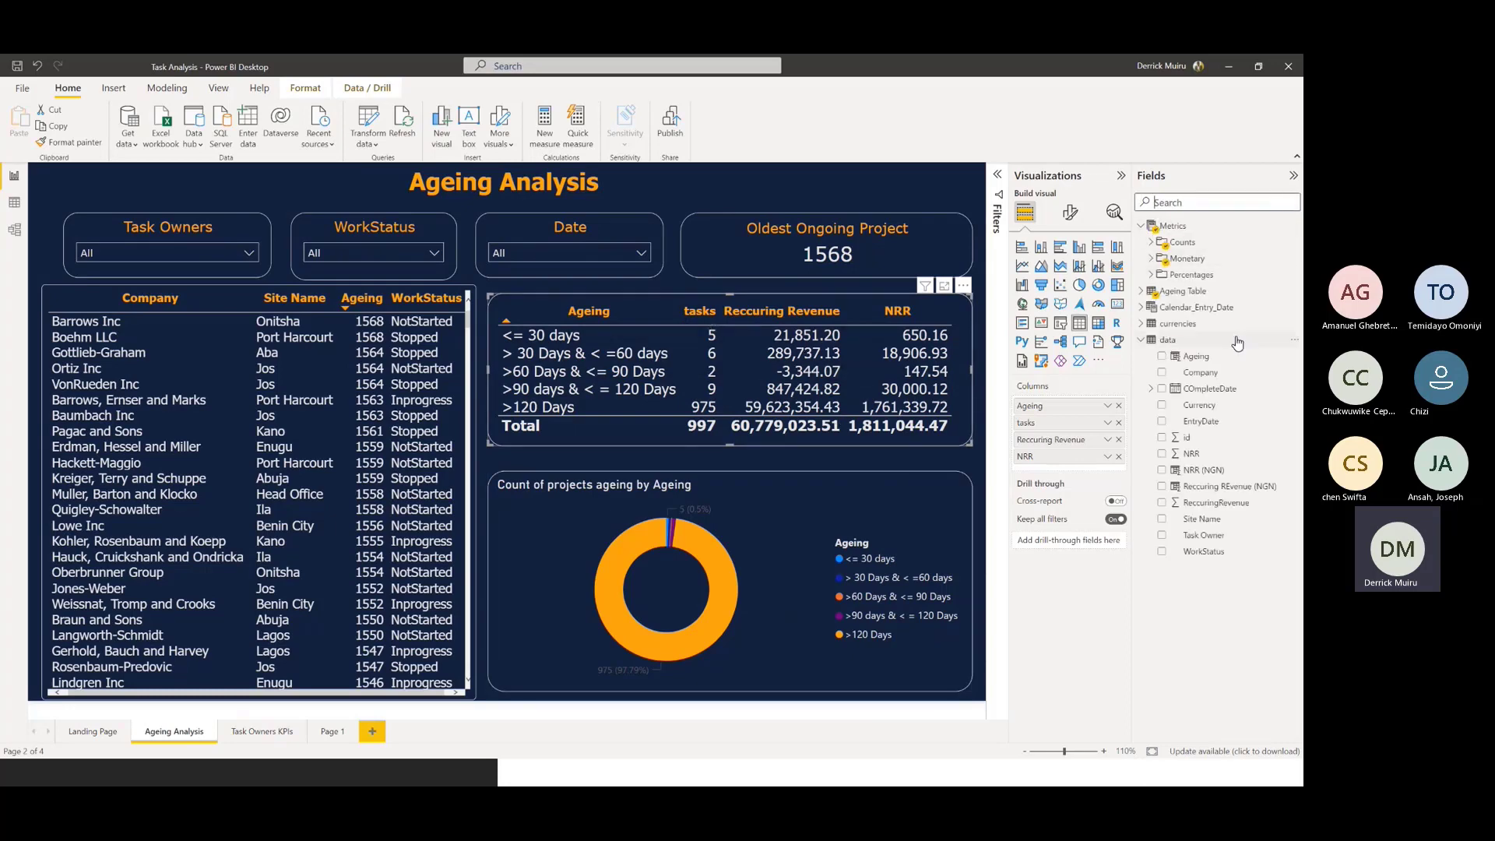
pyautogui.click(1154, 244)
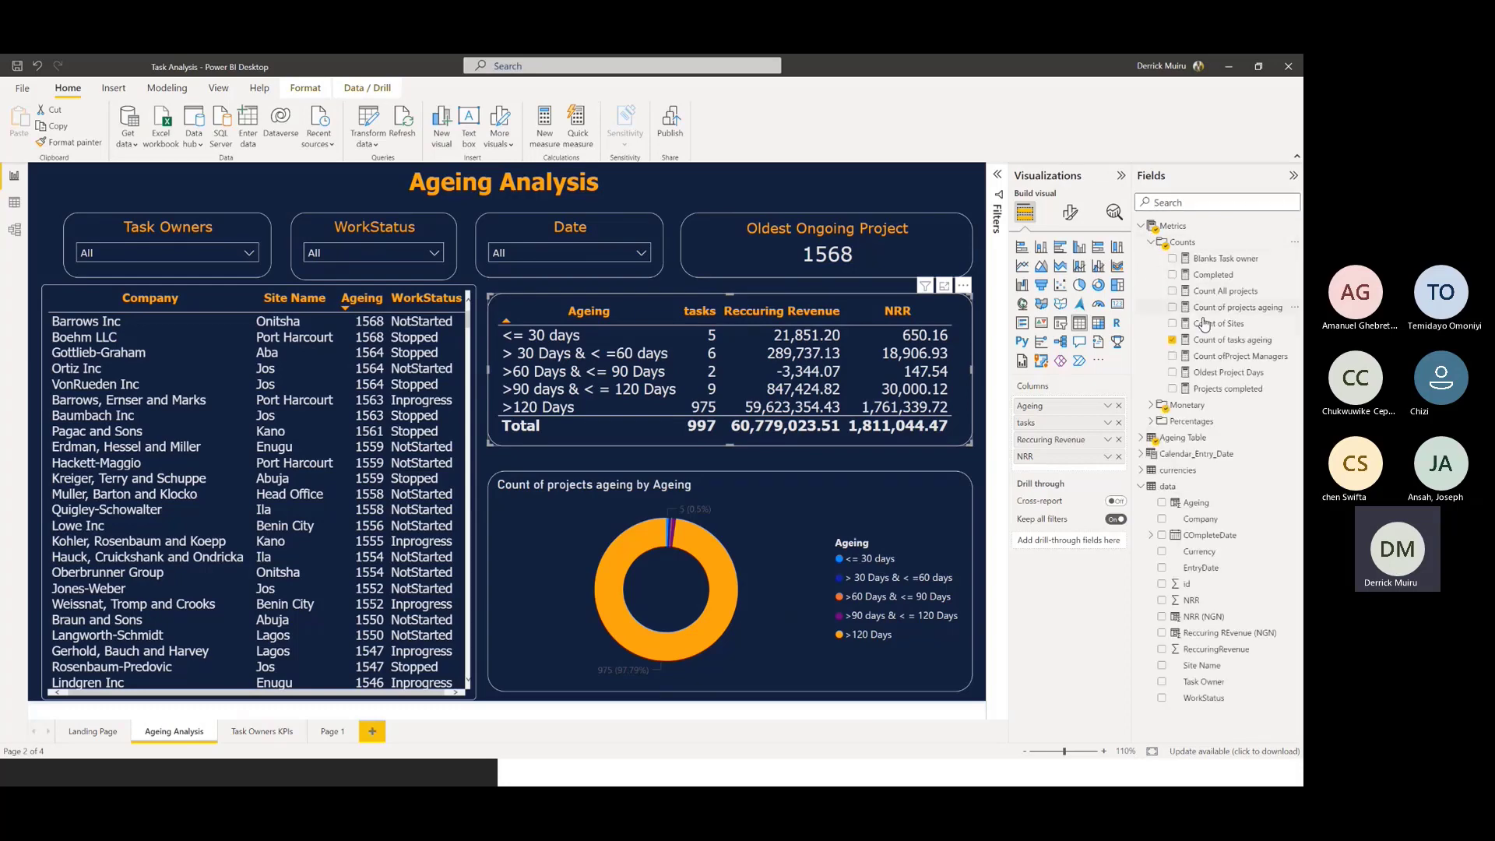
pyautogui.click(1240, 341)
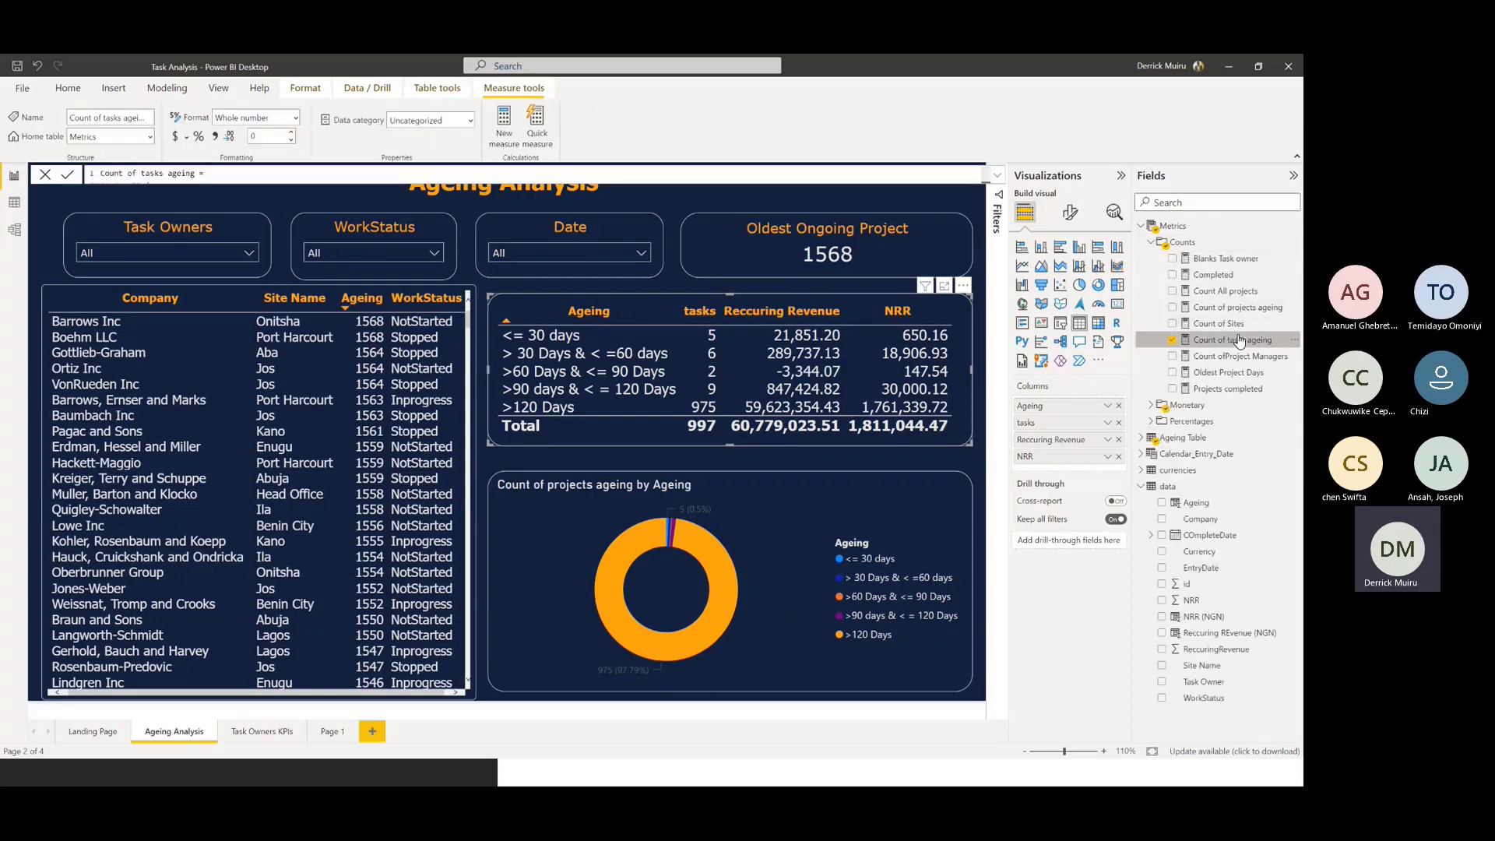
pyautogui.click(999, 179)
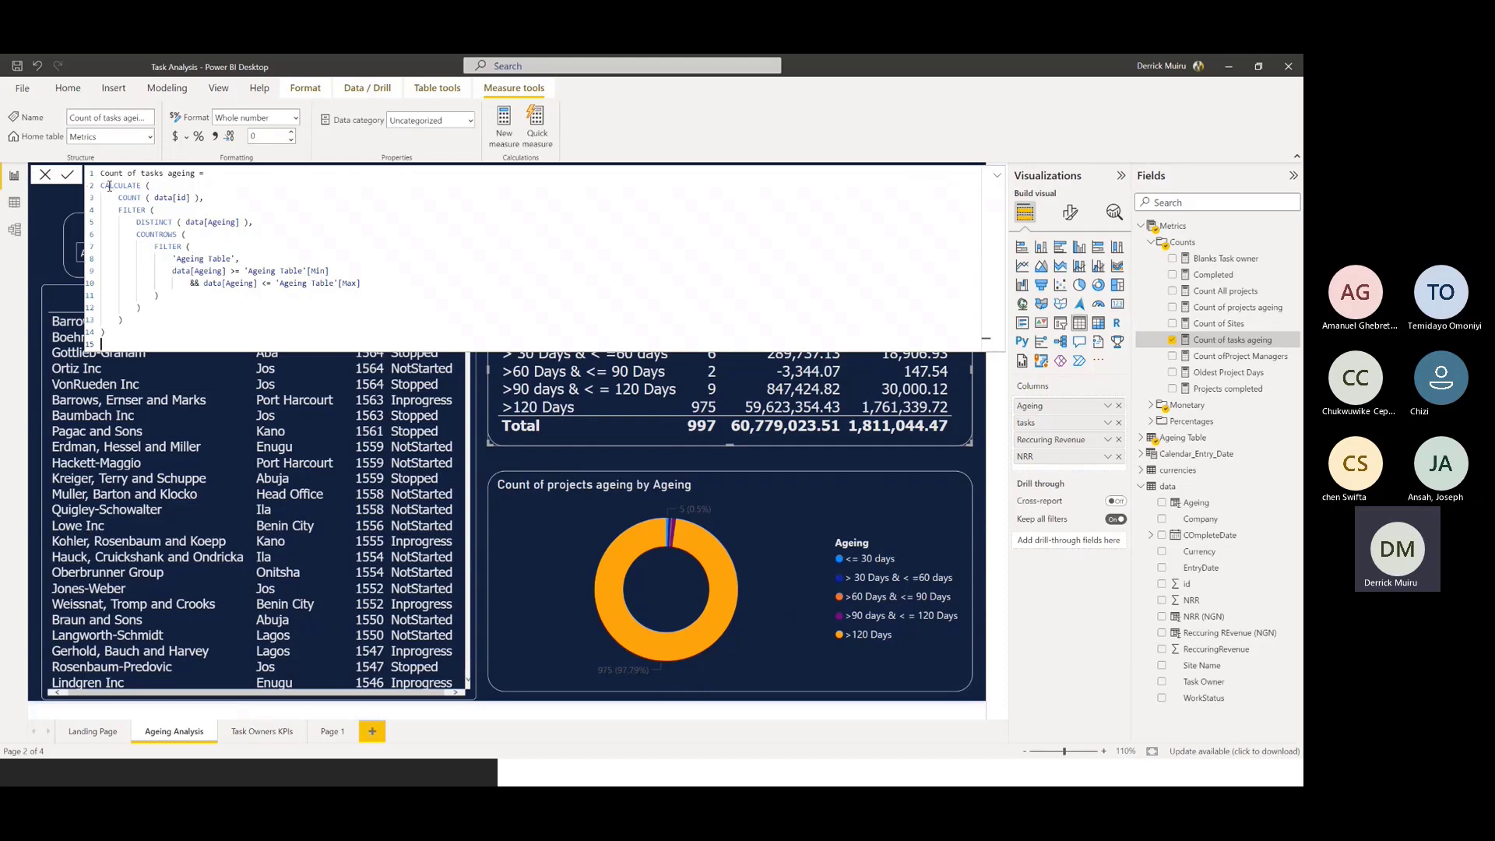
# Examine the Count of tasks ageing formula, highlighting the counted id, the DISTINCT Ageing column and the Ageing Table Min and Max conditions
pyautogui.moveTo(154, 198); pyautogui.dragTo(192, 197)
pyautogui.click(241, 223)
pyautogui.moveTo(240, 222); pyautogui.dragTo(201, 222)
pyautogui.hotkey('shift', 'Left')
pyautogui.moveTo(330, 272); pyautogui.dragTo(199, 261)
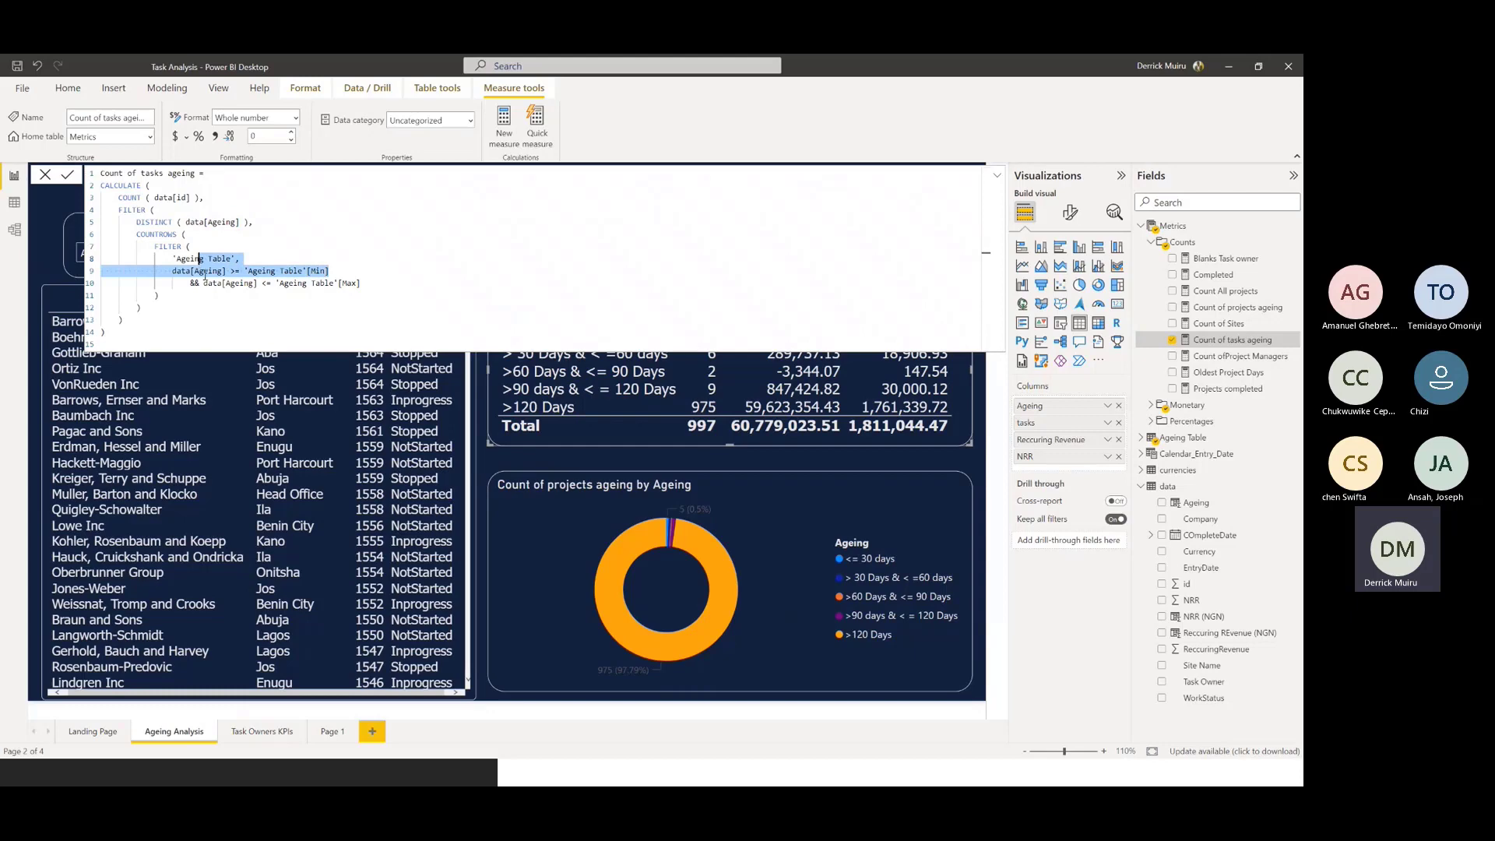
pyautogui.moveTo(358, 283); pyautogui.dragTo(187, 282)
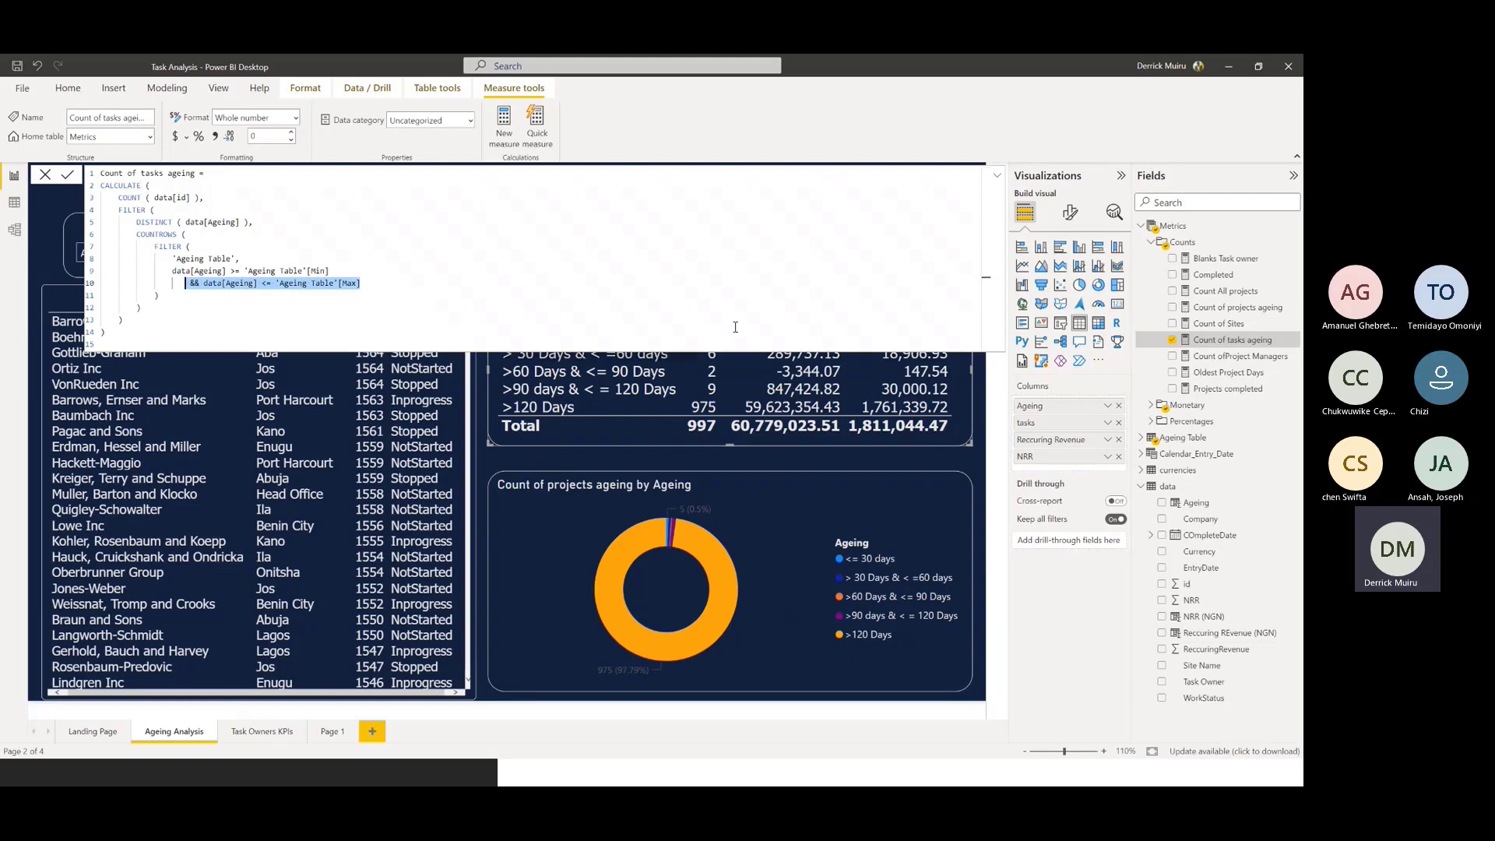
pyautogui.click(231, 258)
pyautogui.press('End')
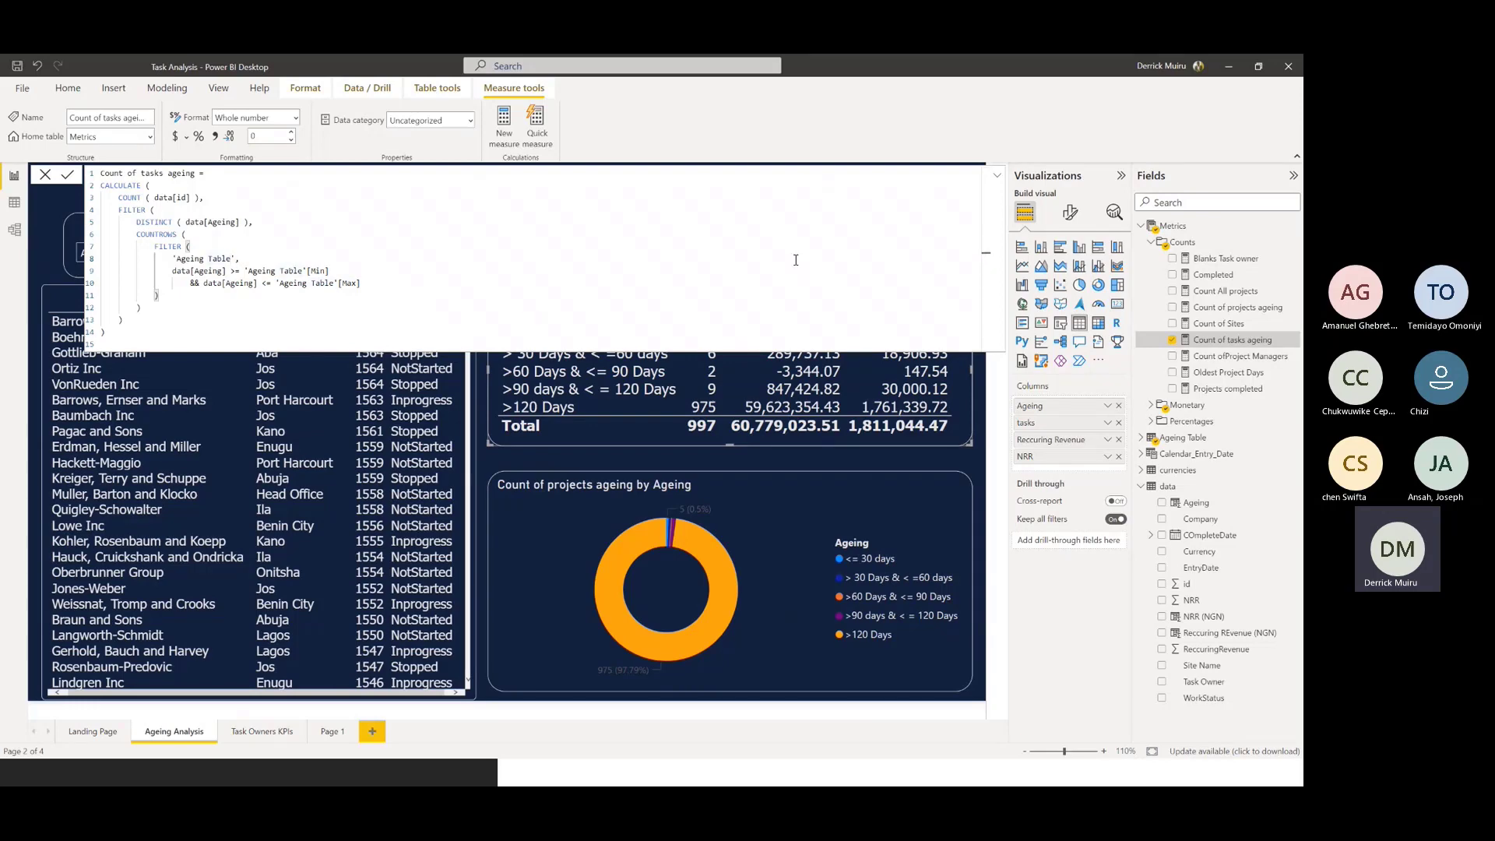
pyautogui.click(998, 180)
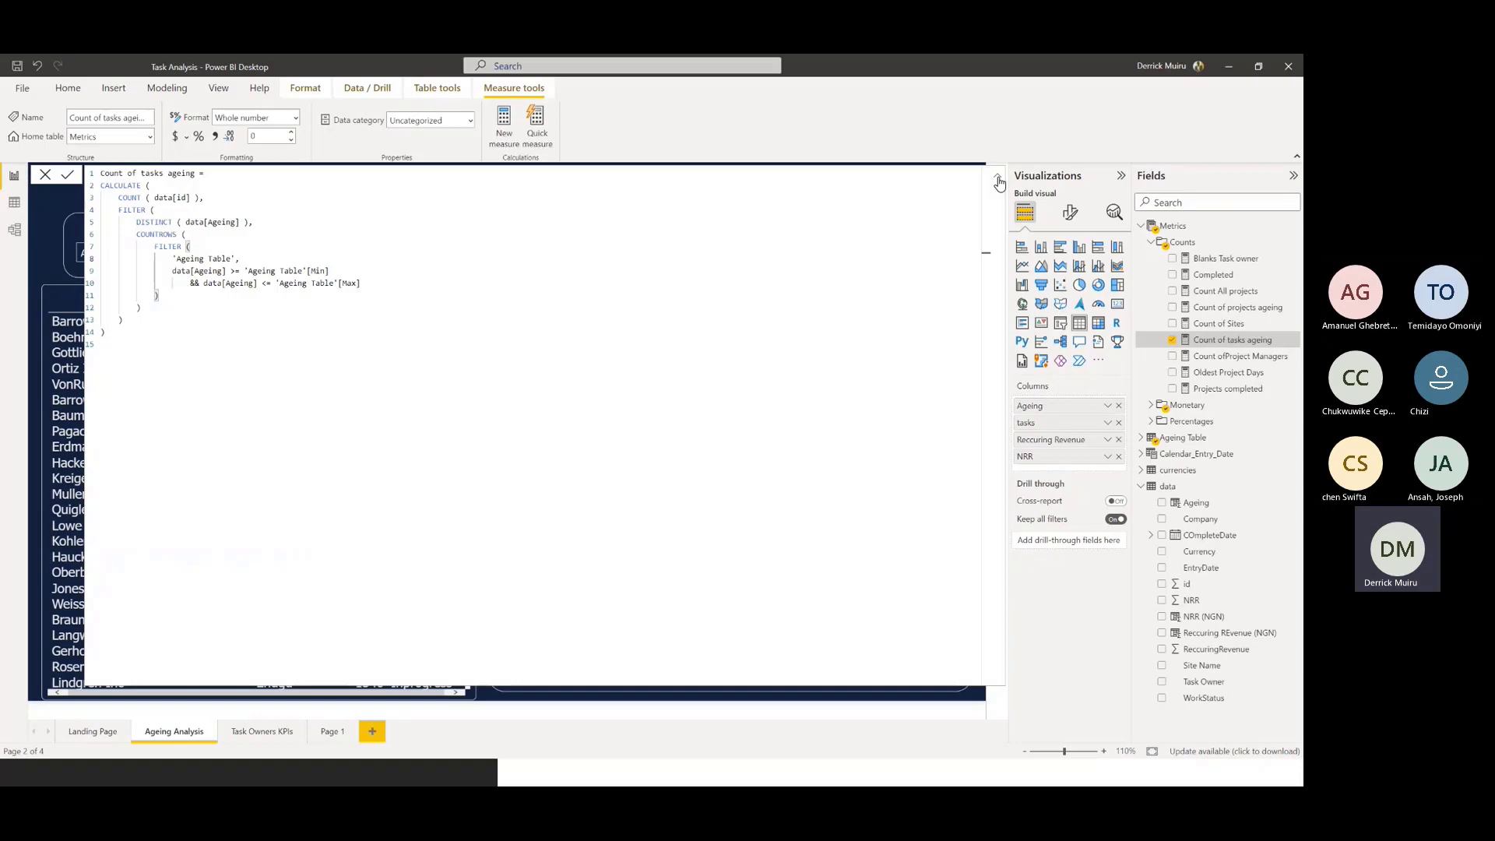
pyautogui.click(999, 182)
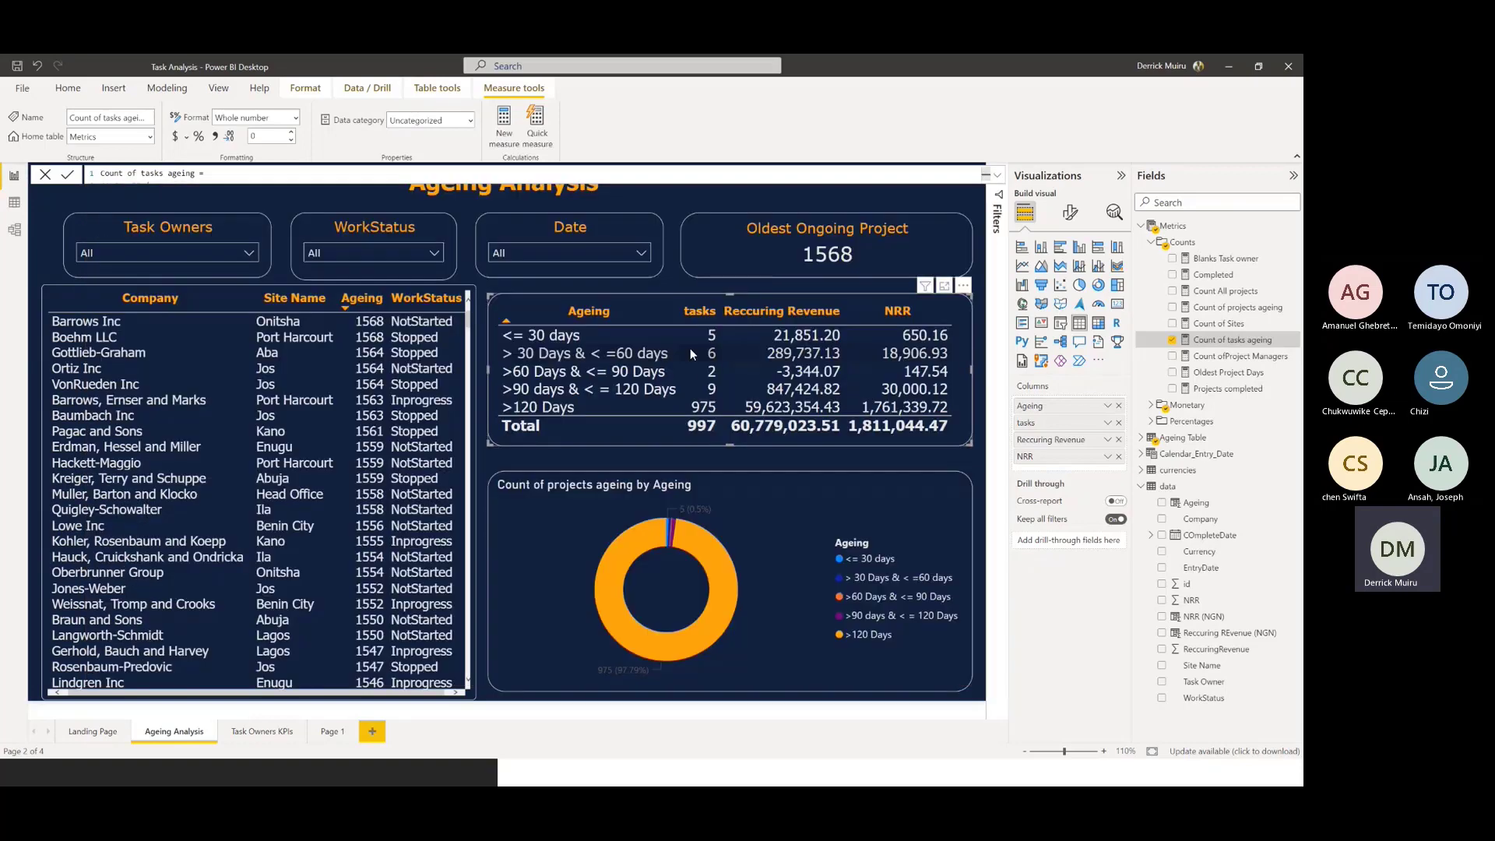
# Replace Count of tasks ageing with the Count All projects measure in the ageing summary table
pyautogui.click(1171, 341)
pyautogui.moveTo(1235, 291); pyautogui.dragTo(1070, 450)
pyautogui.moveTo(843, 433); pyautogui.dragTo(956, 423)
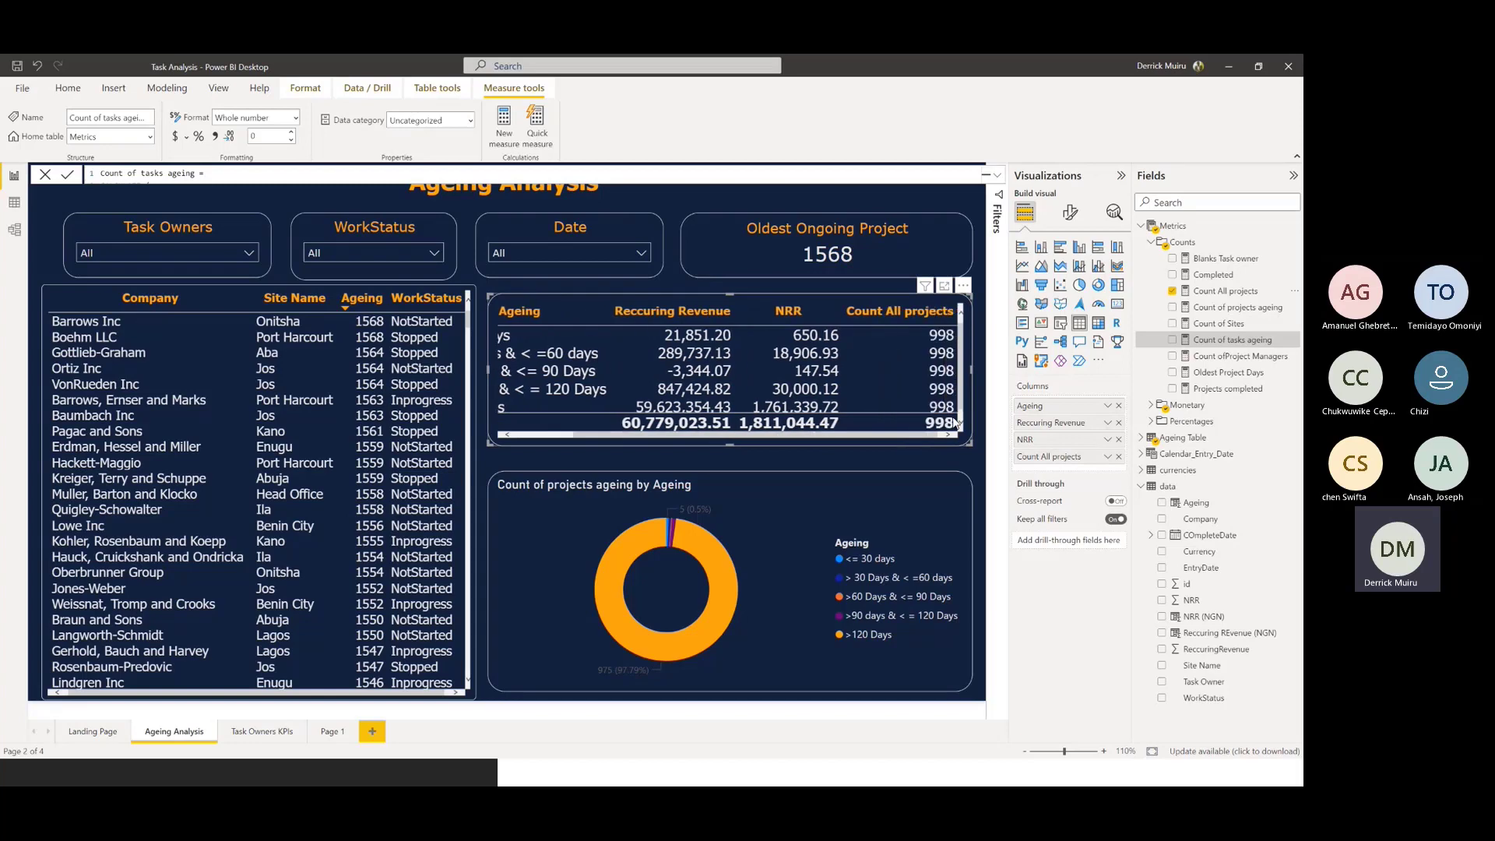
pyautogui.click(944, 313)
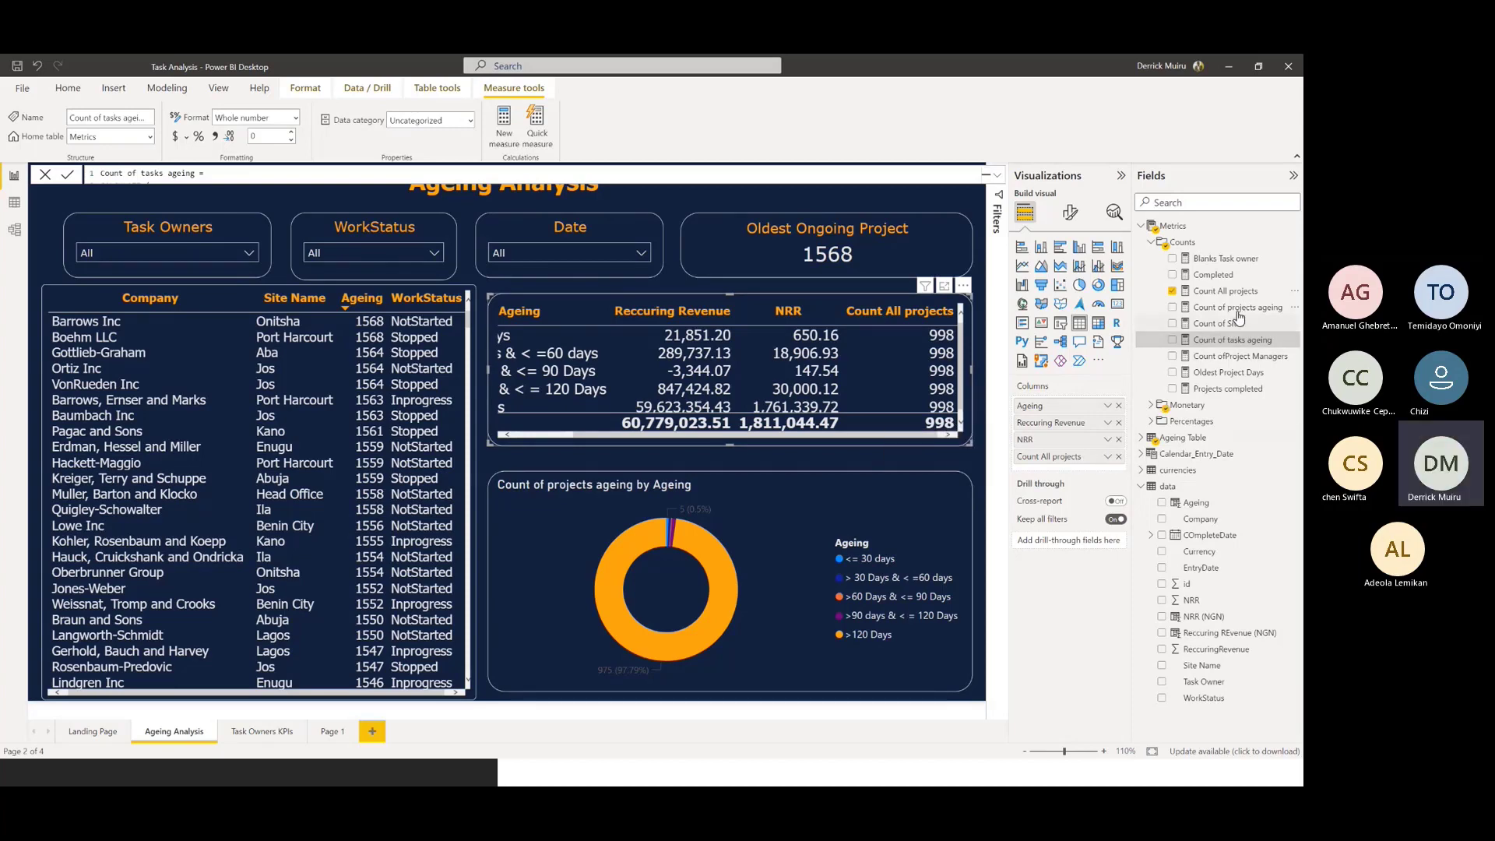
# Replace Count All projects with the Count of projects ageing measure in the ageing summary table
pyautogui.moveTo(1240, 312); pyautogui.dragTo(1084, 474)
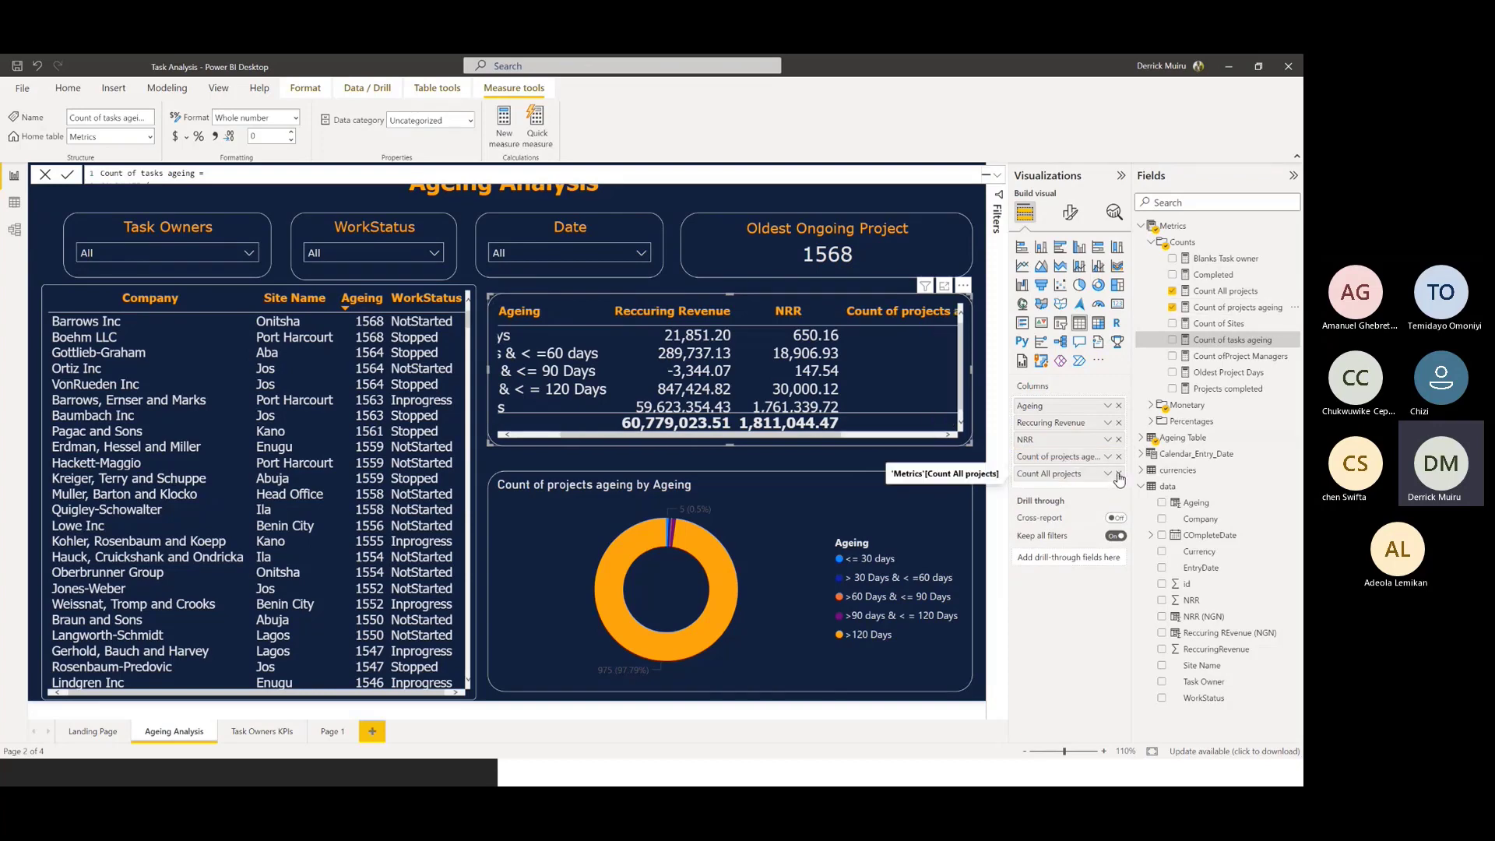
pyautogui.click(1119, 473)
pyautogui.moveTo(867, 441); pyautogui.dragTo(906, 437)
# Rename the Count of projects ageing column to "tasks" for this visual and place it directly after Ageing
pyautogui.doubleClick(1065, 457)
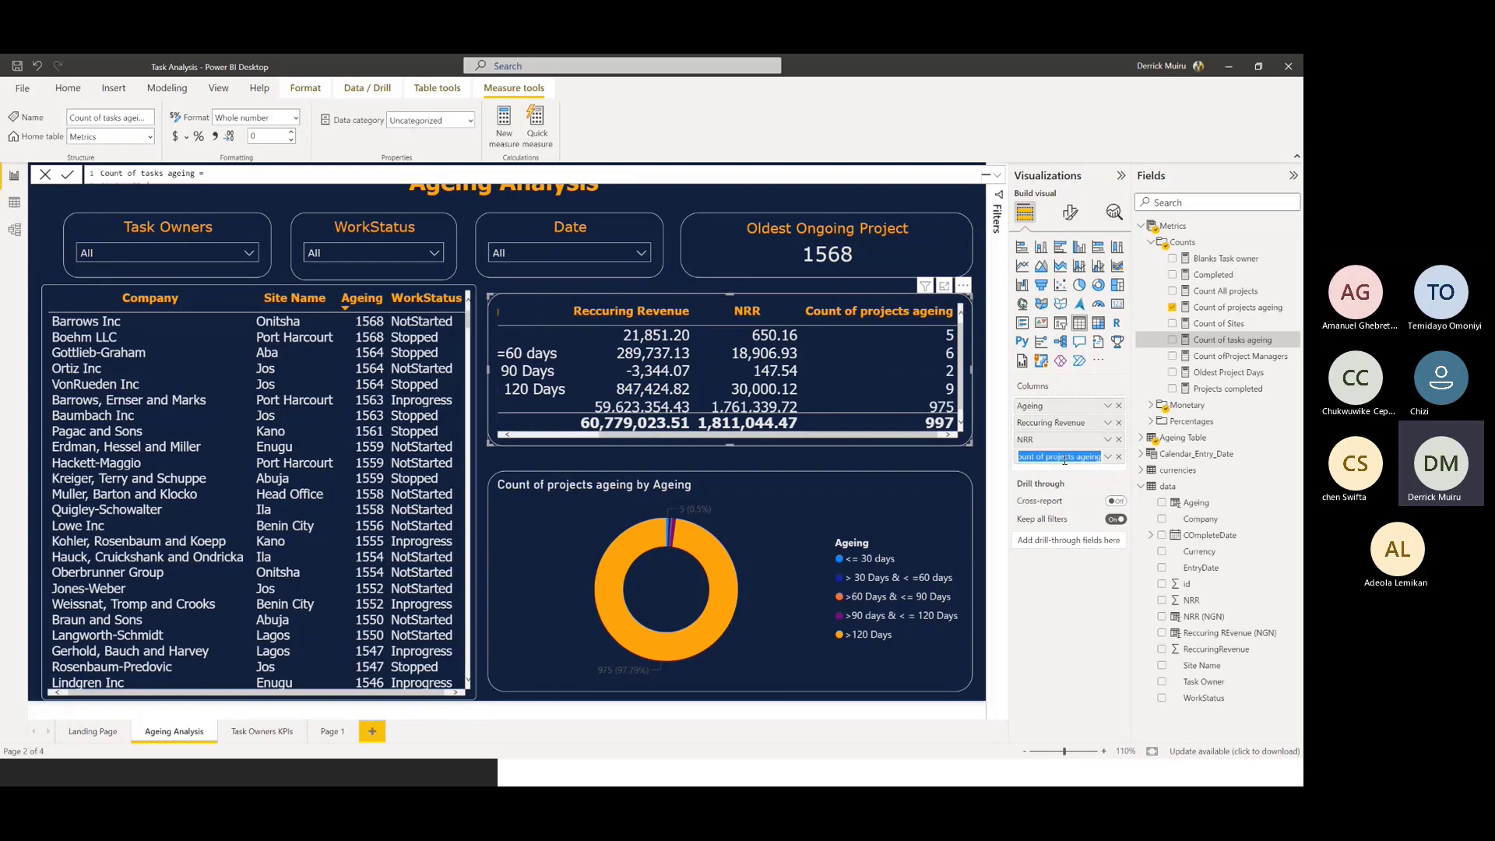
pyautogui.press('BackSpace')
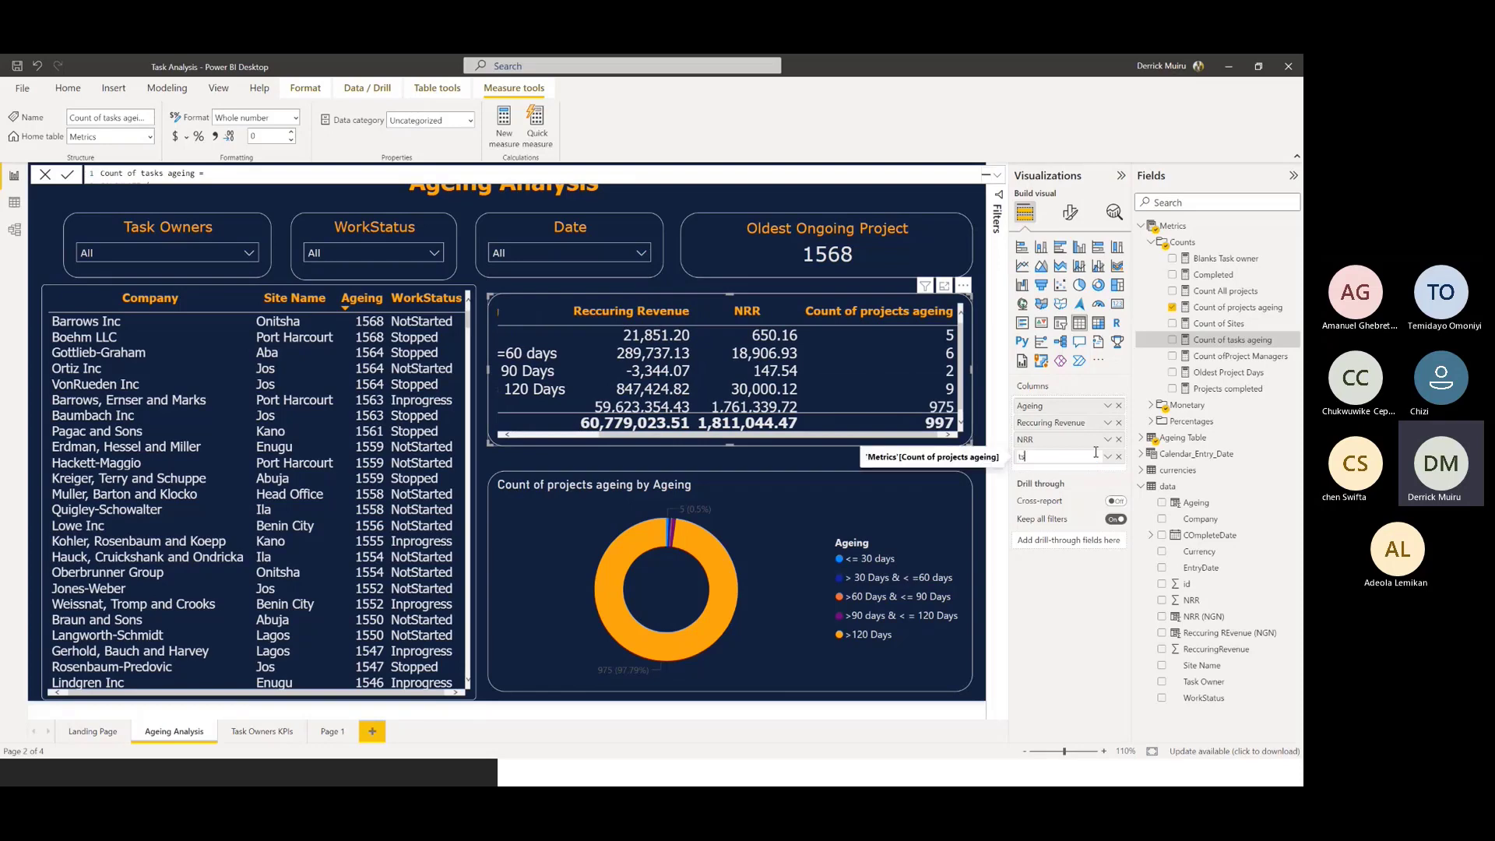
pyautogui.write('tasks')
pyautogui.press('Return')
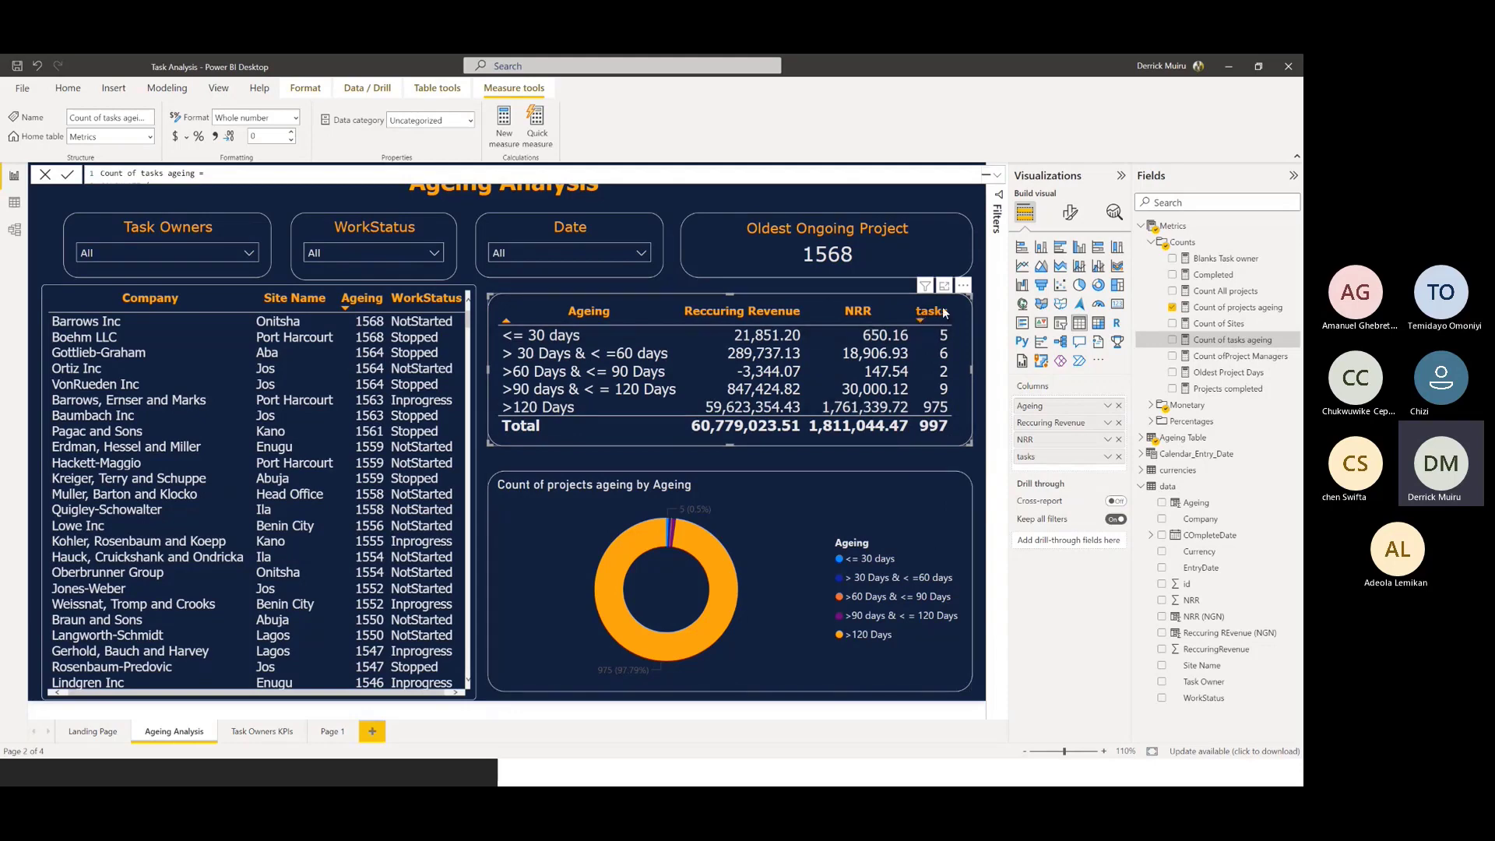
pyautogui.moveTo(1044, 456); pyautogui.dragTo(1048, 423)
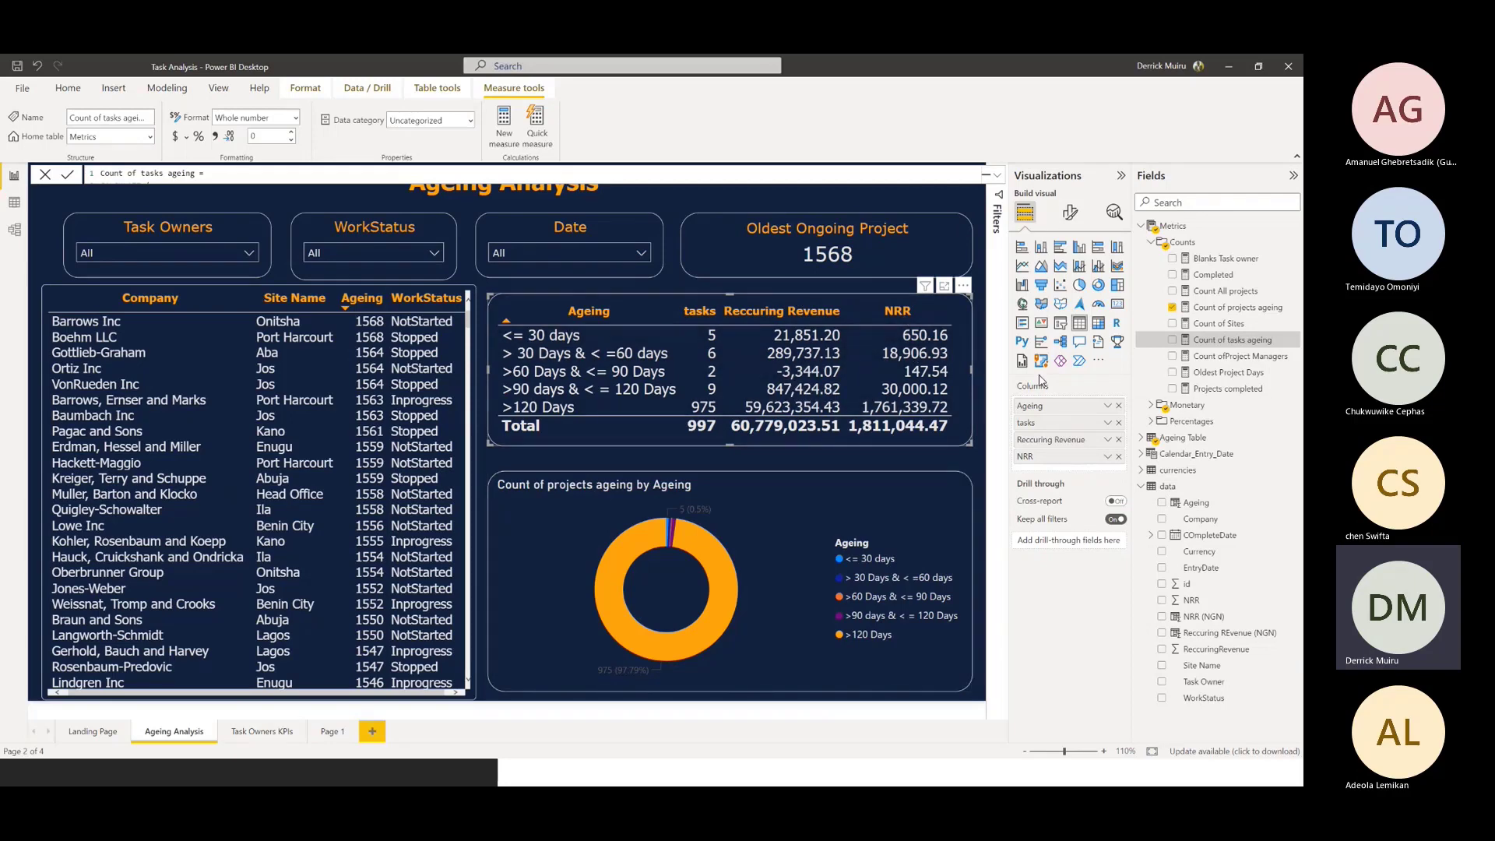
# Examine the NRR NGN ageing measure in the Monetary folder, highlighting the SUM of the NRR (NGN) column
pyautogui.click(1150, 407)
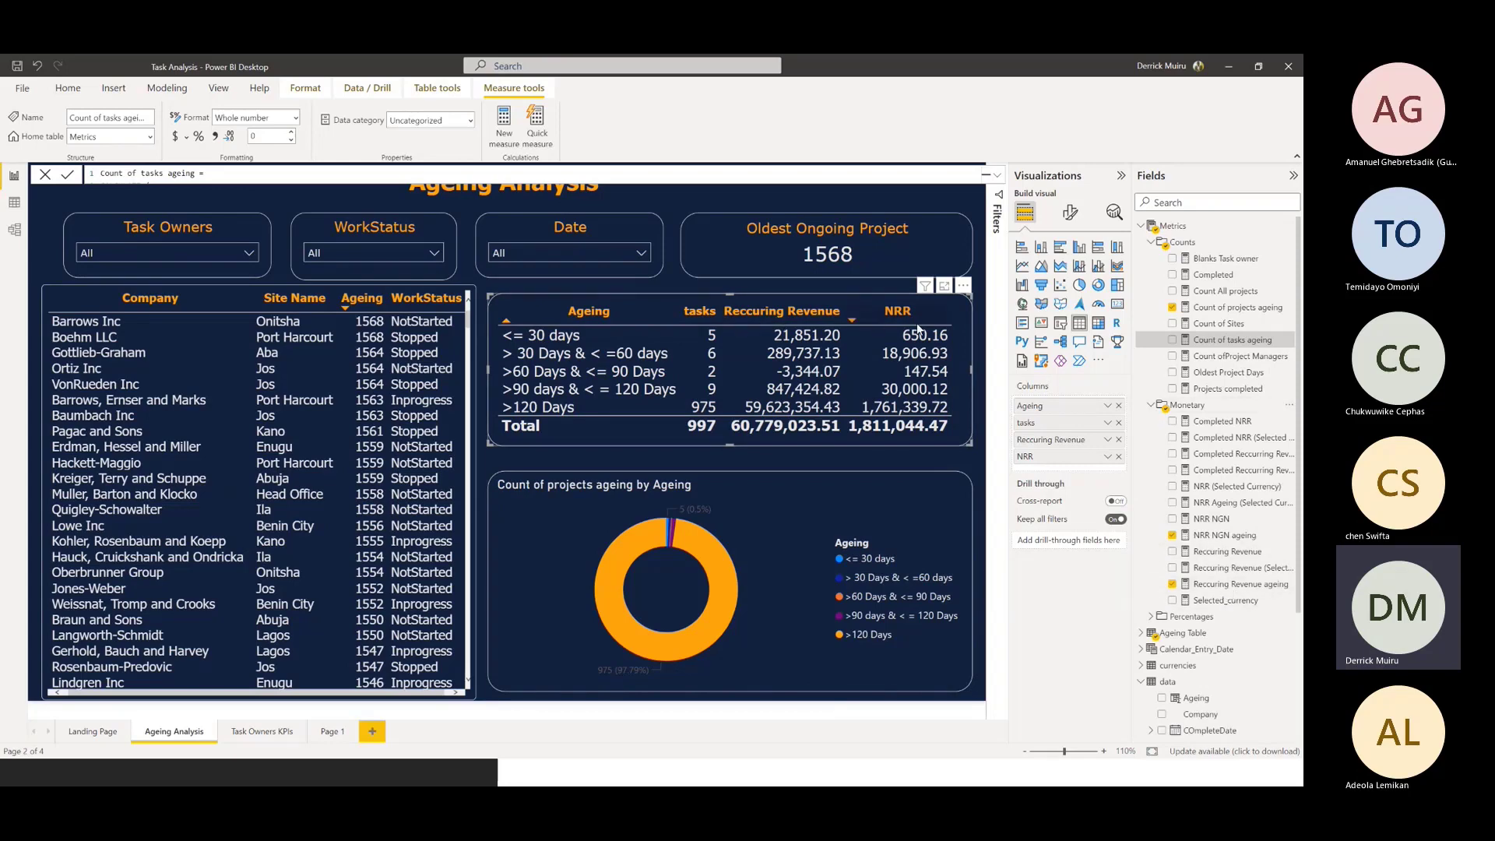
pyautogui.click(1231, 537)
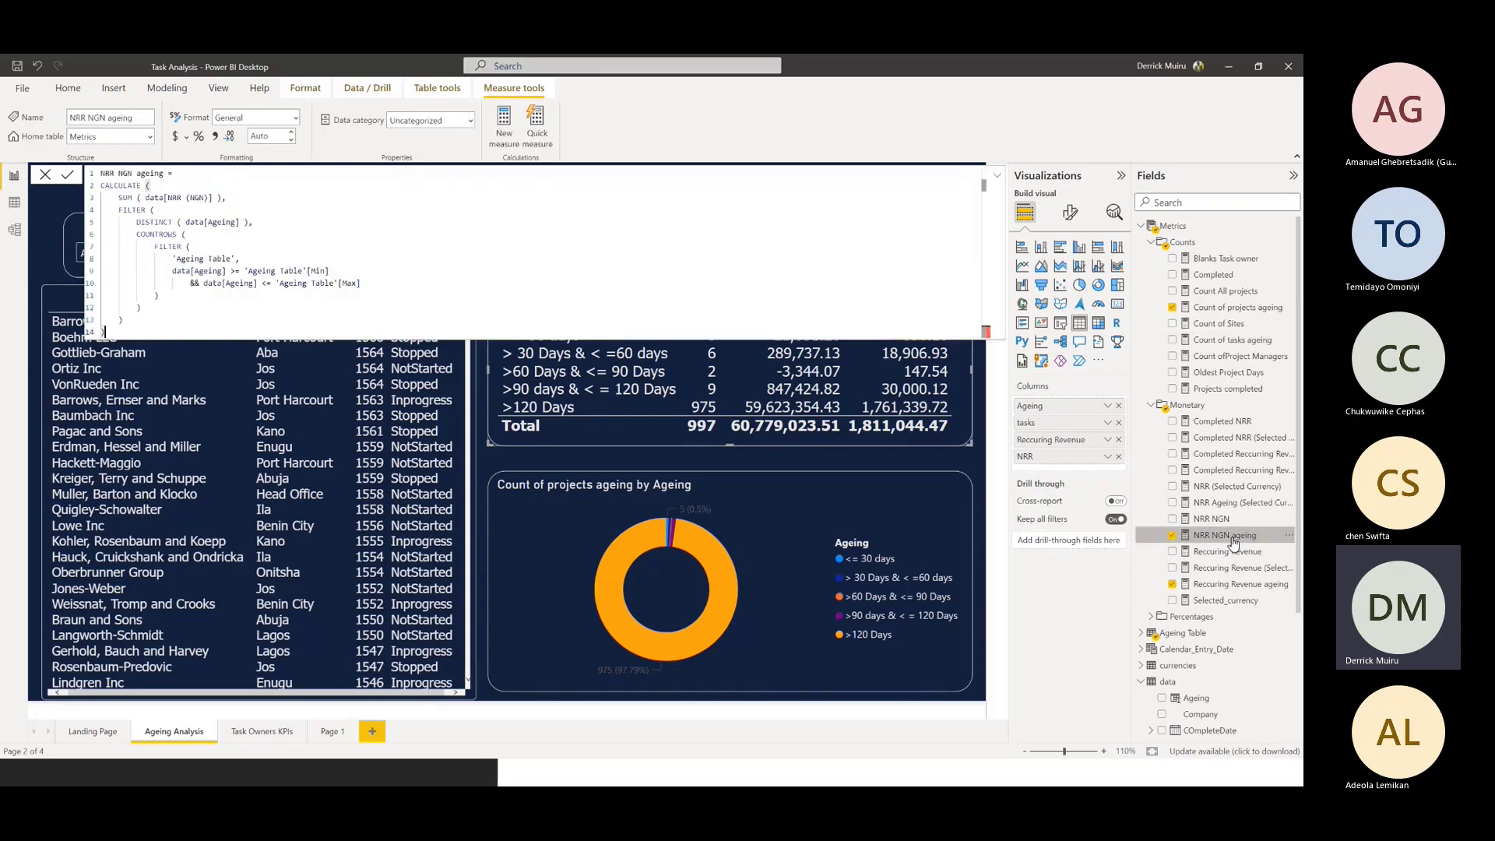
pyautogui.moveTo(119, 197); pyautogui.dragTo(222, 197)
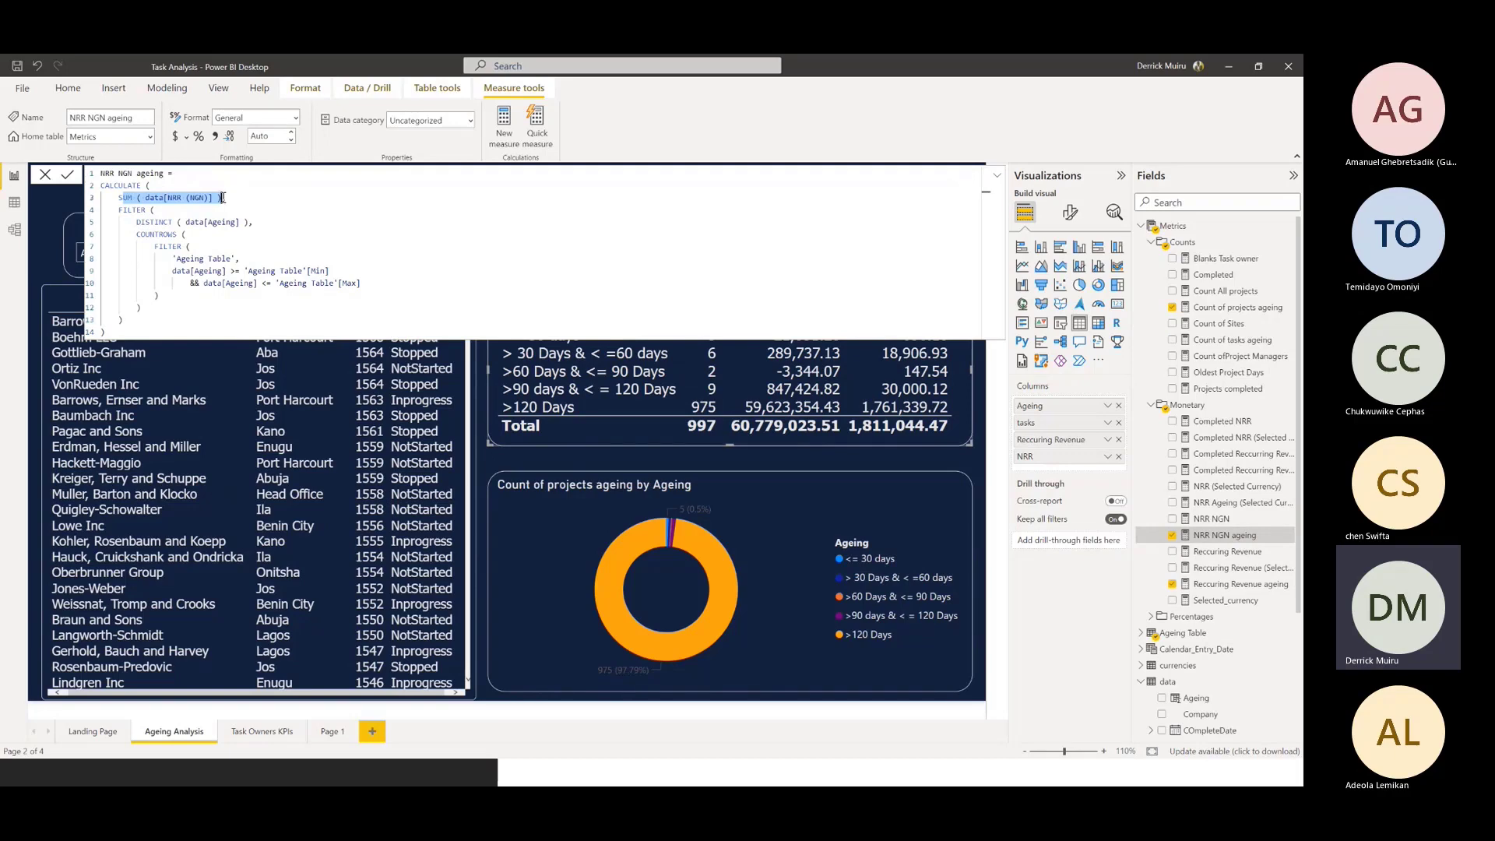
# Examine the FILTER conditions in the NRR NGN ageing measure, highlighting the Ageing Table Min comparison and the NRR (NGN) column
pyautogui.click(139, 223)
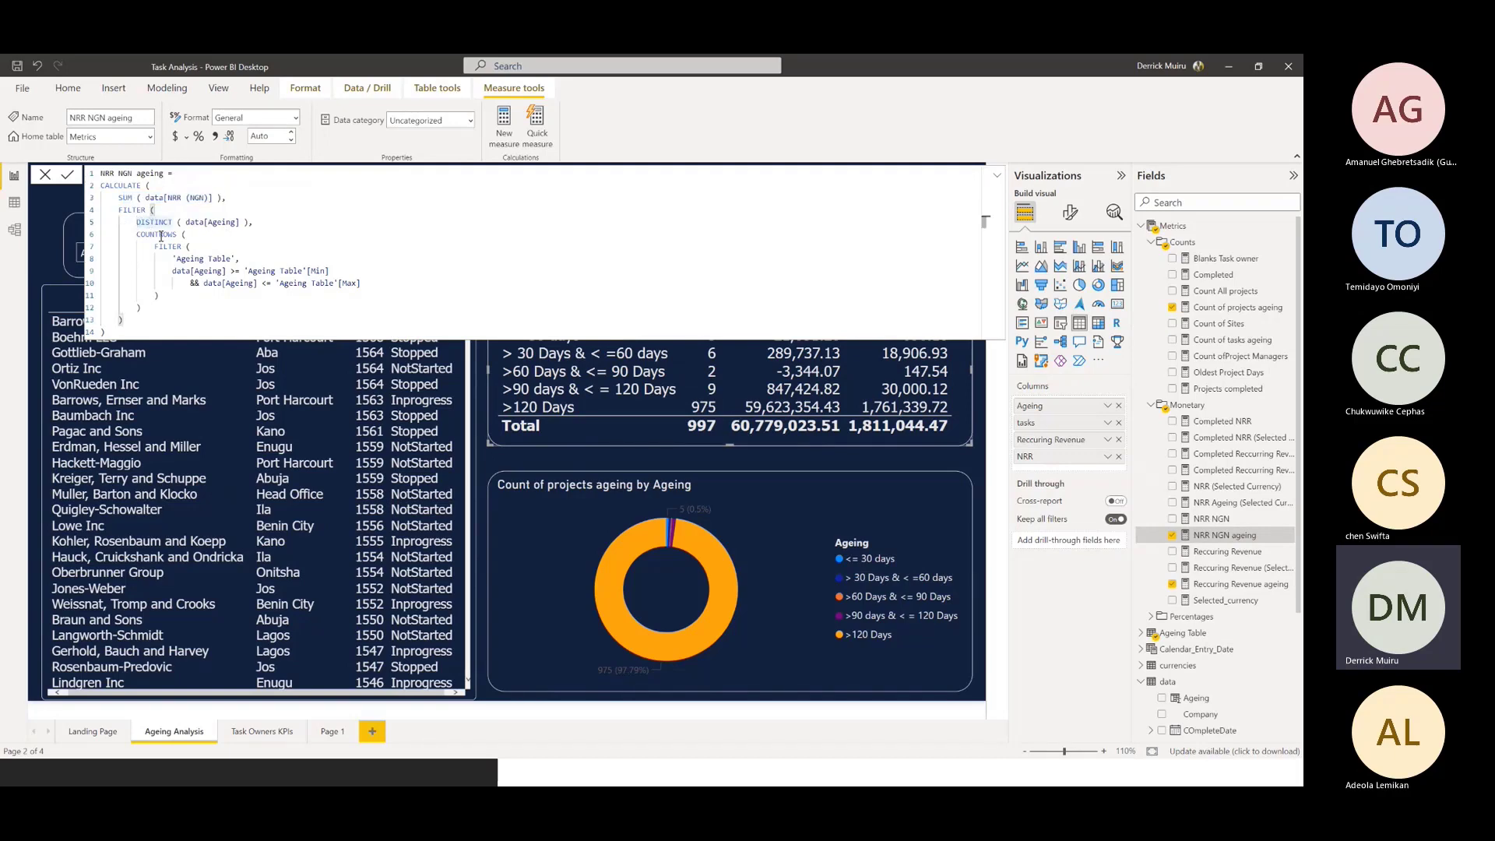
pyautogui.moveTo(146, 246); pyautogui.dragTo(265, 256)
pyautogui.moveTo(169, 272); pyautogui.dragTo(330, 273)
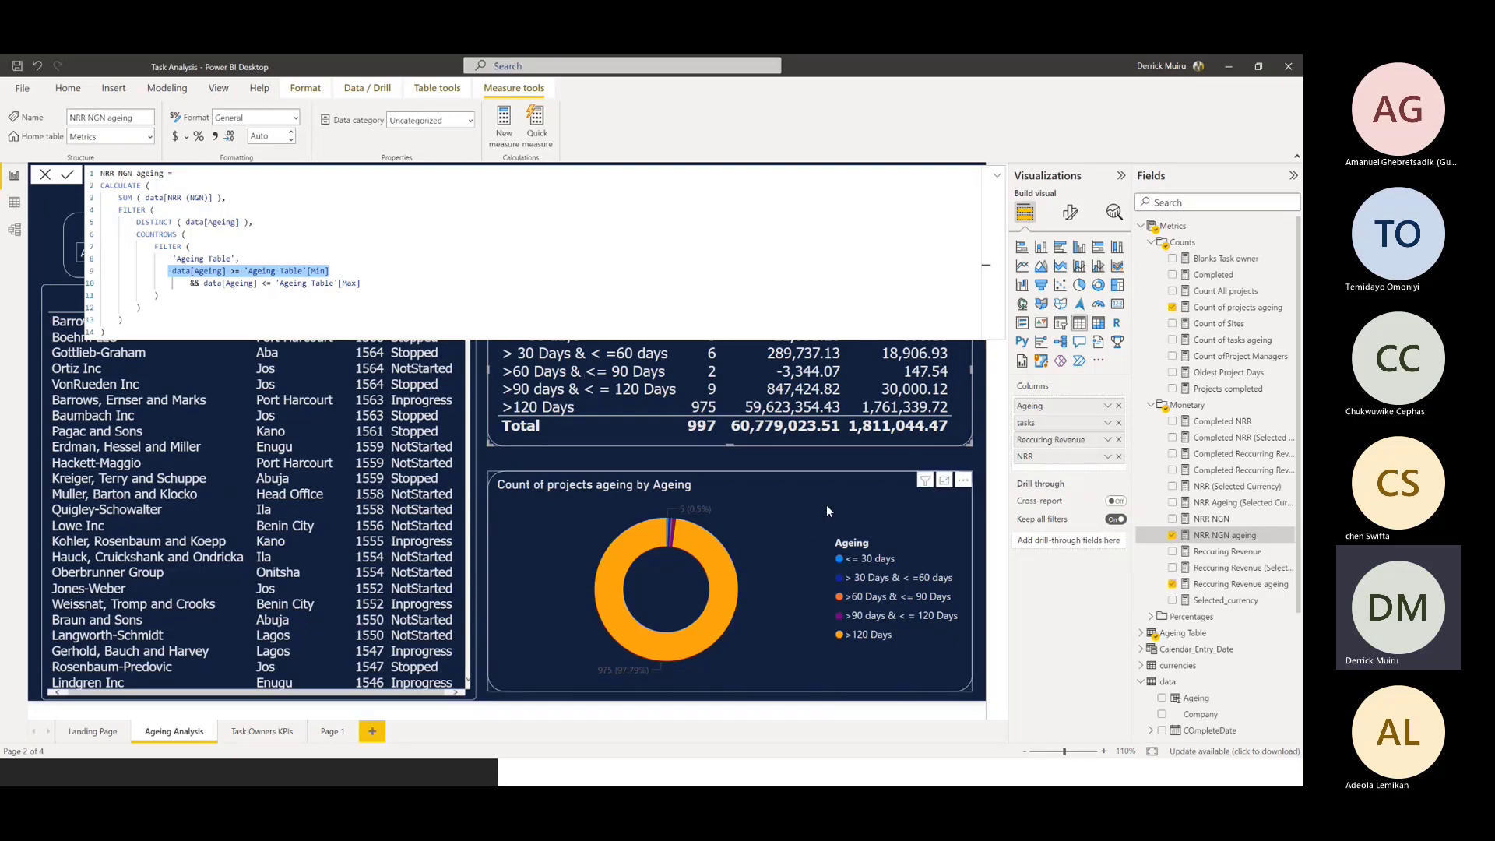
pyautogui.moveTo(213, 197); pyautogui.dragTo(146, 197)
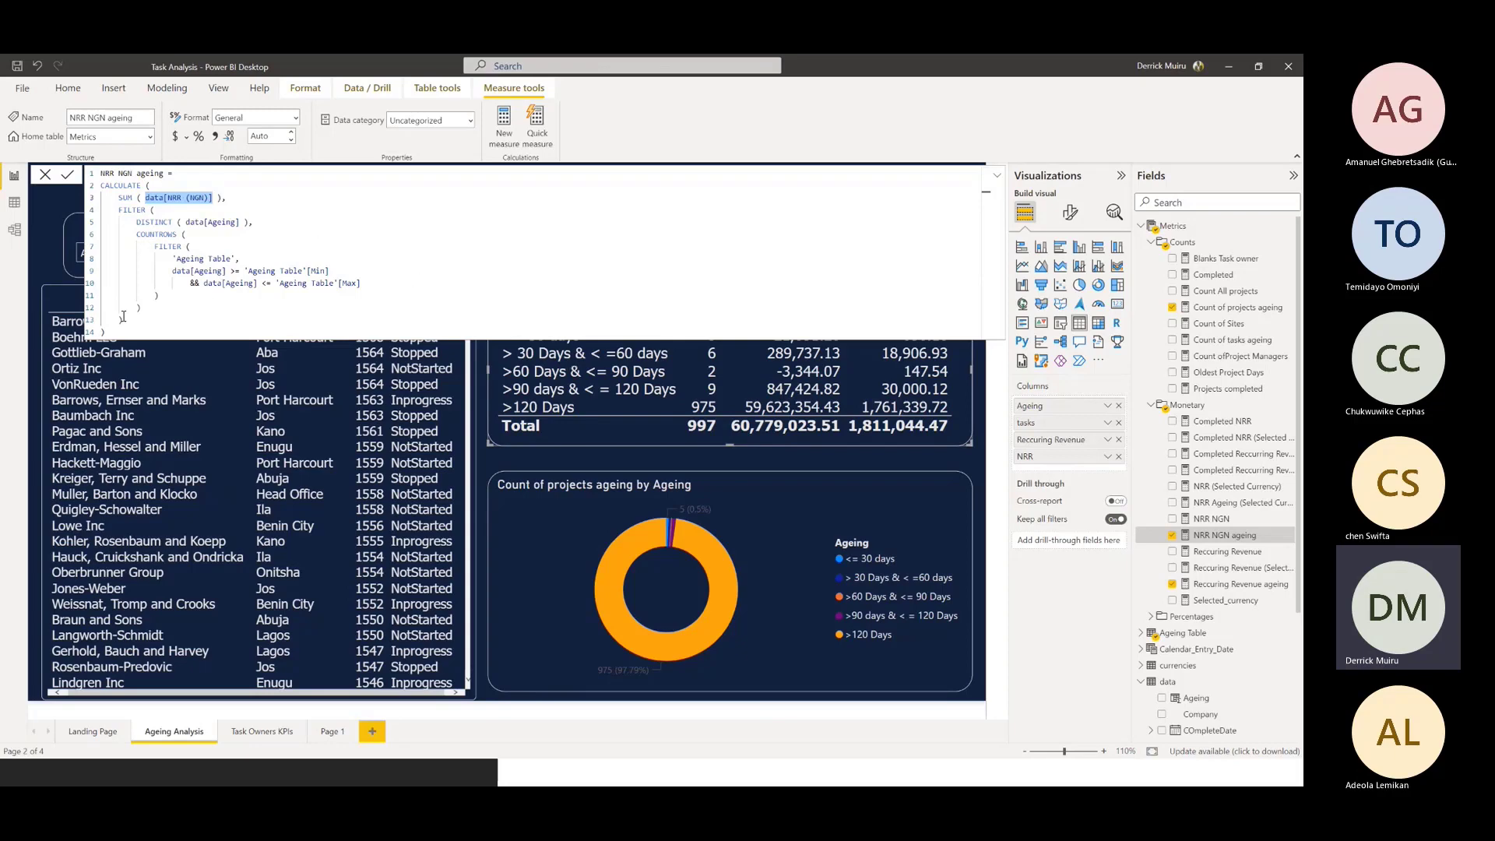
pyautogui.click(998, 176)
pyautogui.click(1000, 179)
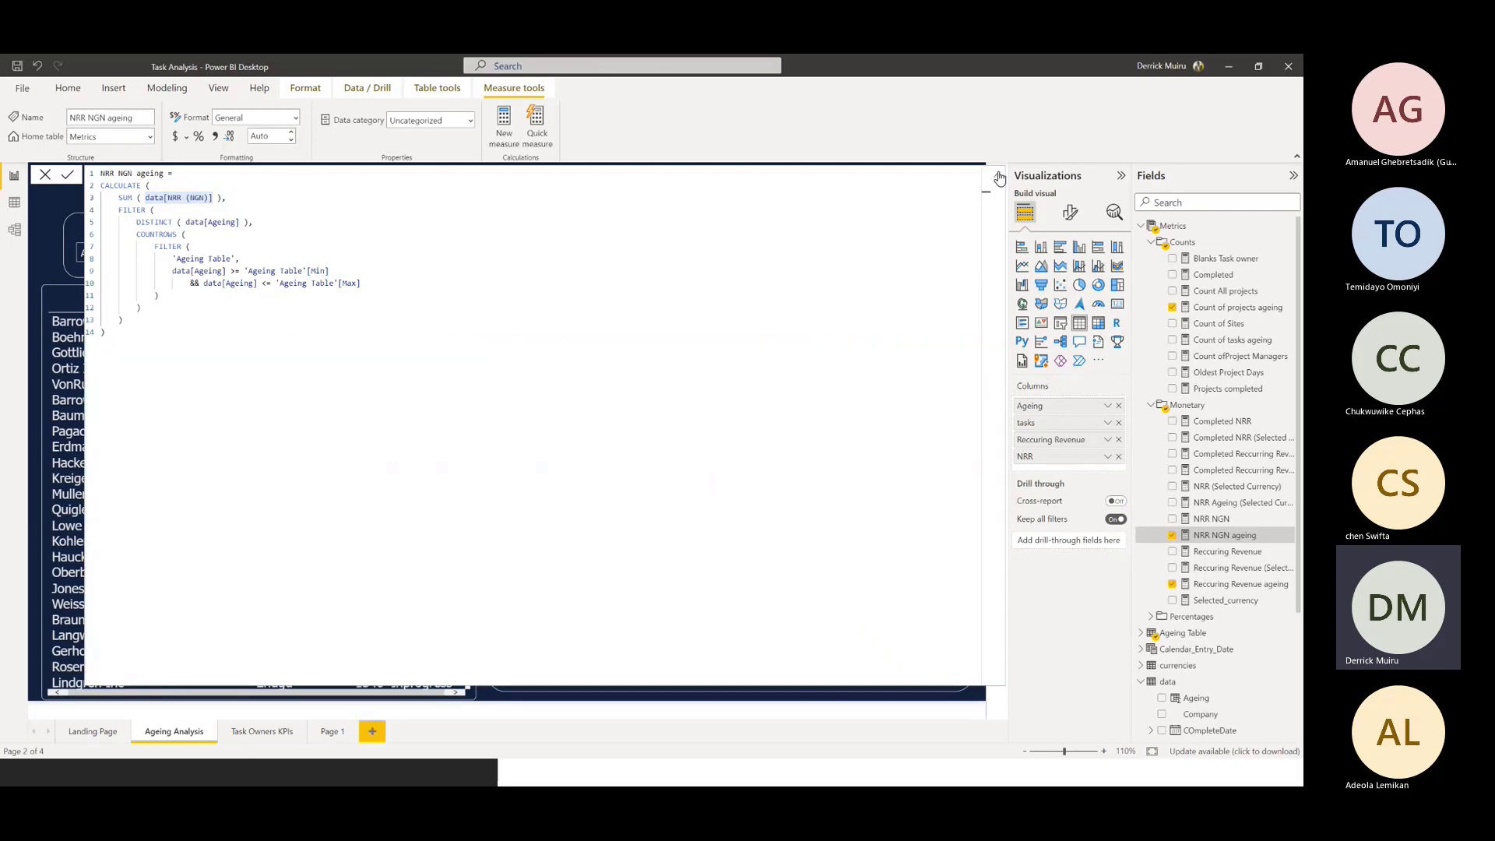
pyautogui.click(999, 179)
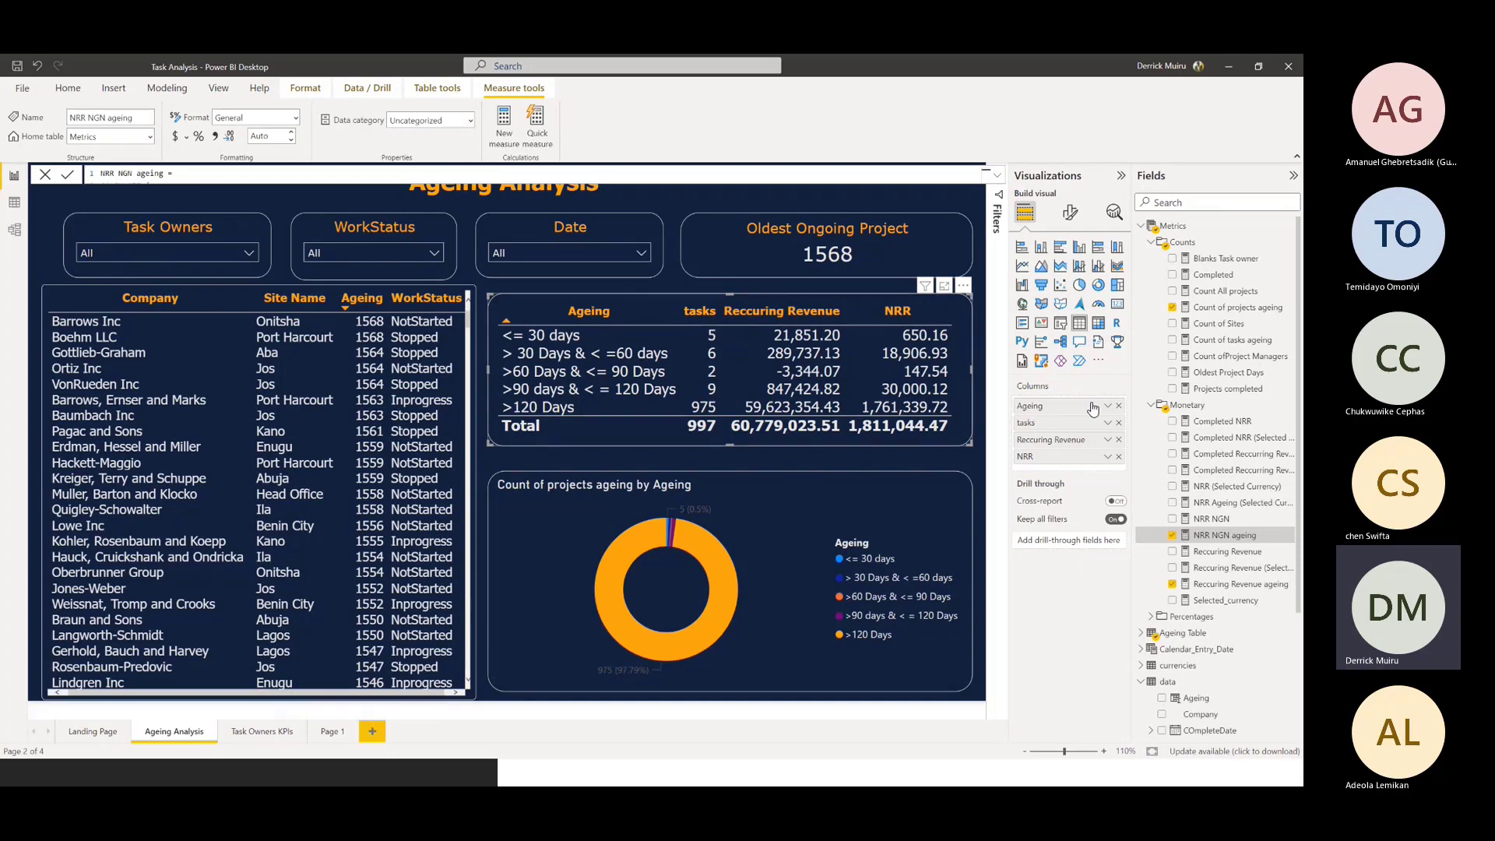
# Review the SWITCH formula of the NRR Ageing (Selected Currency) measure and close it without editing
pyautogui.click(1221, 502)
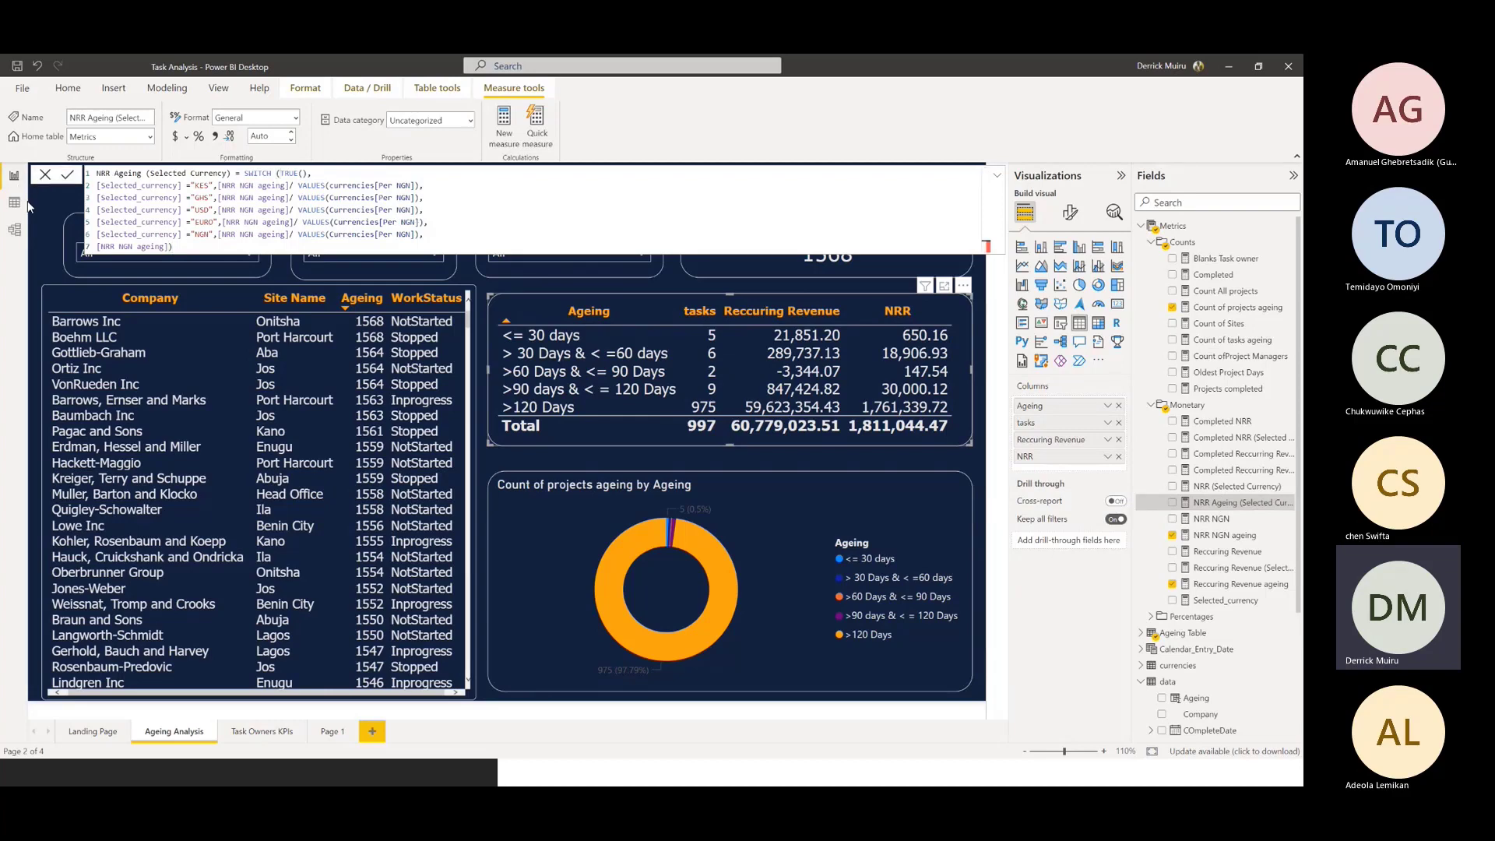
pyautogui.click(45, 176)
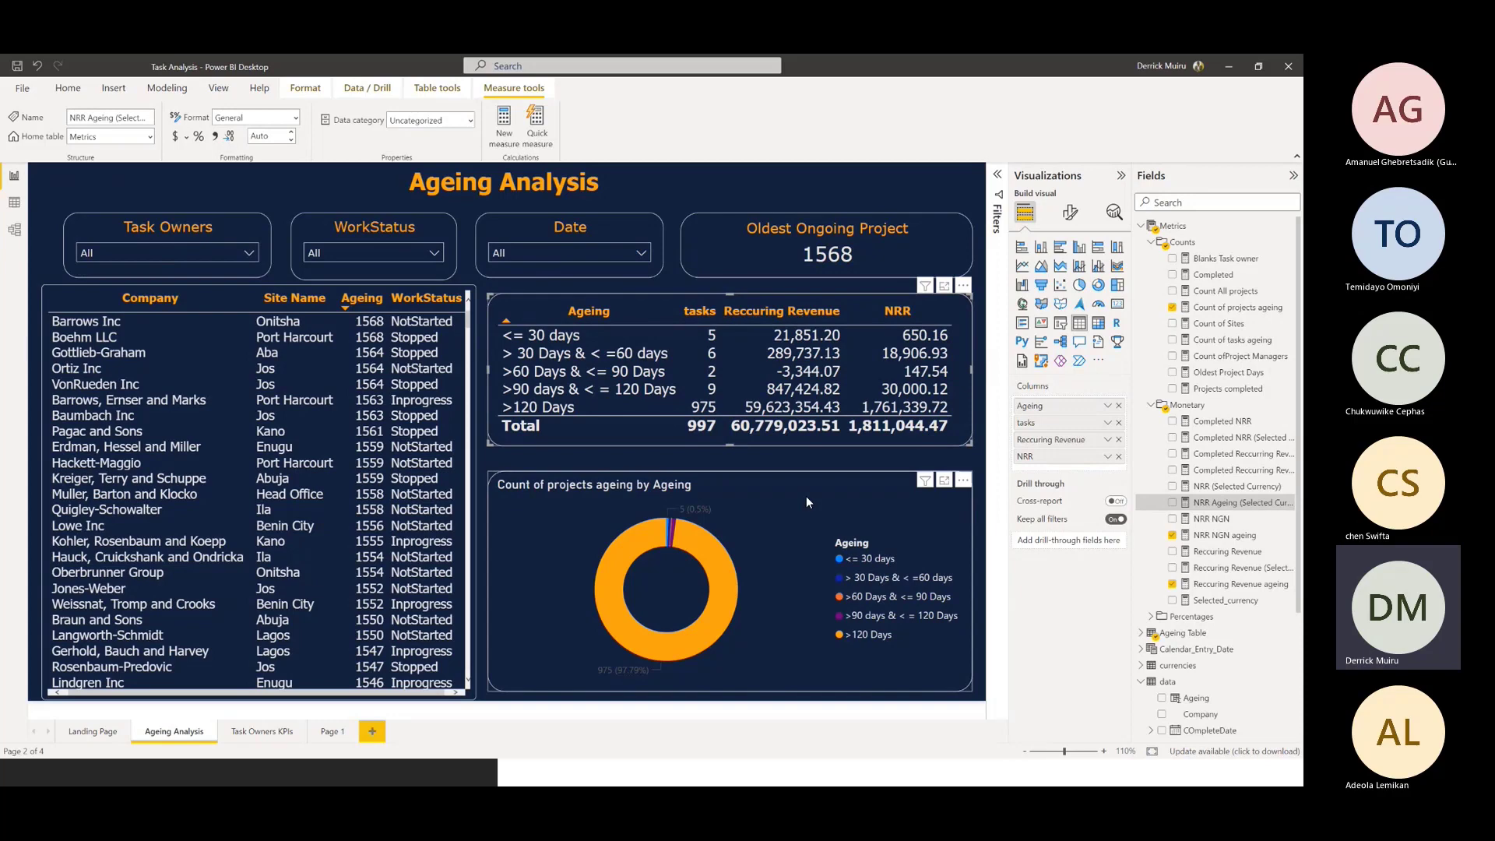
# Examine the Oldest Project Days measure behind the Oldest Ongoing Project card, highlighting DATEDIFF, the MIN EntryDate expression and the WorkStatus filters
pyautogui.click(767, 243)
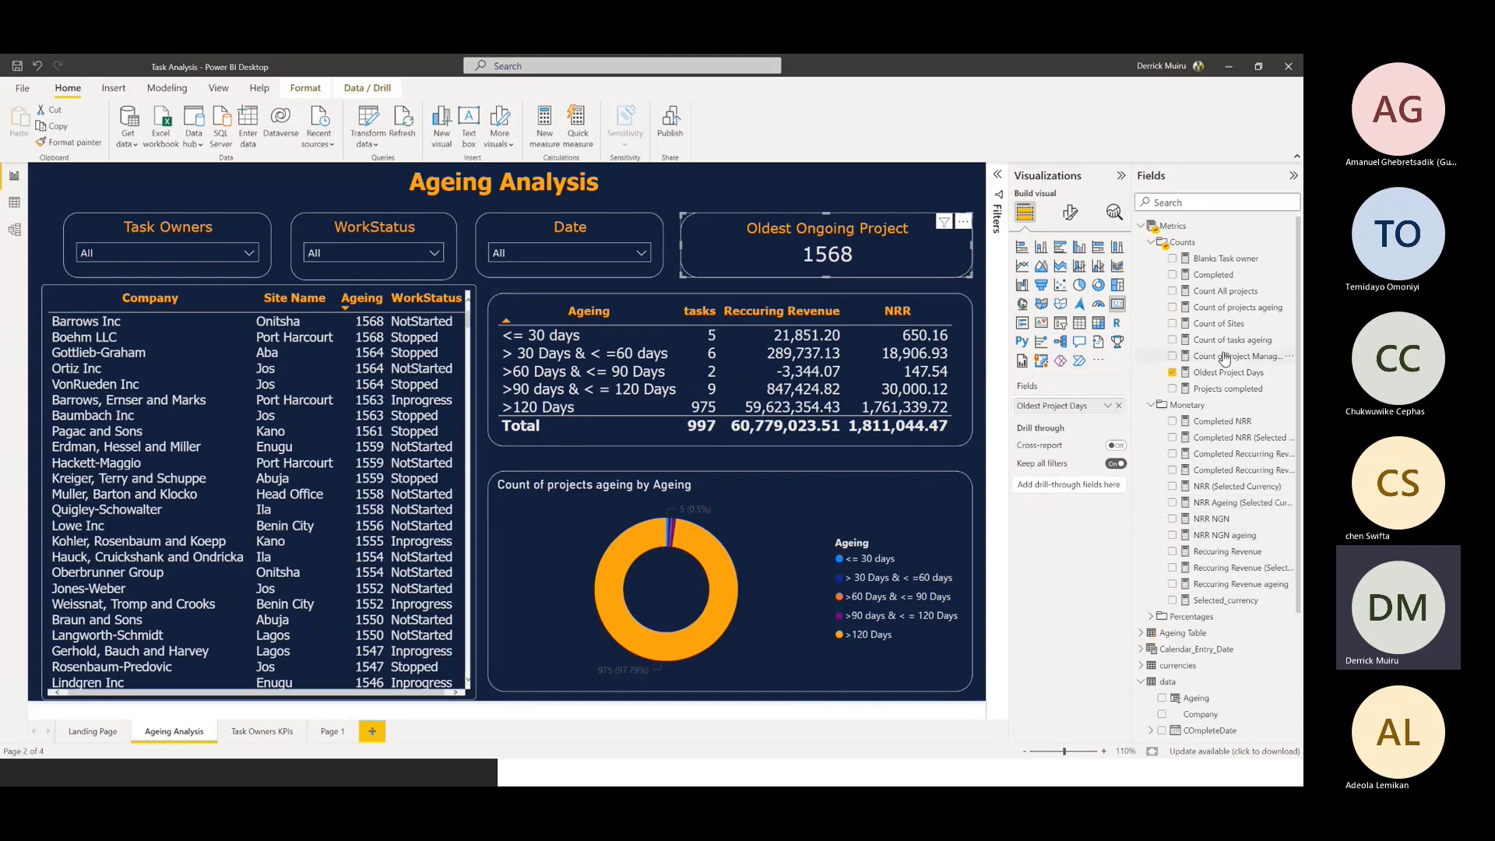
pyautogui.click(1230, 377)
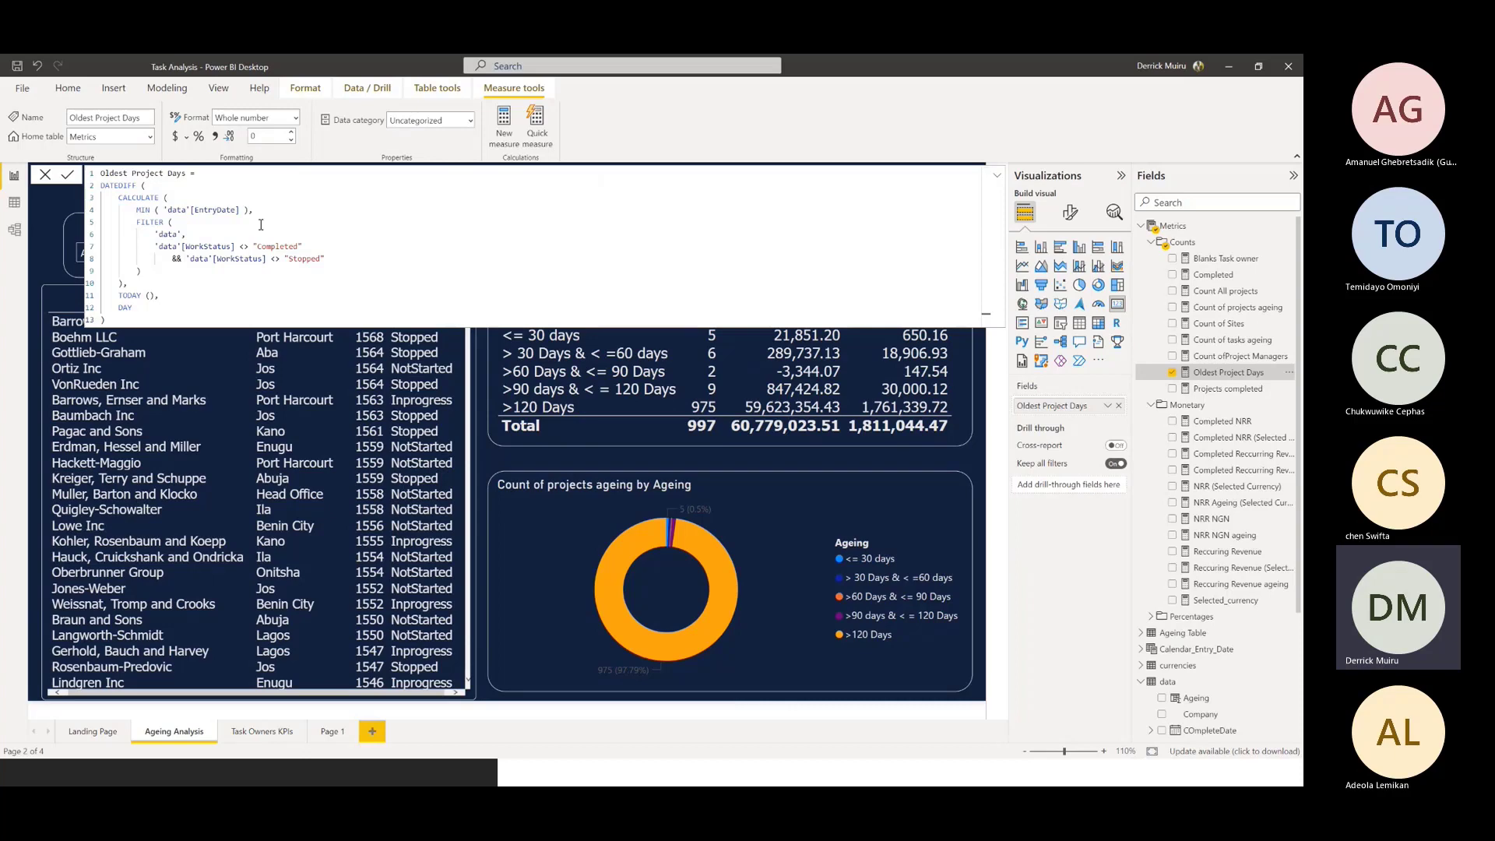
pyautogui.click(119, 186)
pyautogui.doubleClick(119, 186)
pyautogui.moveTo(128, 210); pyautogui.dragTo(245, 210)
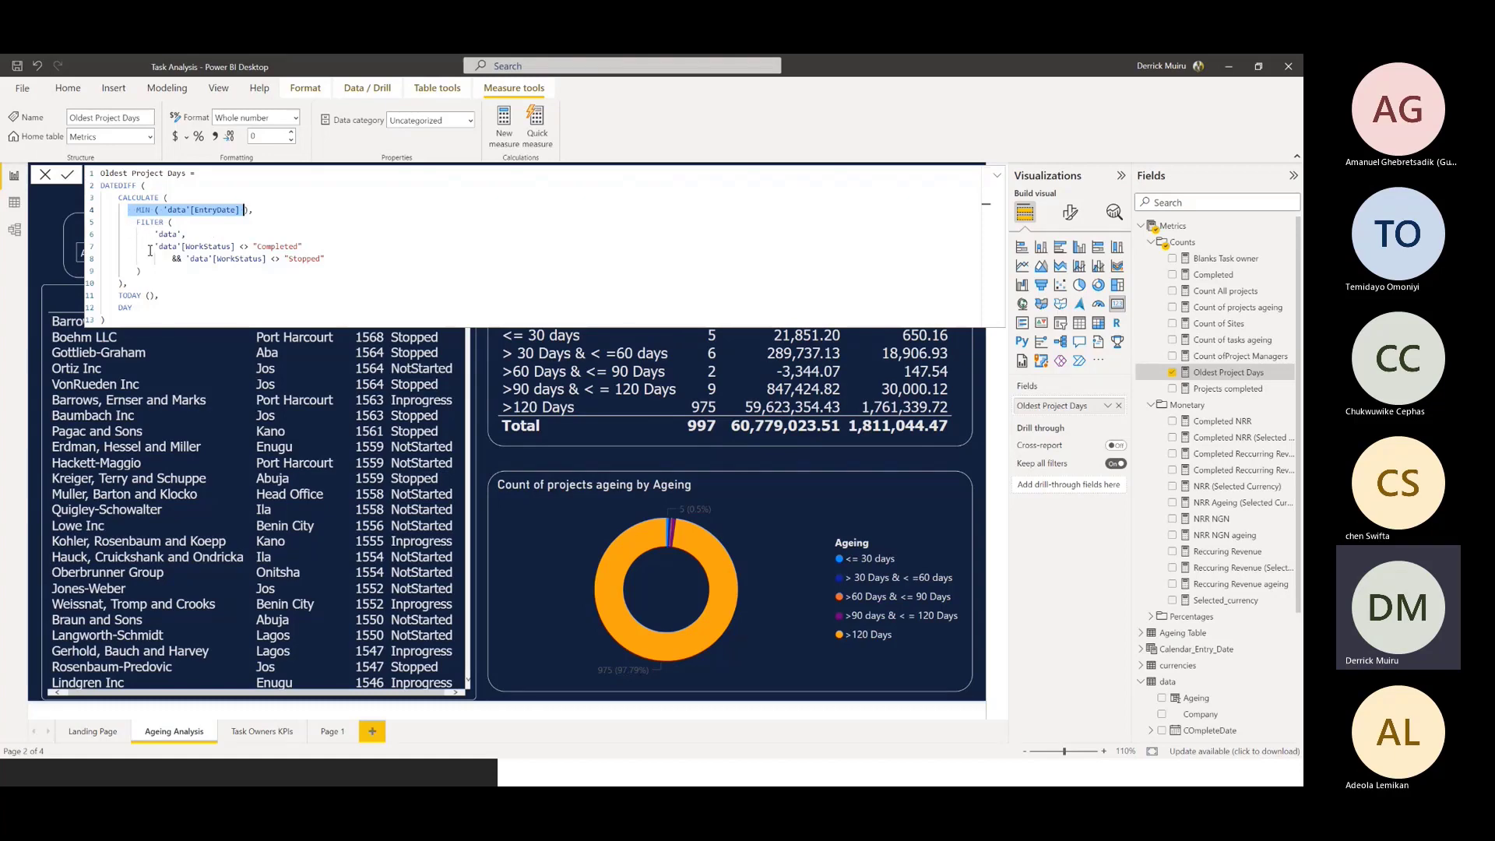
pyautogui.moveTo(154, 246); pyautogui.dragTo(327, 259)
pyautogui.click(290, 236)
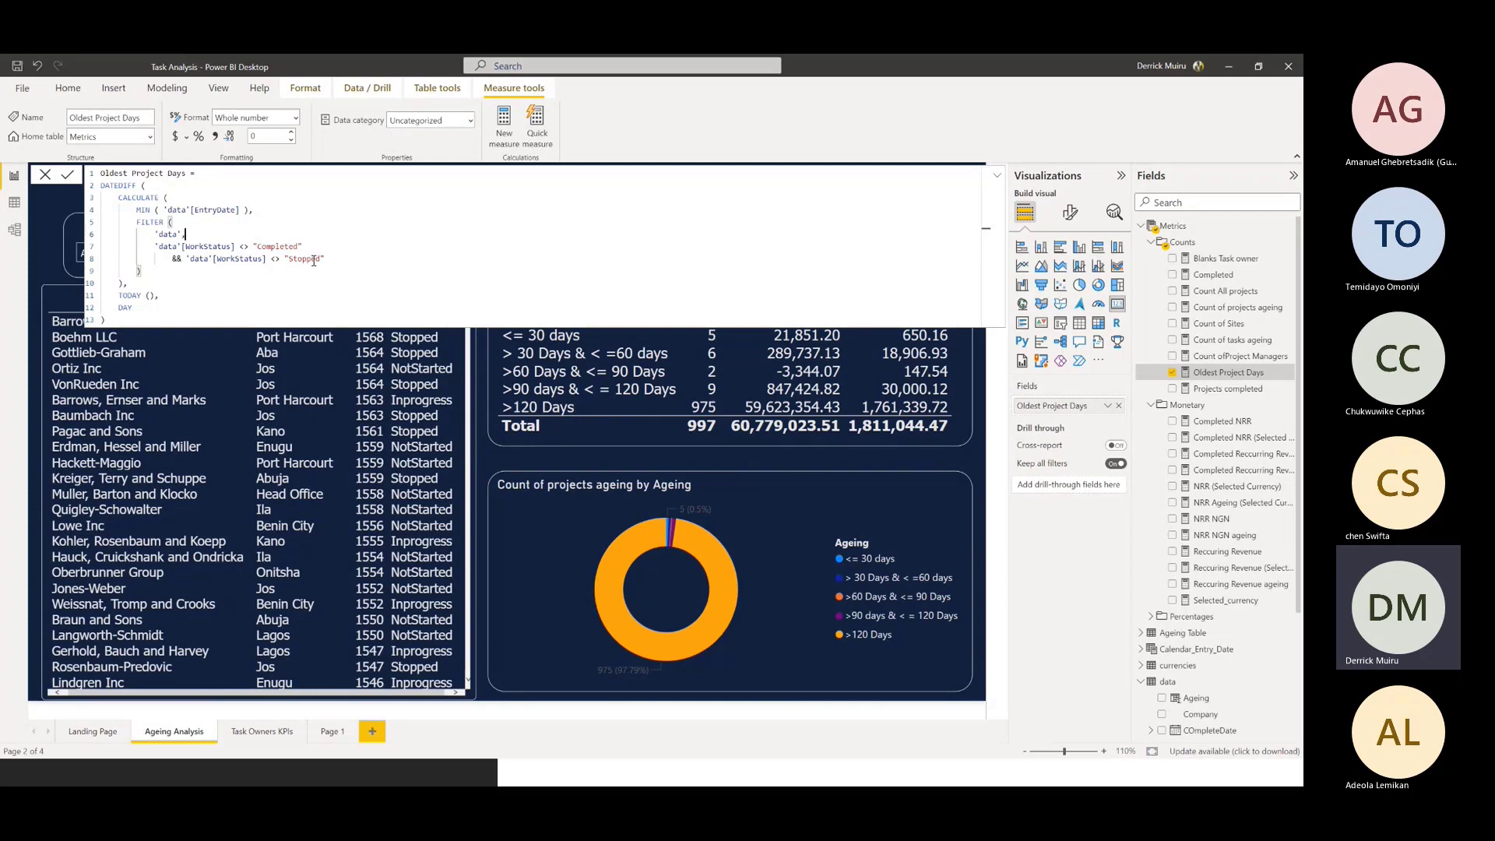
# Review how Oldest Project Days compares the minimum EntryDate with TODAY in DAY units, and collapse the formula
pyautogui.moveTo(148, 292); pyautogui.dragTo(119, 295)
pyautogui.moveTo(136, 186); pyautogui.dragTo(100, 185)
pyautogui.click(250, 210)
pyautogui.write(',')
pyautogui.moveTo(245, 210); pyautogui.dragTo(136, 210)
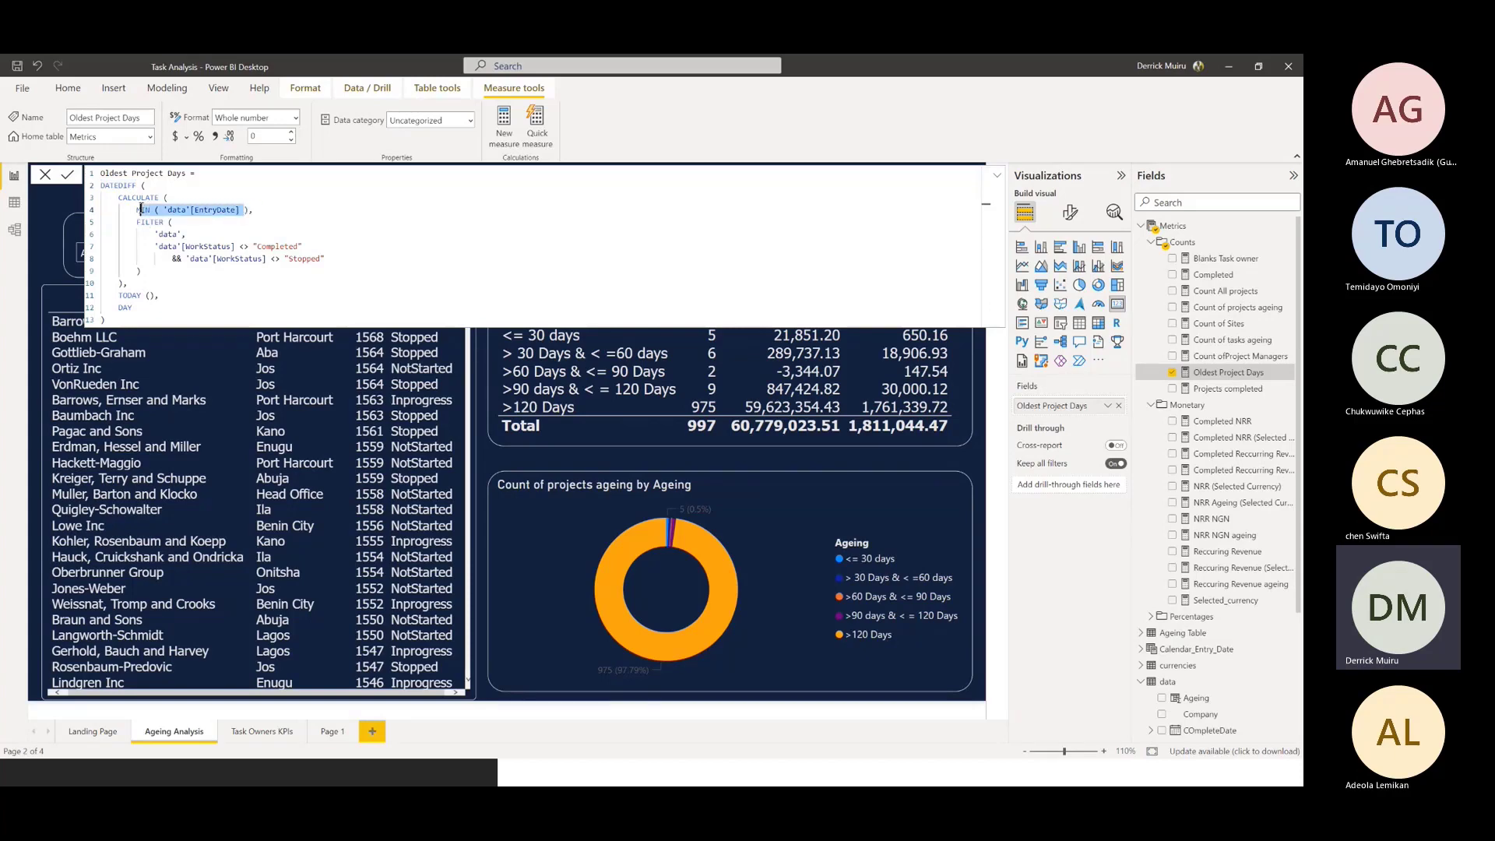
pyautogui.moveTo(131, 308); pyautogui.dragTo(114, 307)
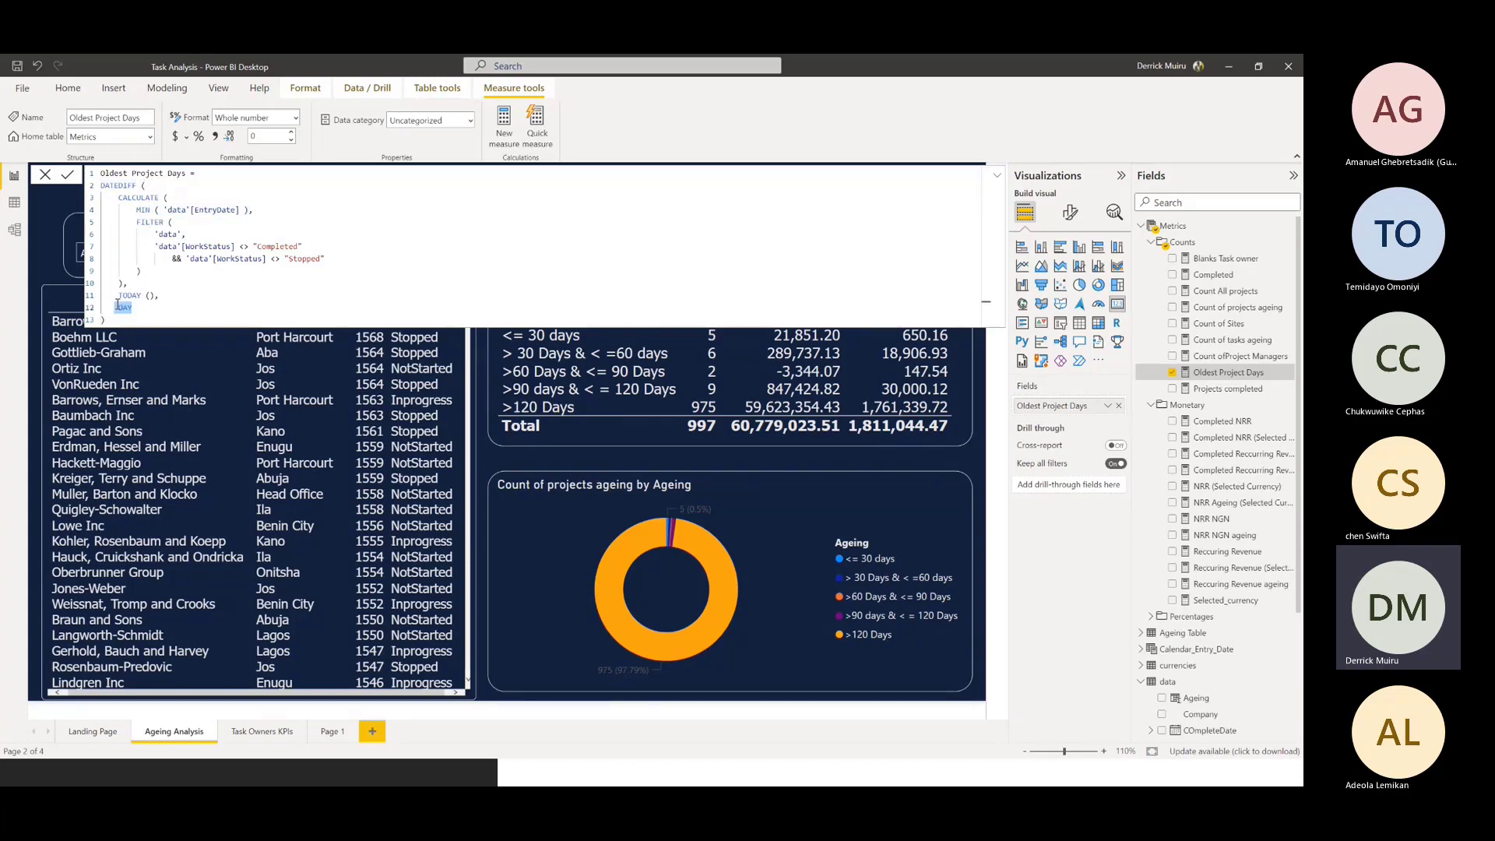
pyautogui.click(146, 310)
pyautogui.click(997, 177)
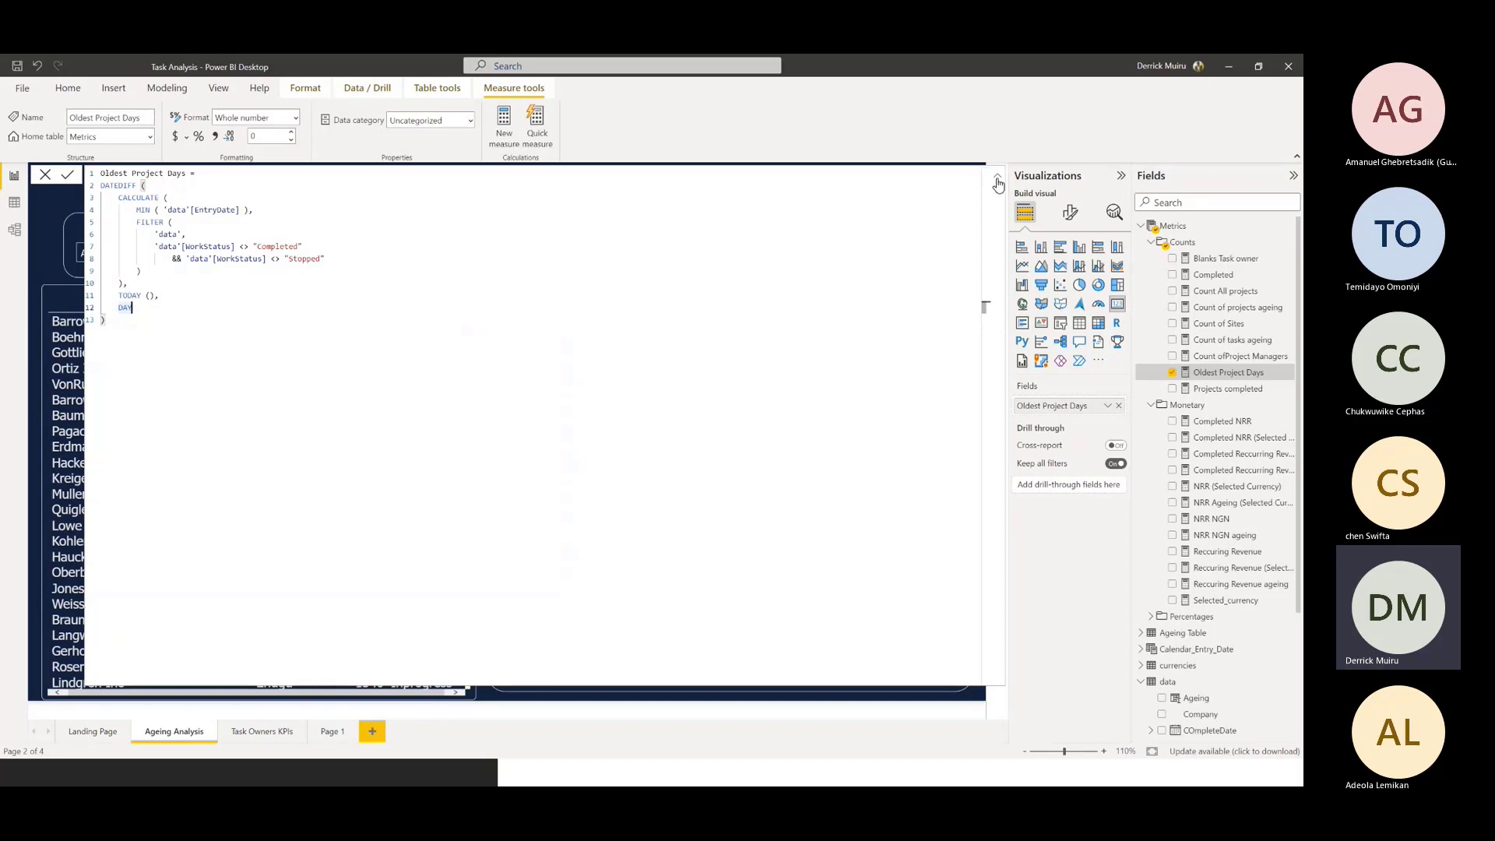
pyautogui.click(998, 183)
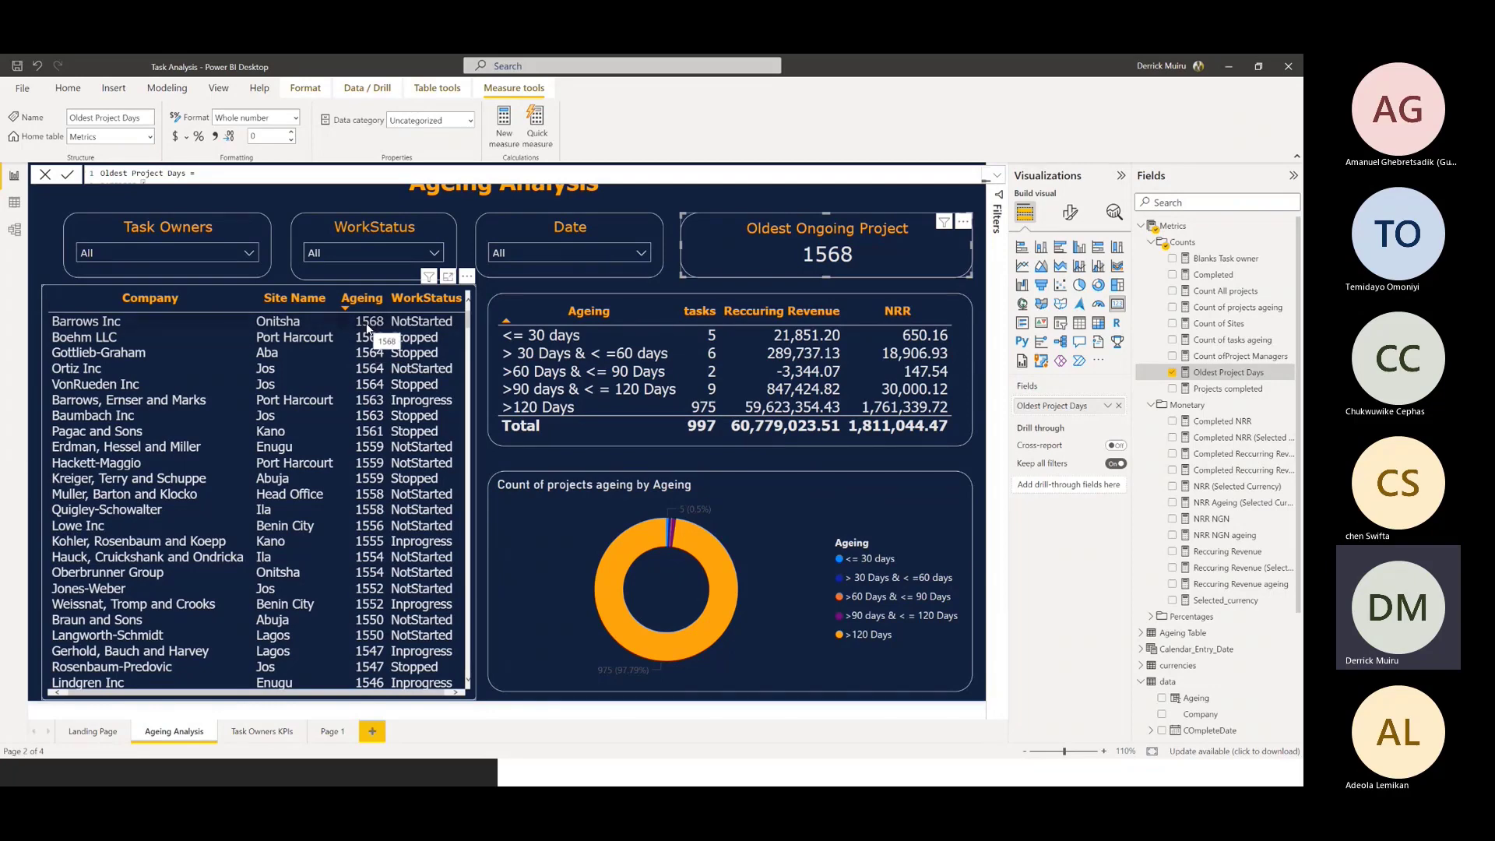
# Inspect the Count of projects ageing measure used by the donut chart and collapse its formula
pyautogui.click(829, 526)
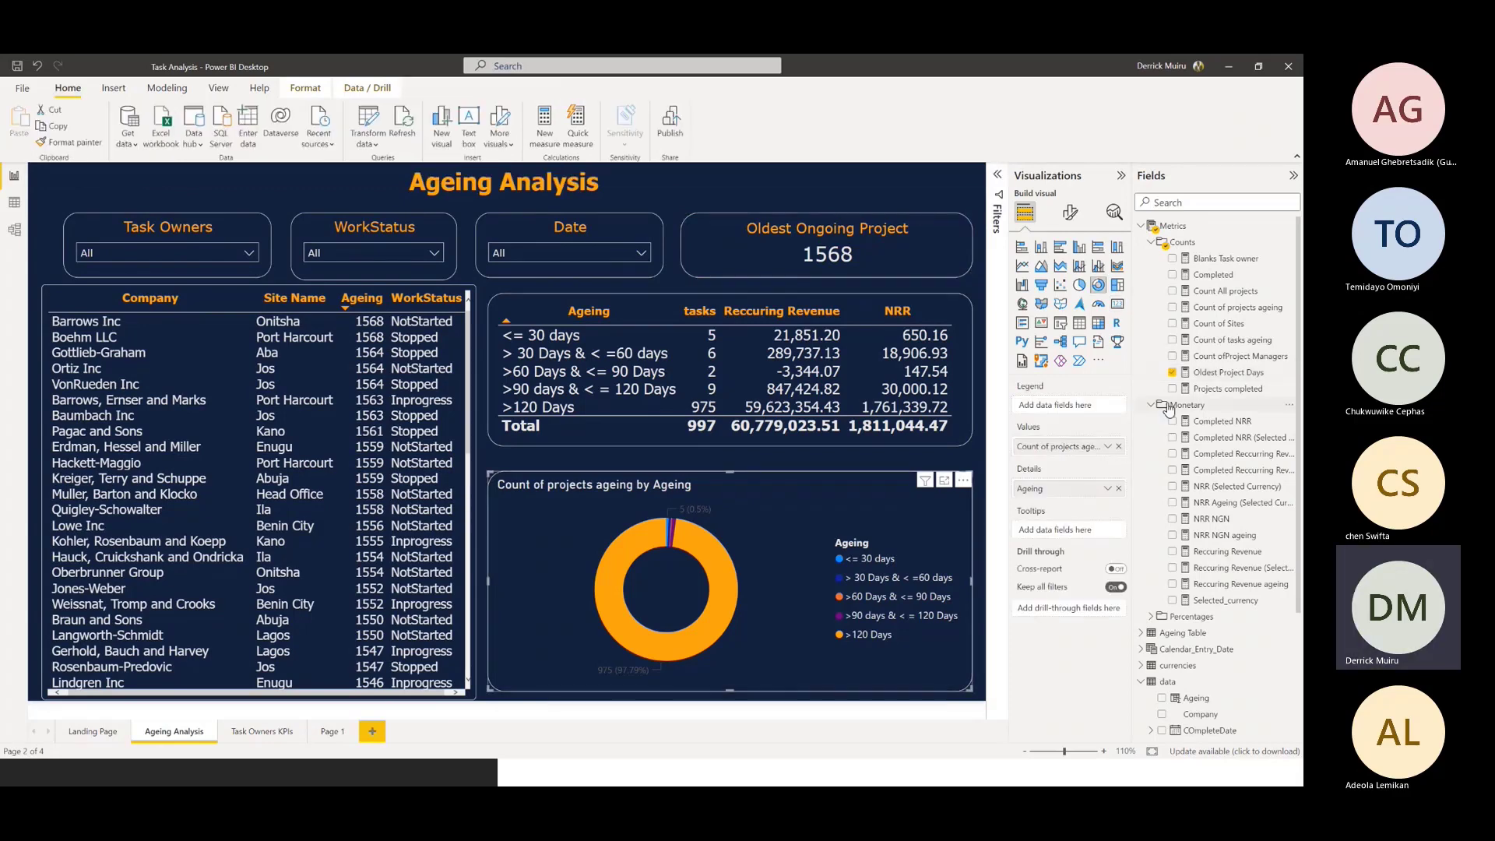
pyautogui.click(1231, 307)
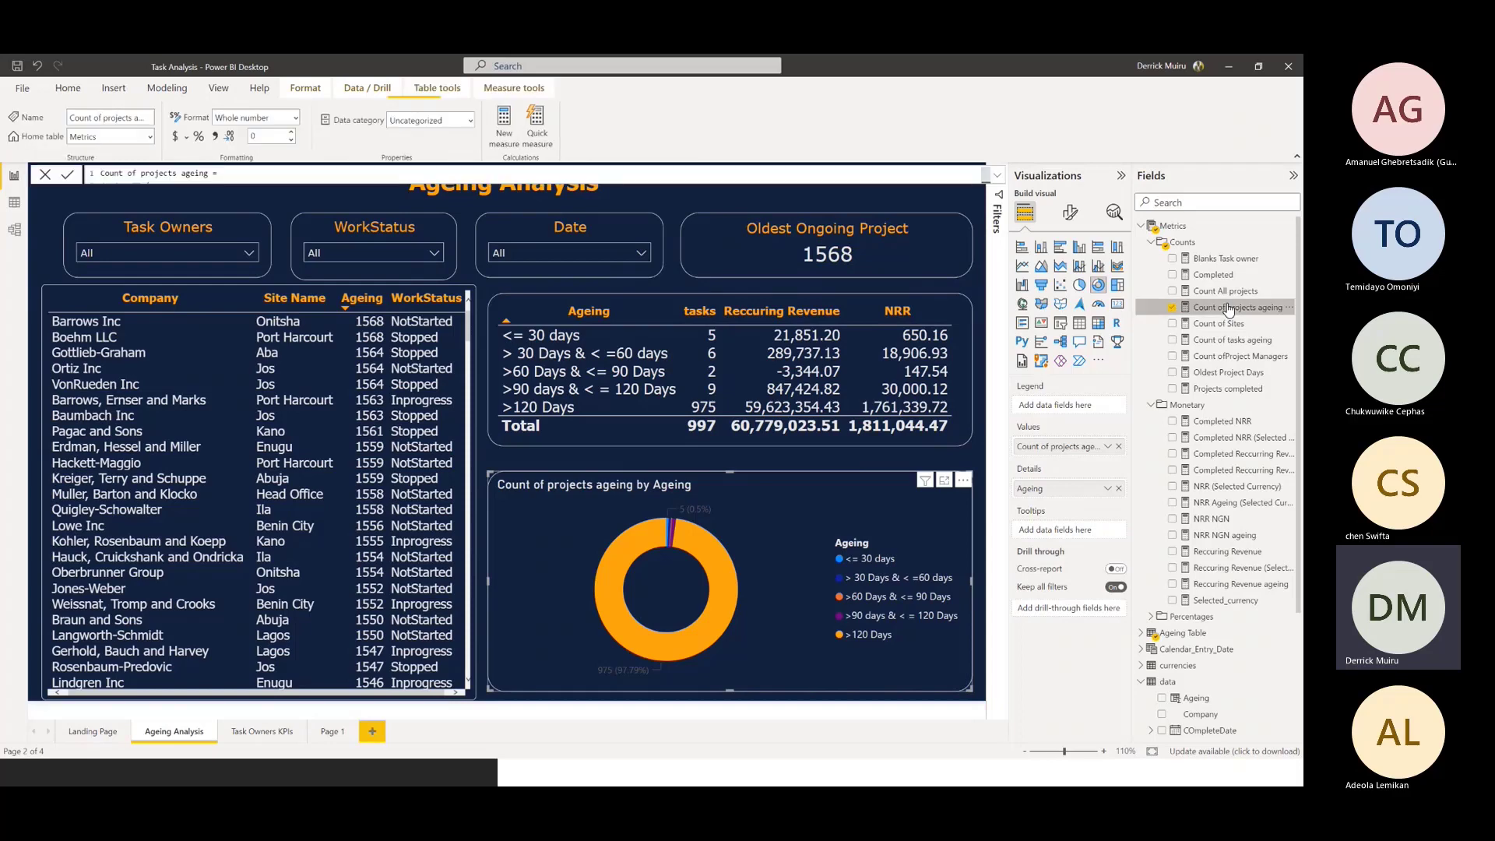
pyautogui.click(998, 176)
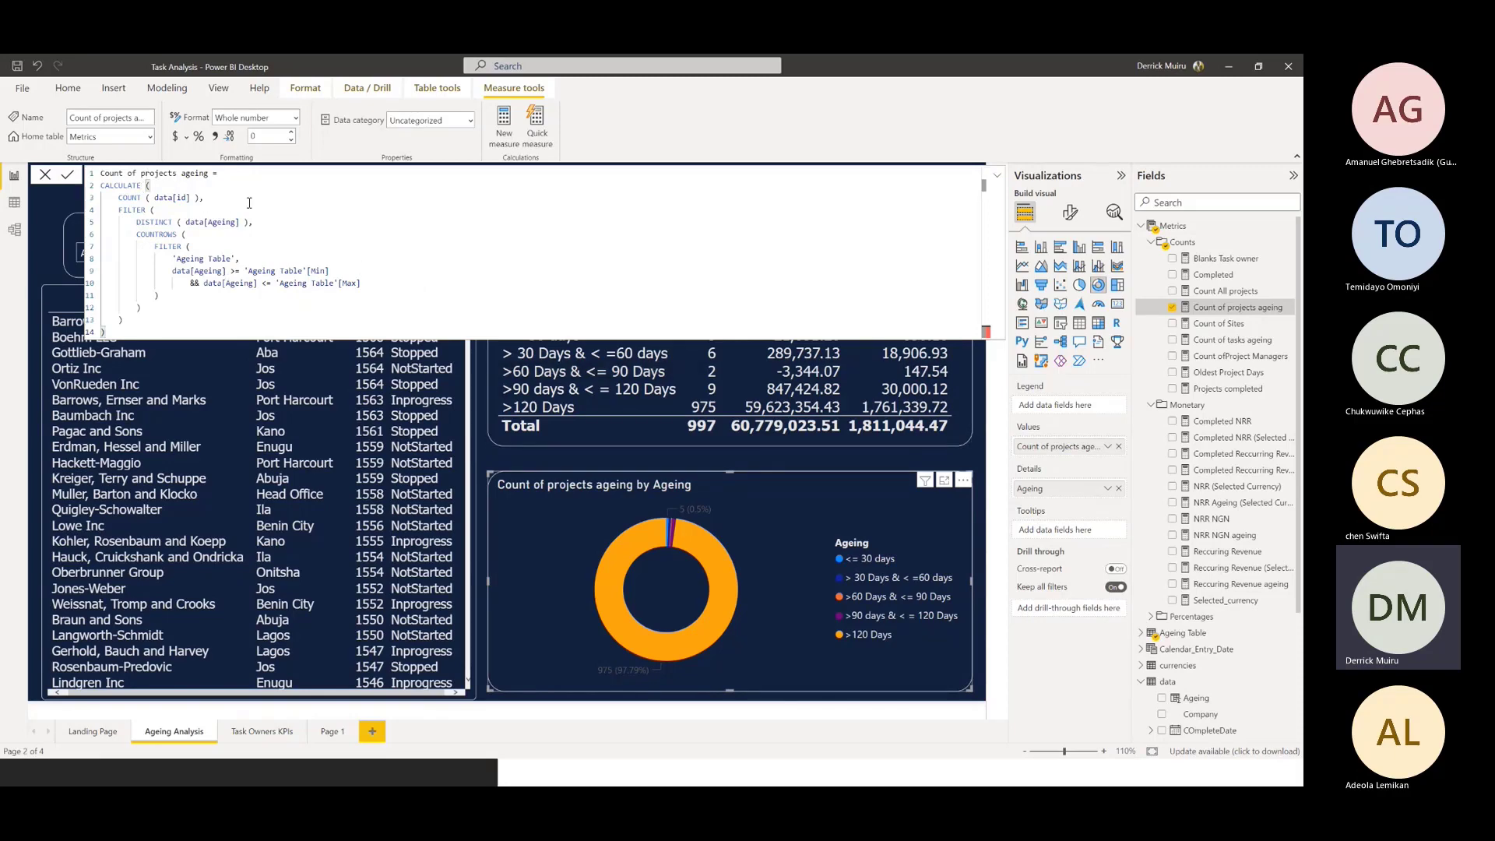
pyautogui.click(998, 176)
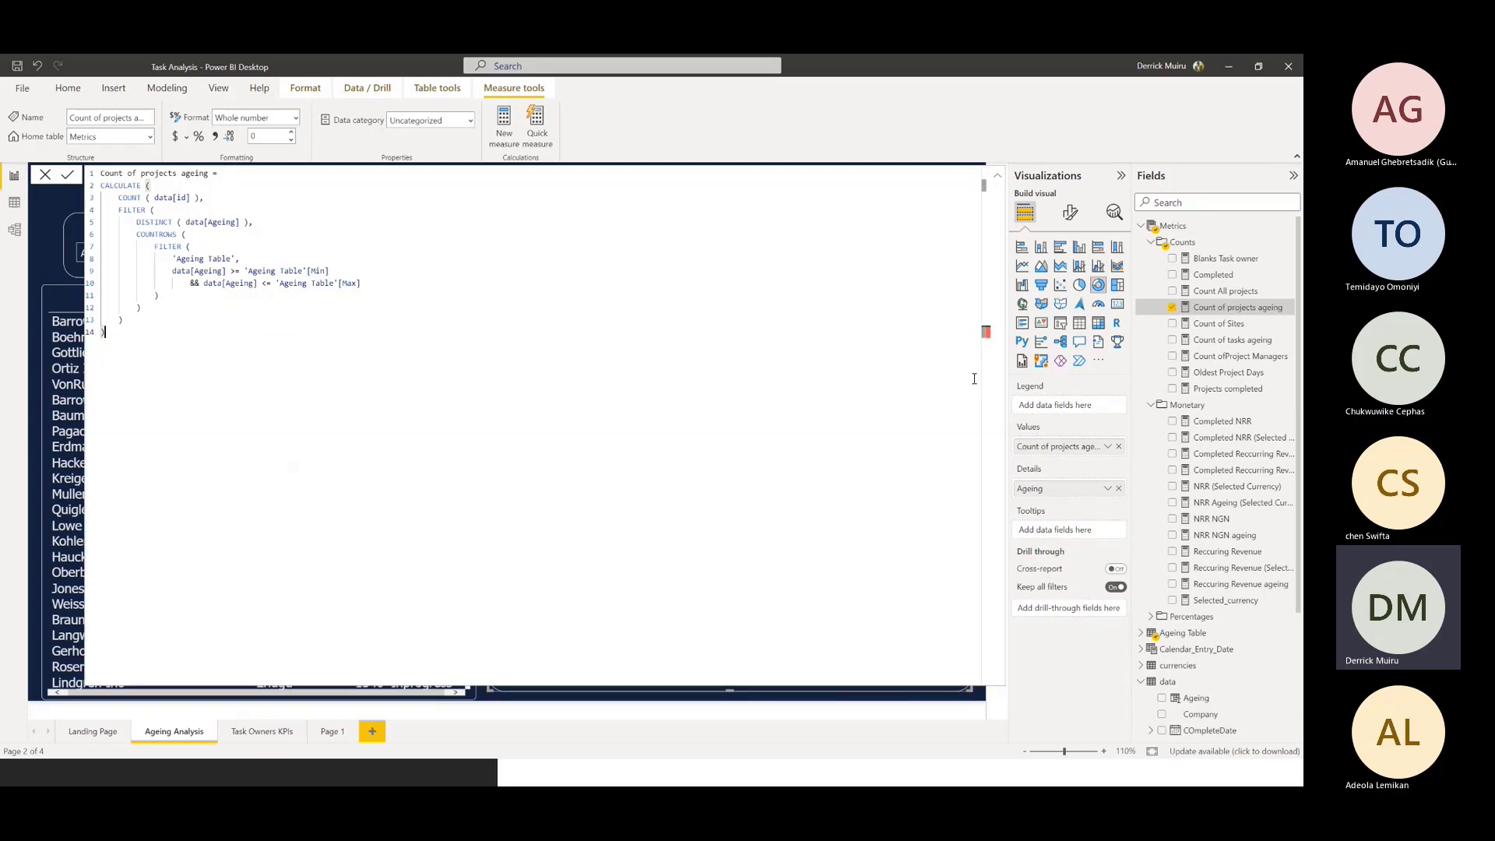
pyautogui.click(998, 179)
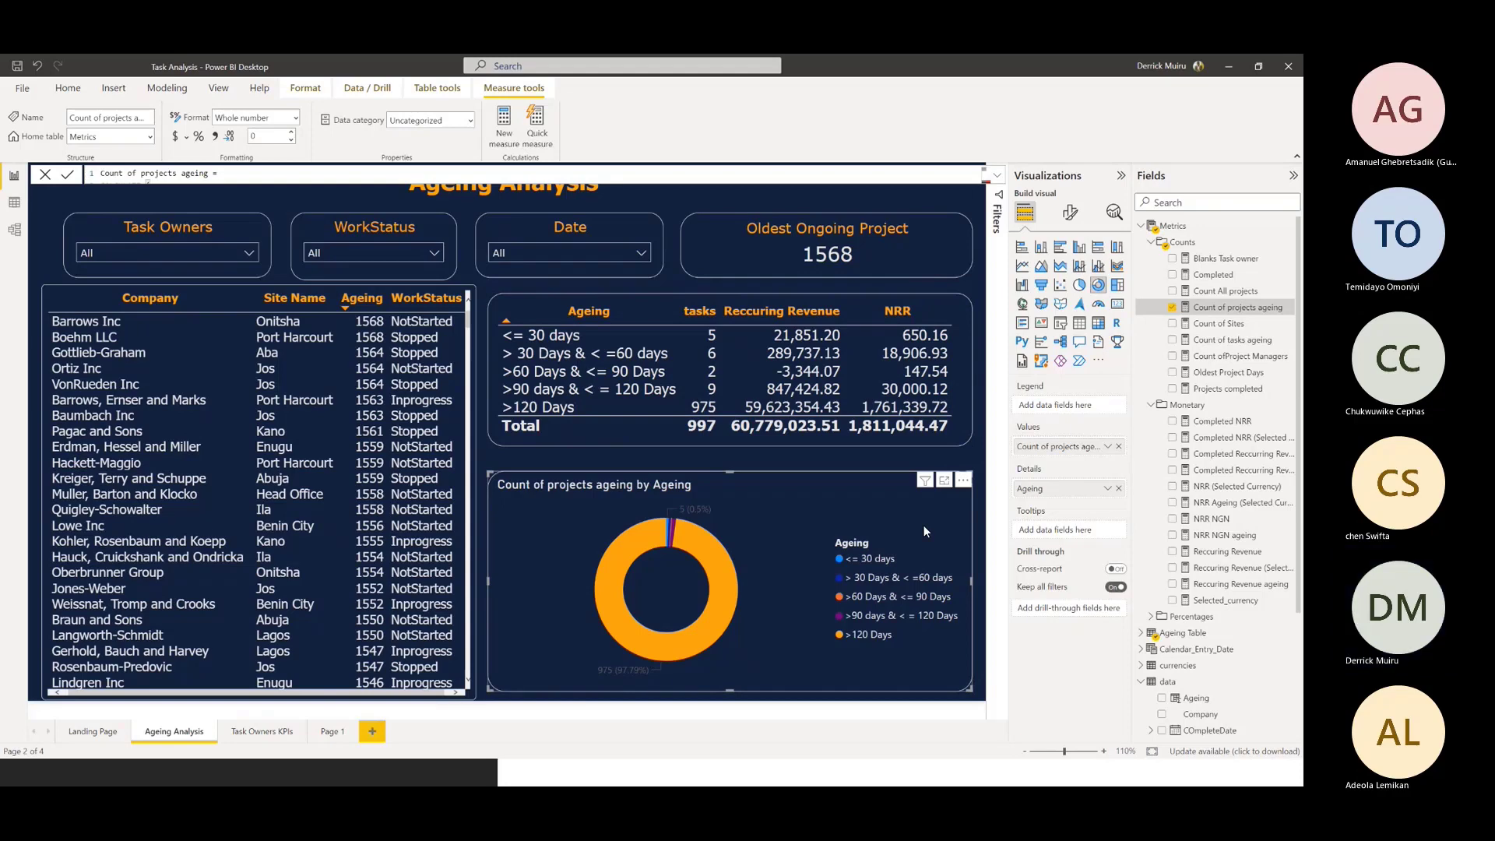
# Open the Task Owners KPIs page and select the task owner summary table to view its columns
pyautogui.click(257, 734)
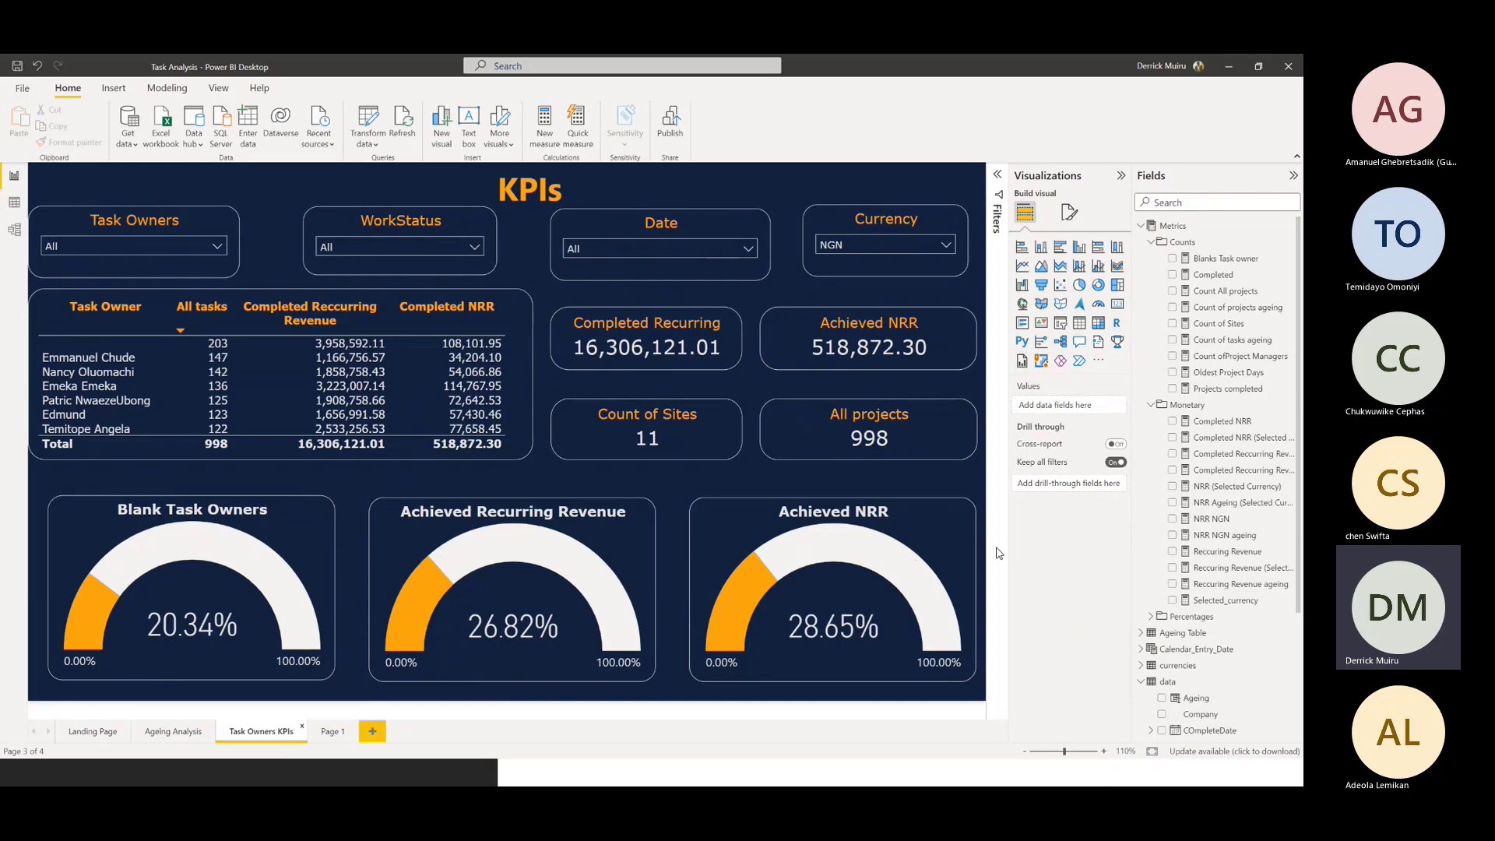
pyautogui.click(520, 373)
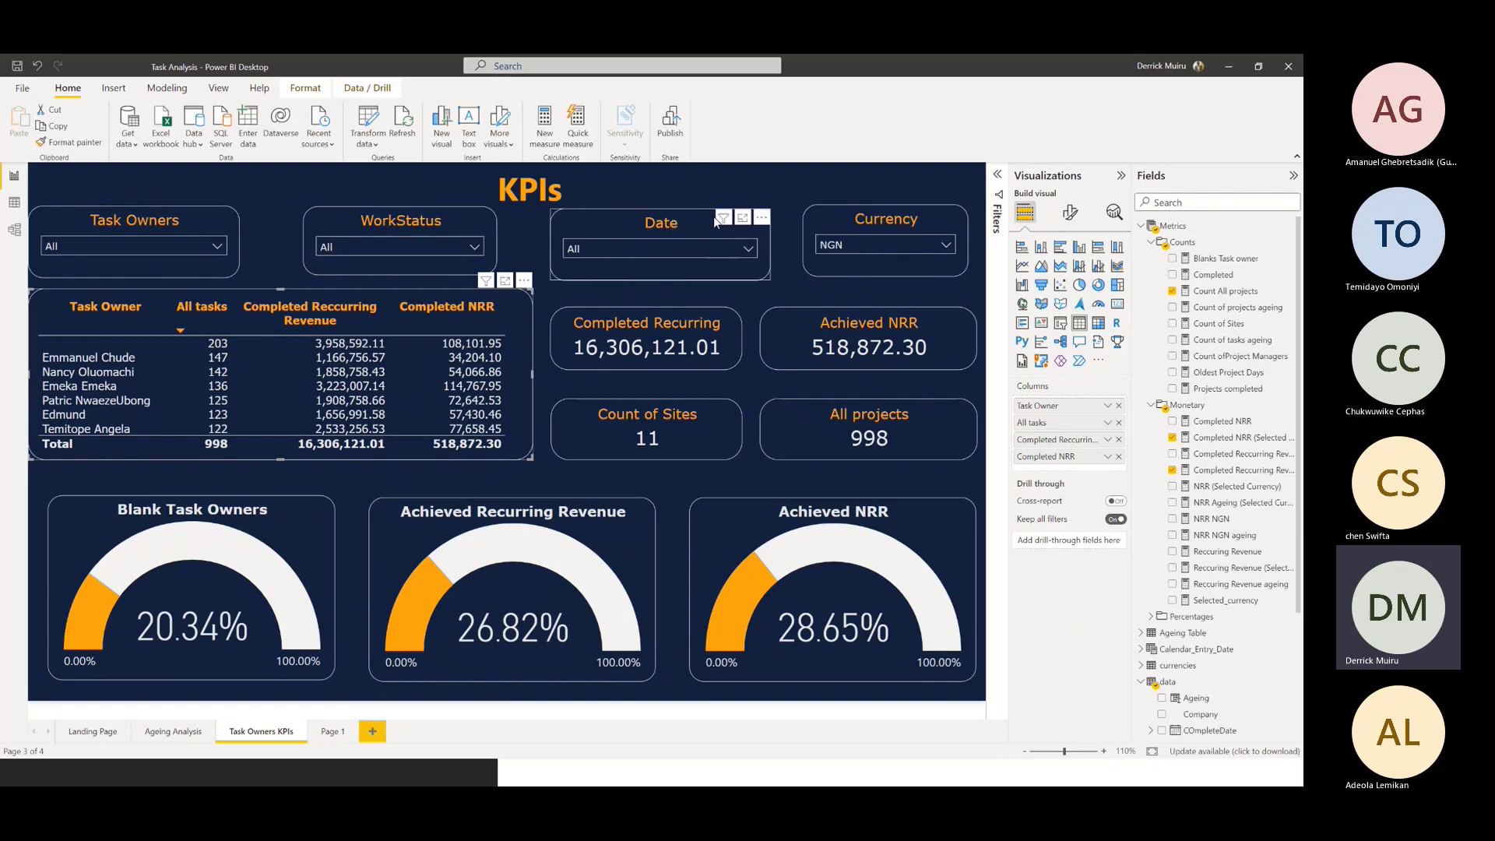
# Filter the KPIs page to the third entry in the Task Owners slicer, review the gauges, and clear that filter
pyautogui.click(216, 245)
pyautogui.click(88, 304)
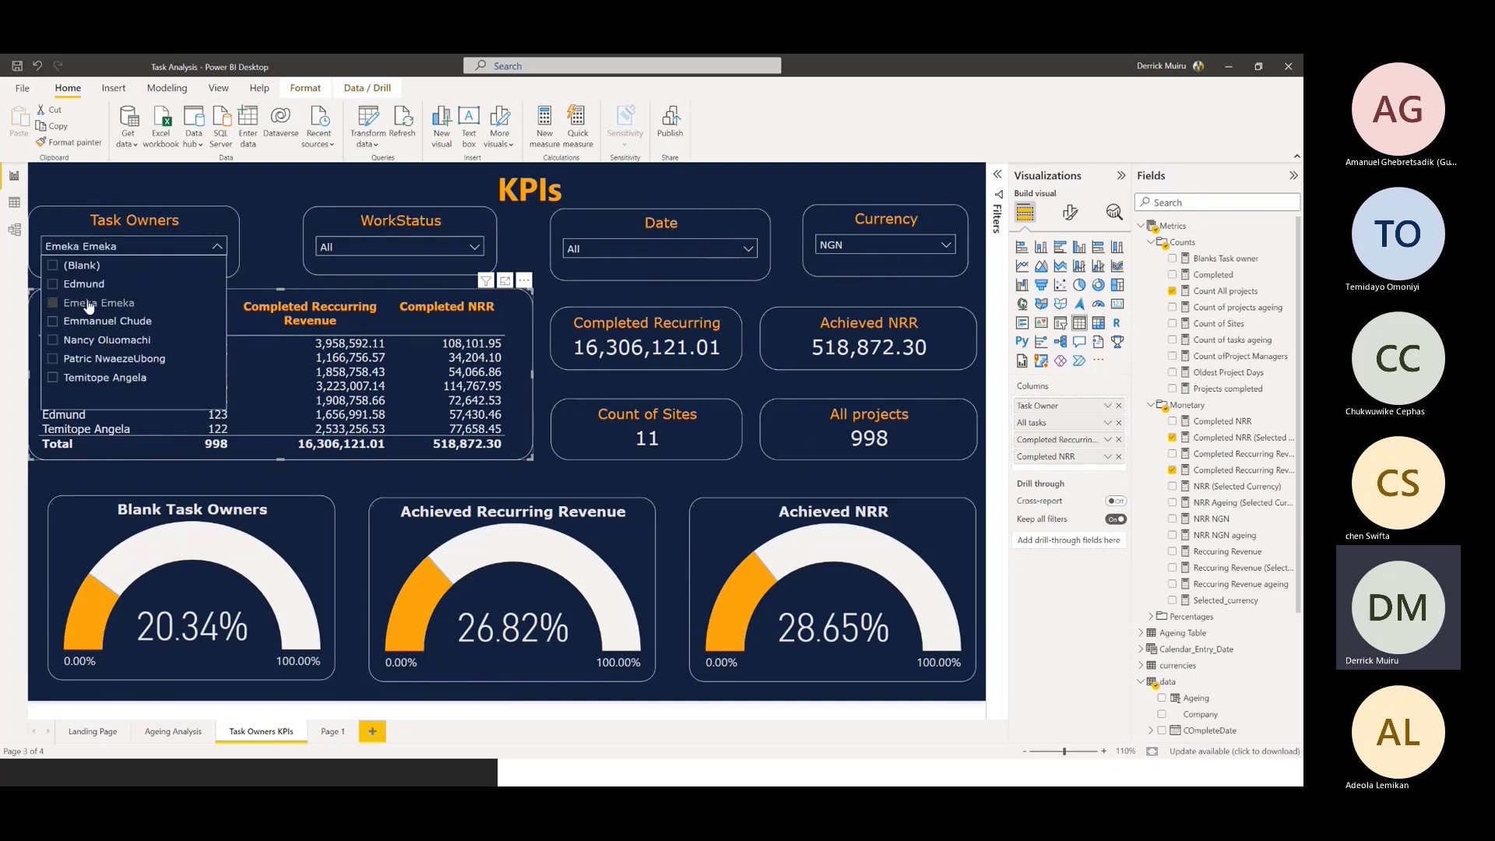
pyautogui.click(277, 194)
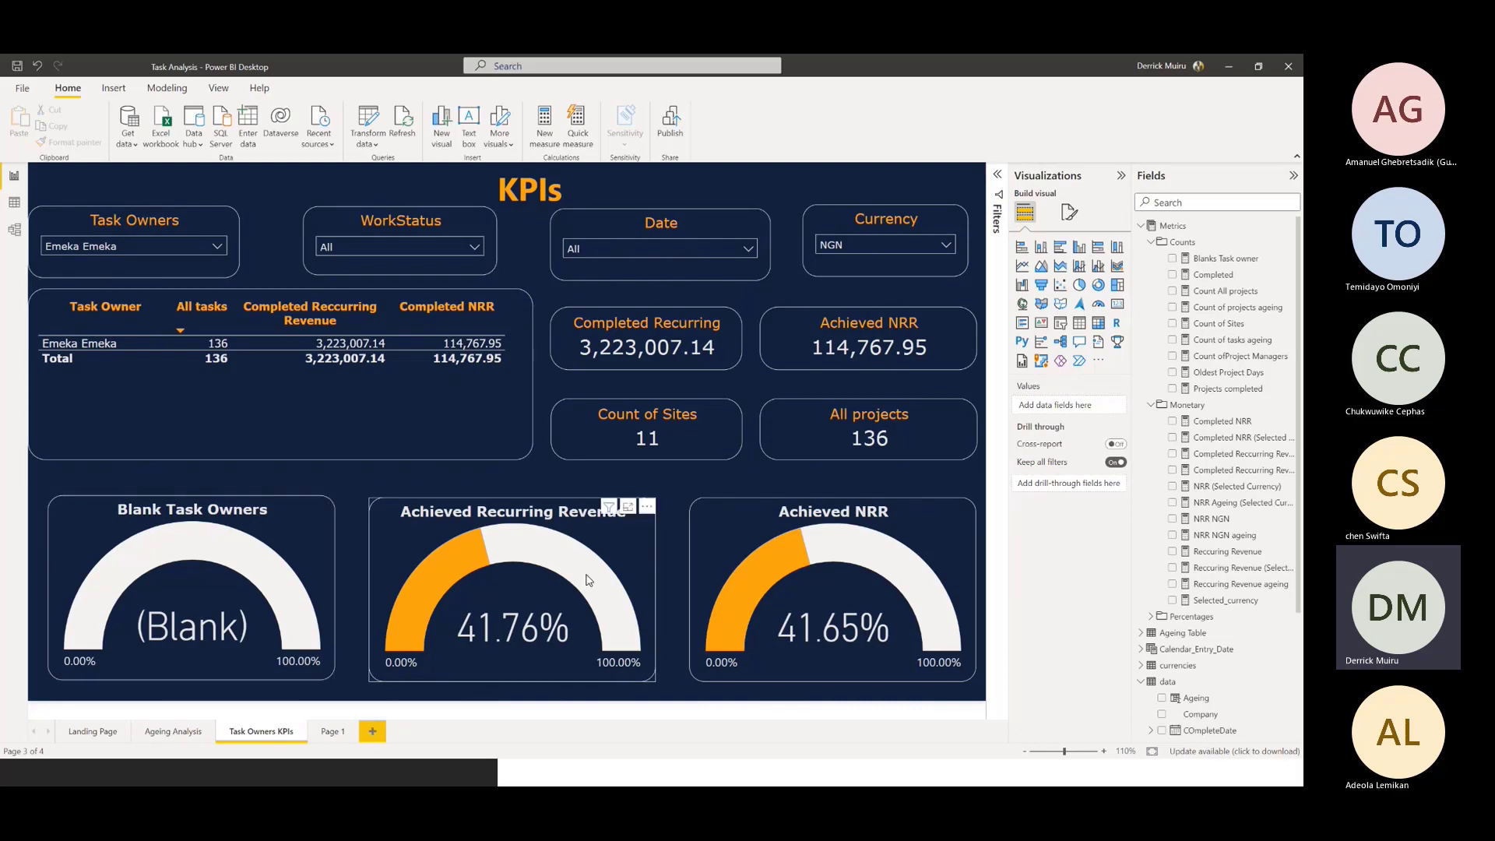
pyautogui.click(179, 243)
pyautogui.click(56, 302)
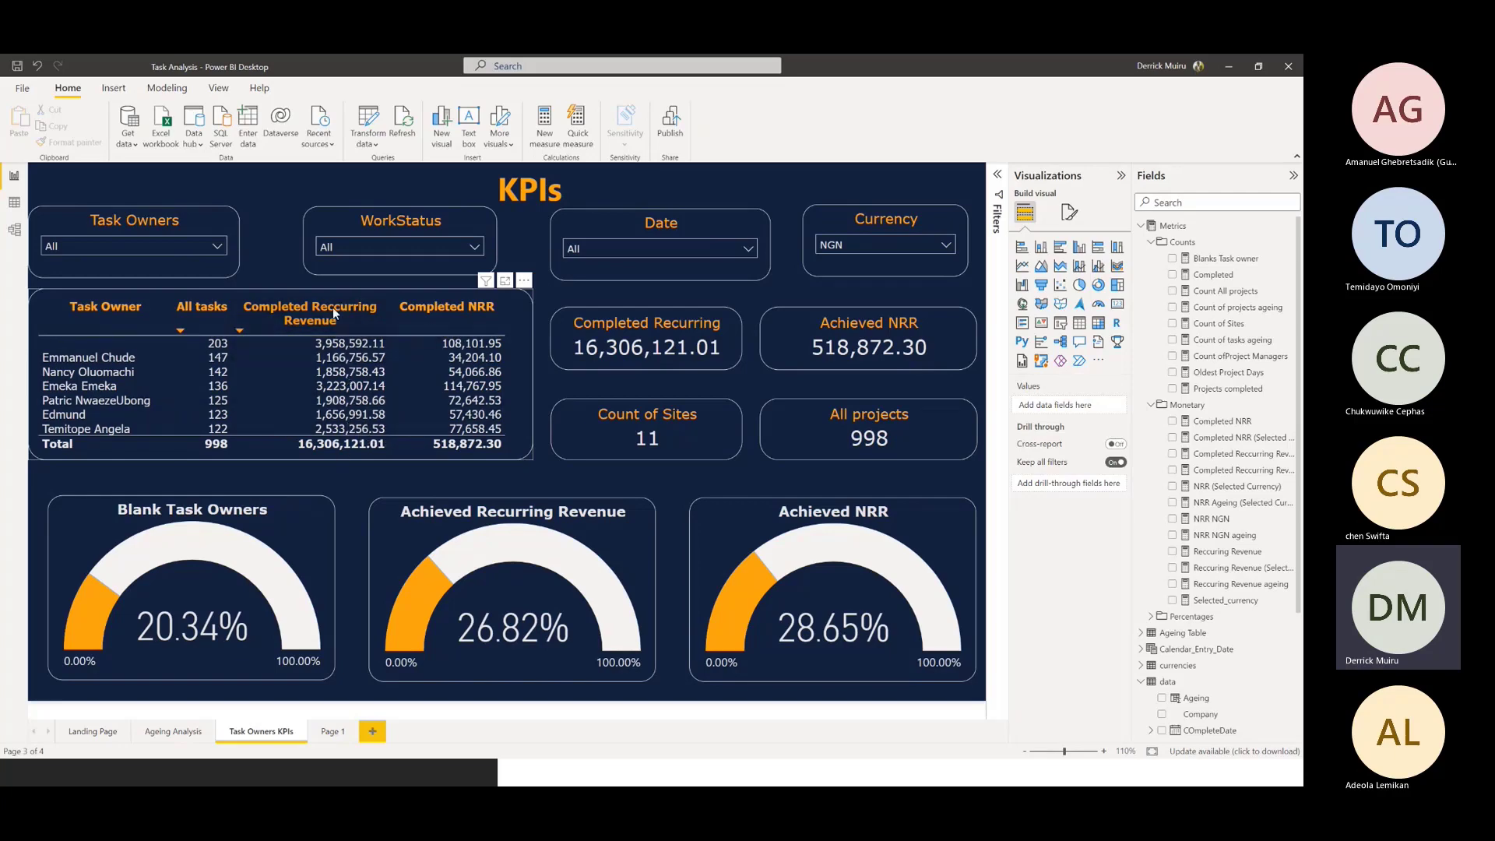
# Set the Currency slicer to KES and inspect the Count of Sites and All projects cards
pyautogui.click(860, 246)
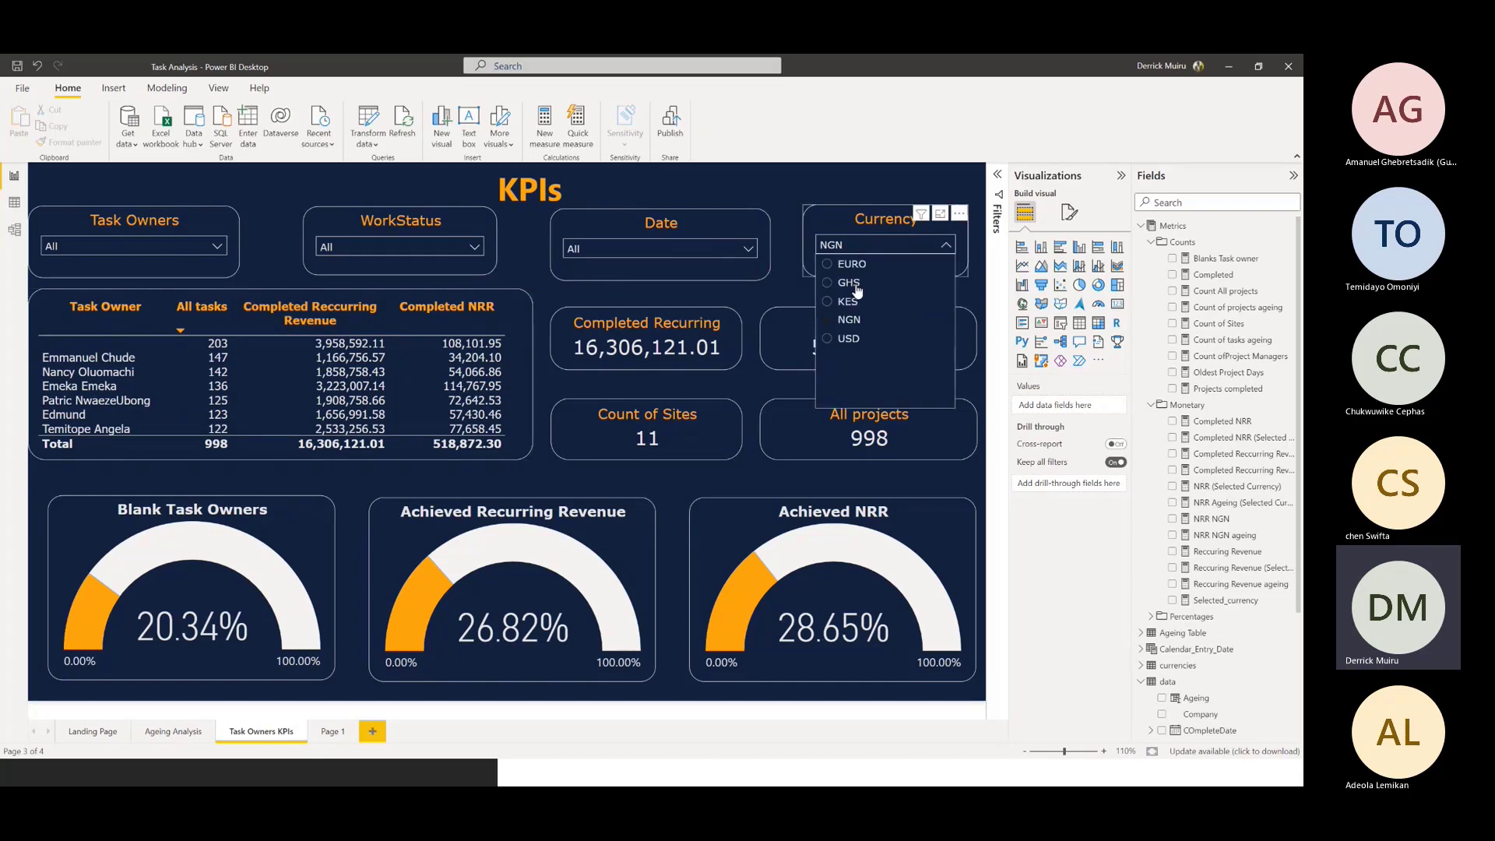
pyautogui.click(847, 301)
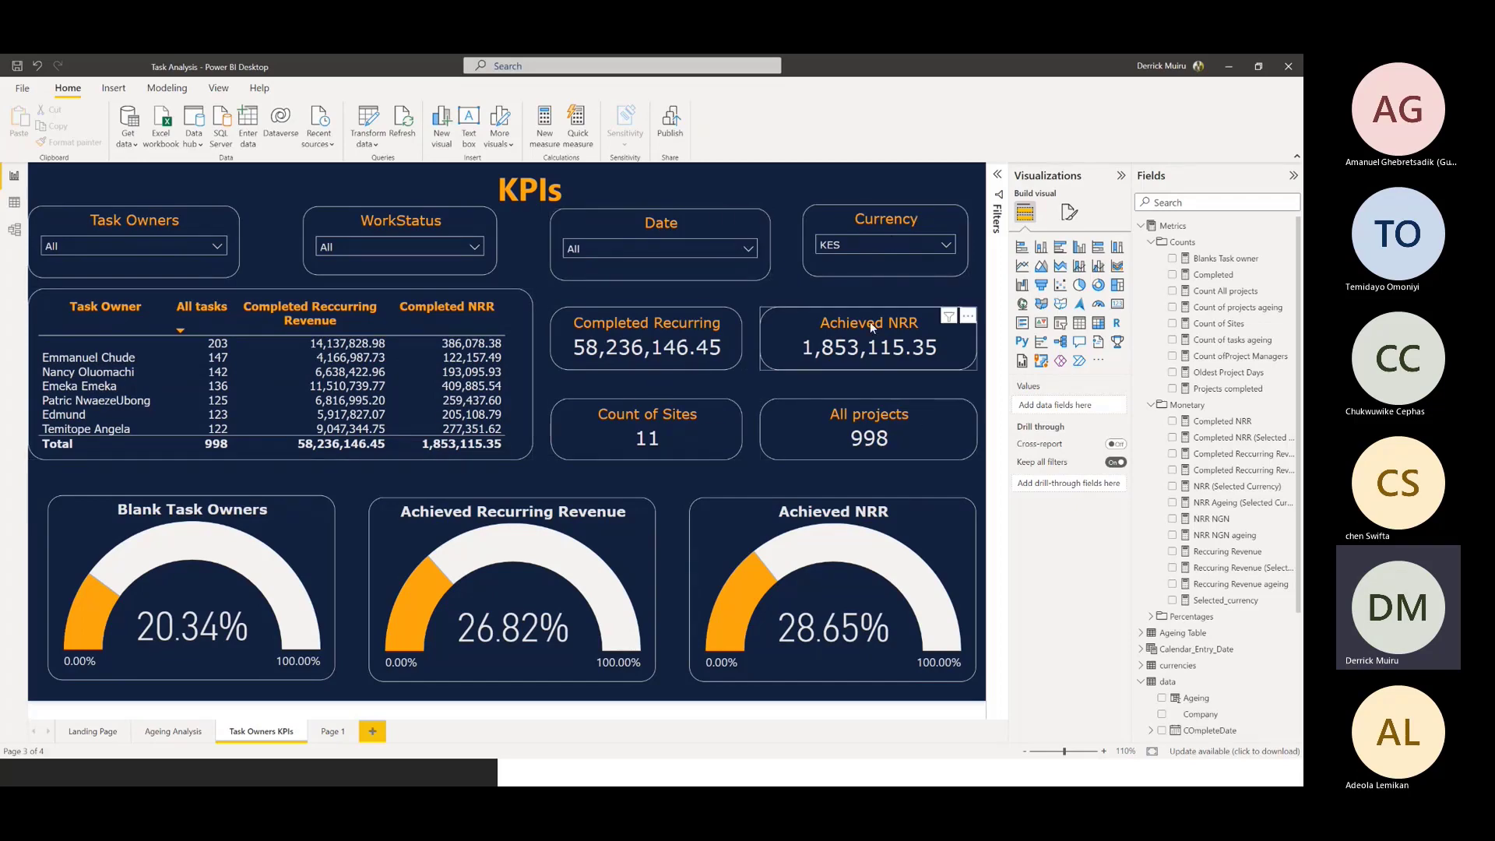
pyautogui.click(658, 438)
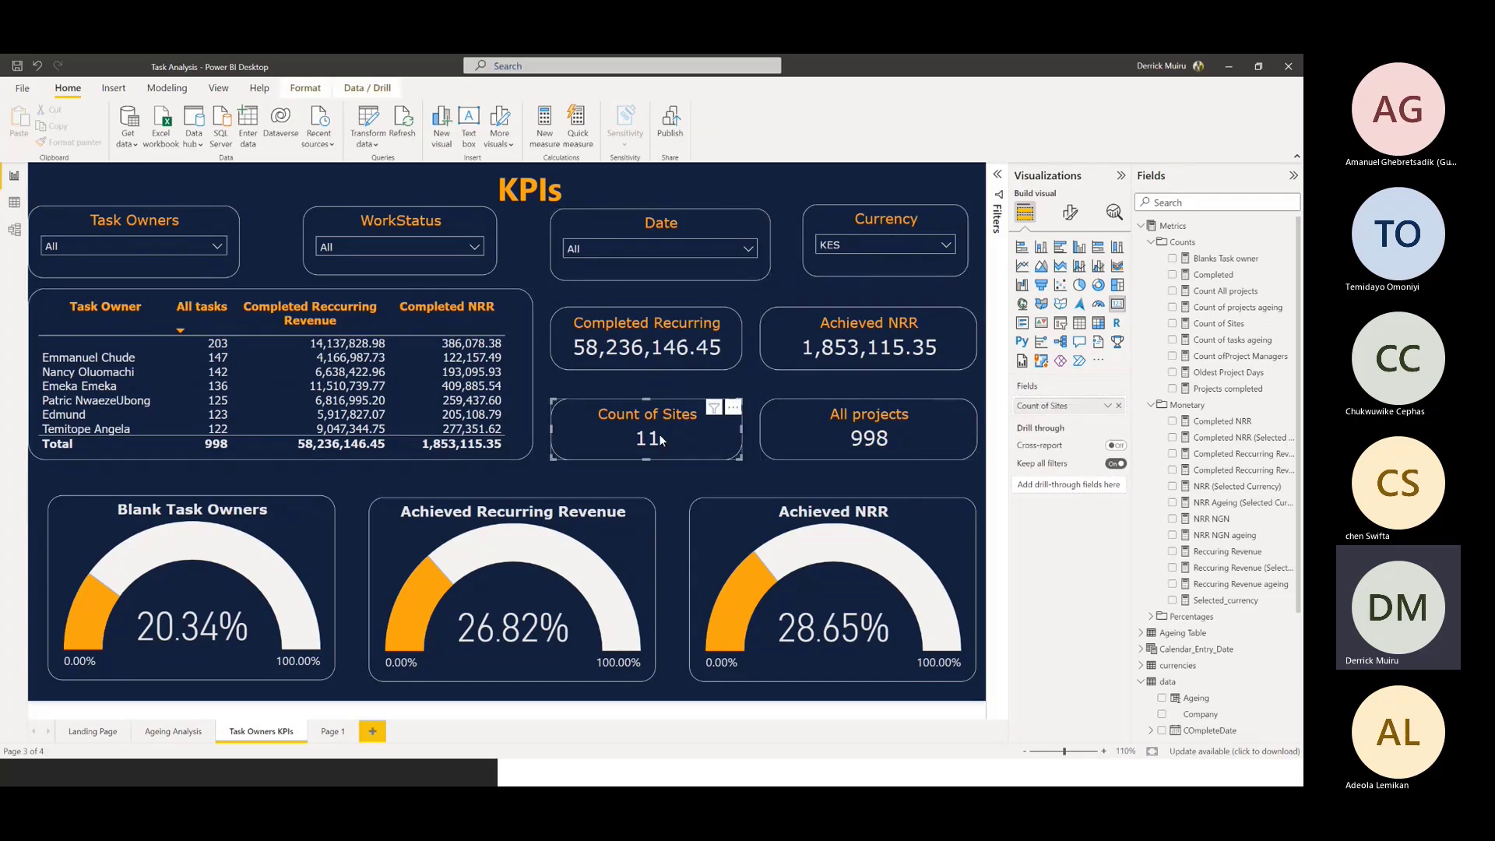
pyautogui.click(851, 439)
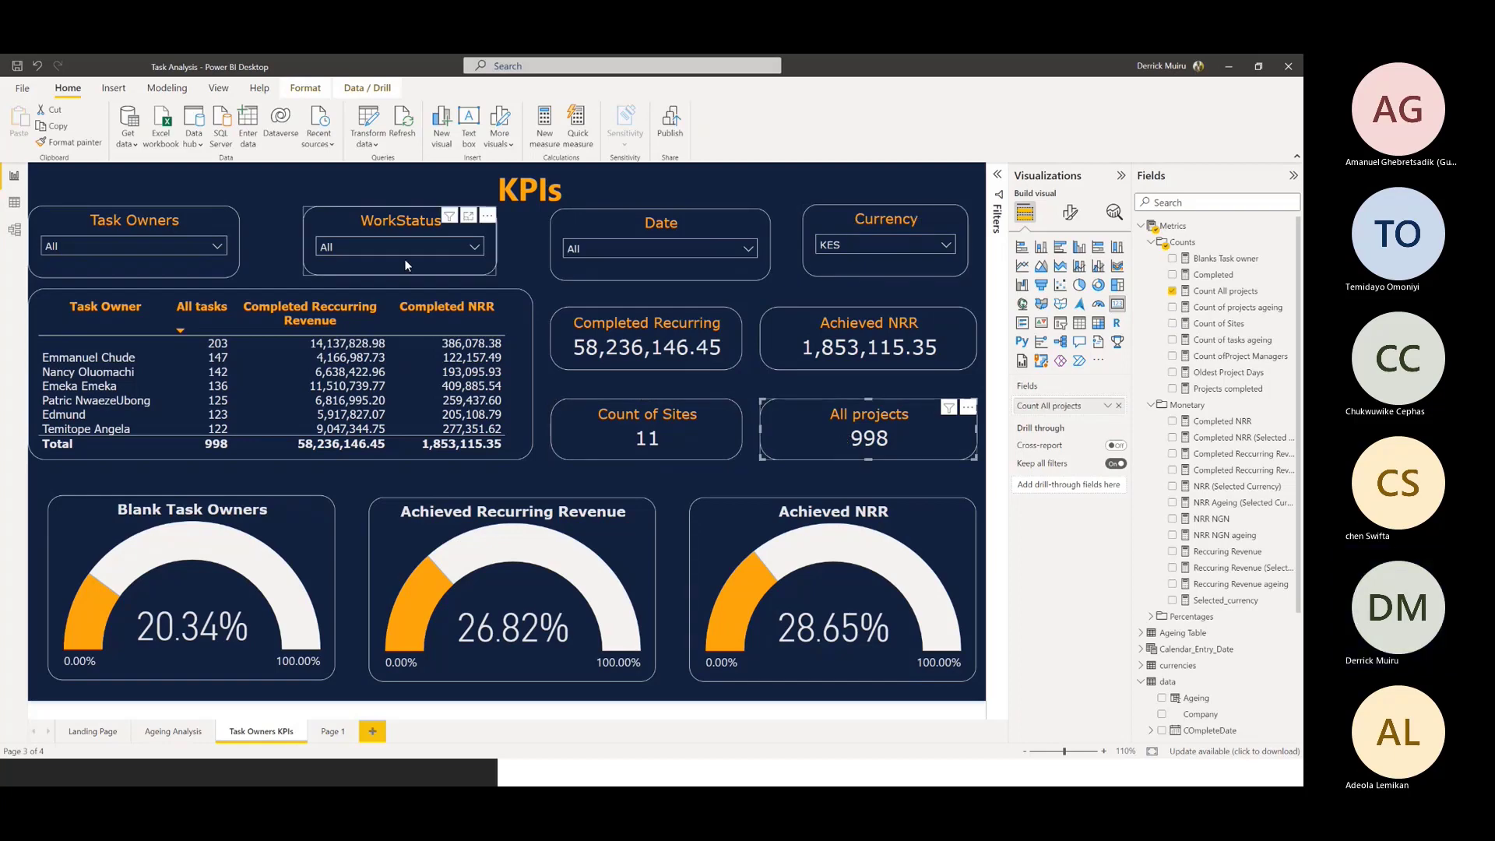
# Filter the KPIs page to the fifth entry in the Task Owners slicer
pyautogui.click(179, 247)
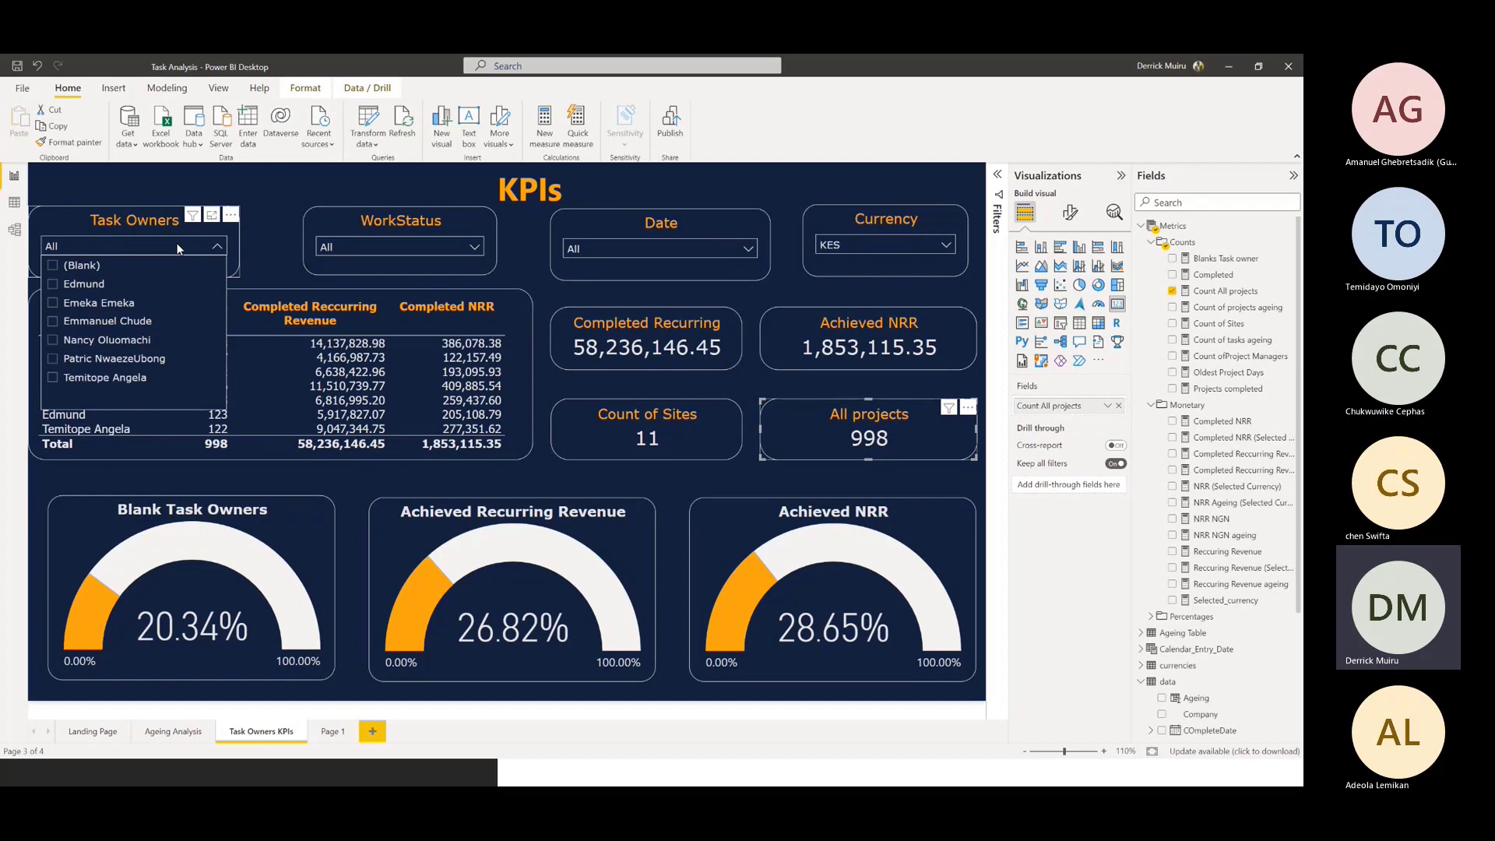
pyautogui.click(106, 340)
# Filter the KPIs page to the NotStarted work status, review the cards, and clear that filter
pyautogui.click(341, 246)
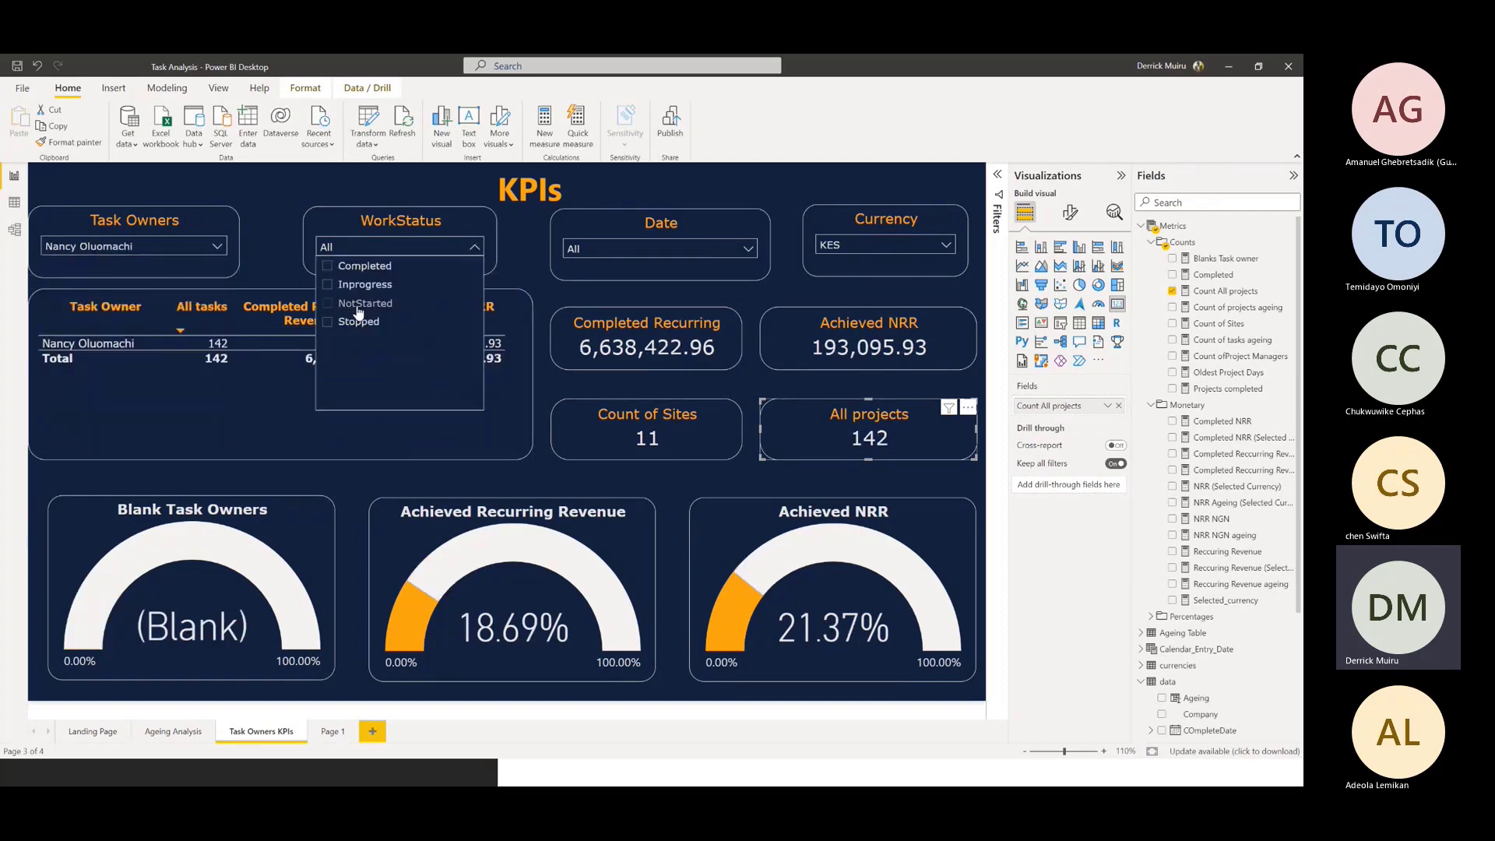
pyautogui.click(360, 303)
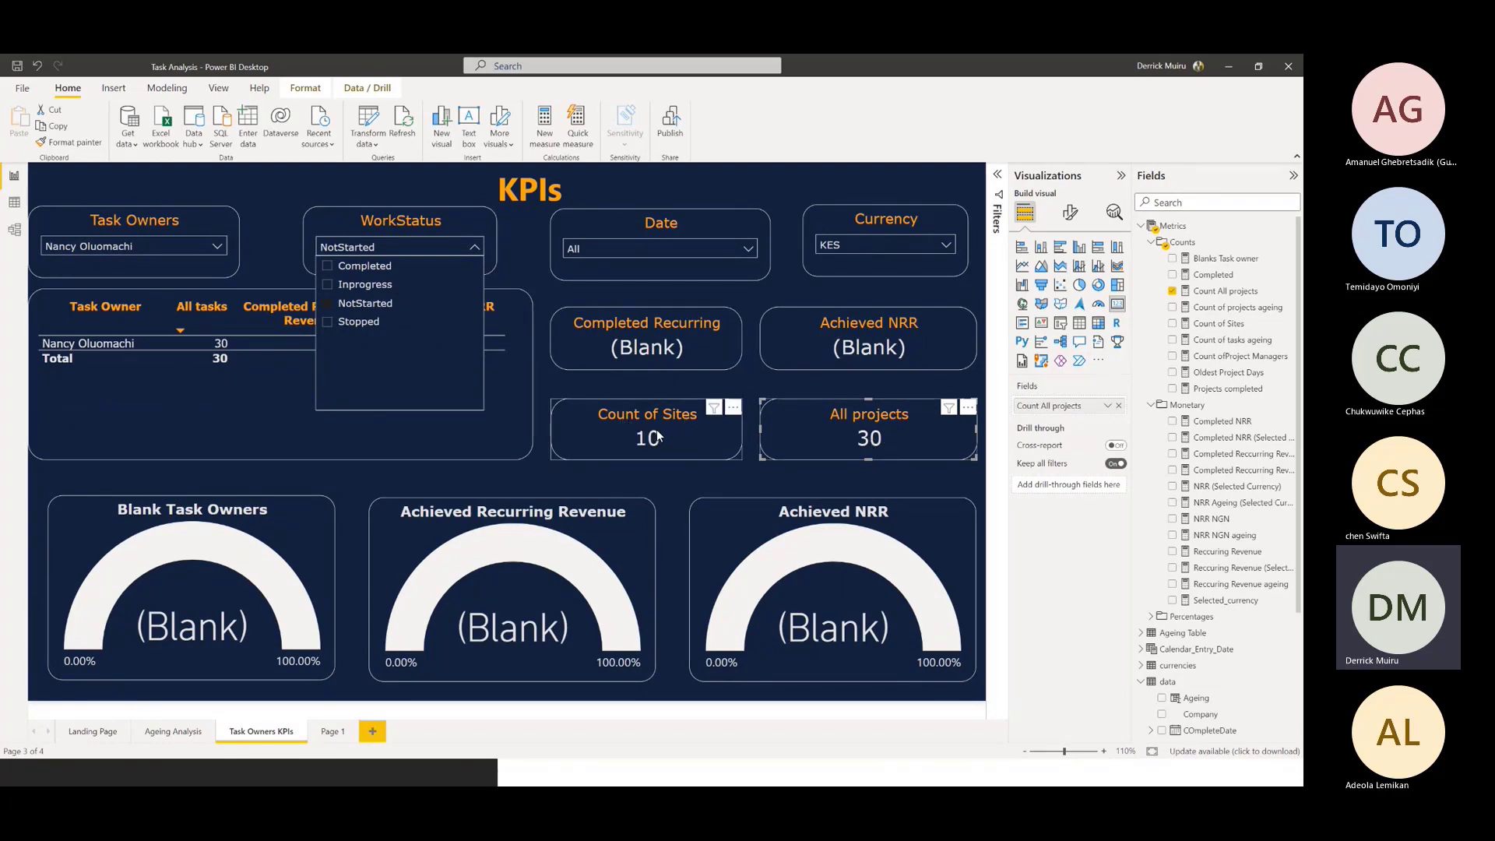
pyautogui.click(338, 302)
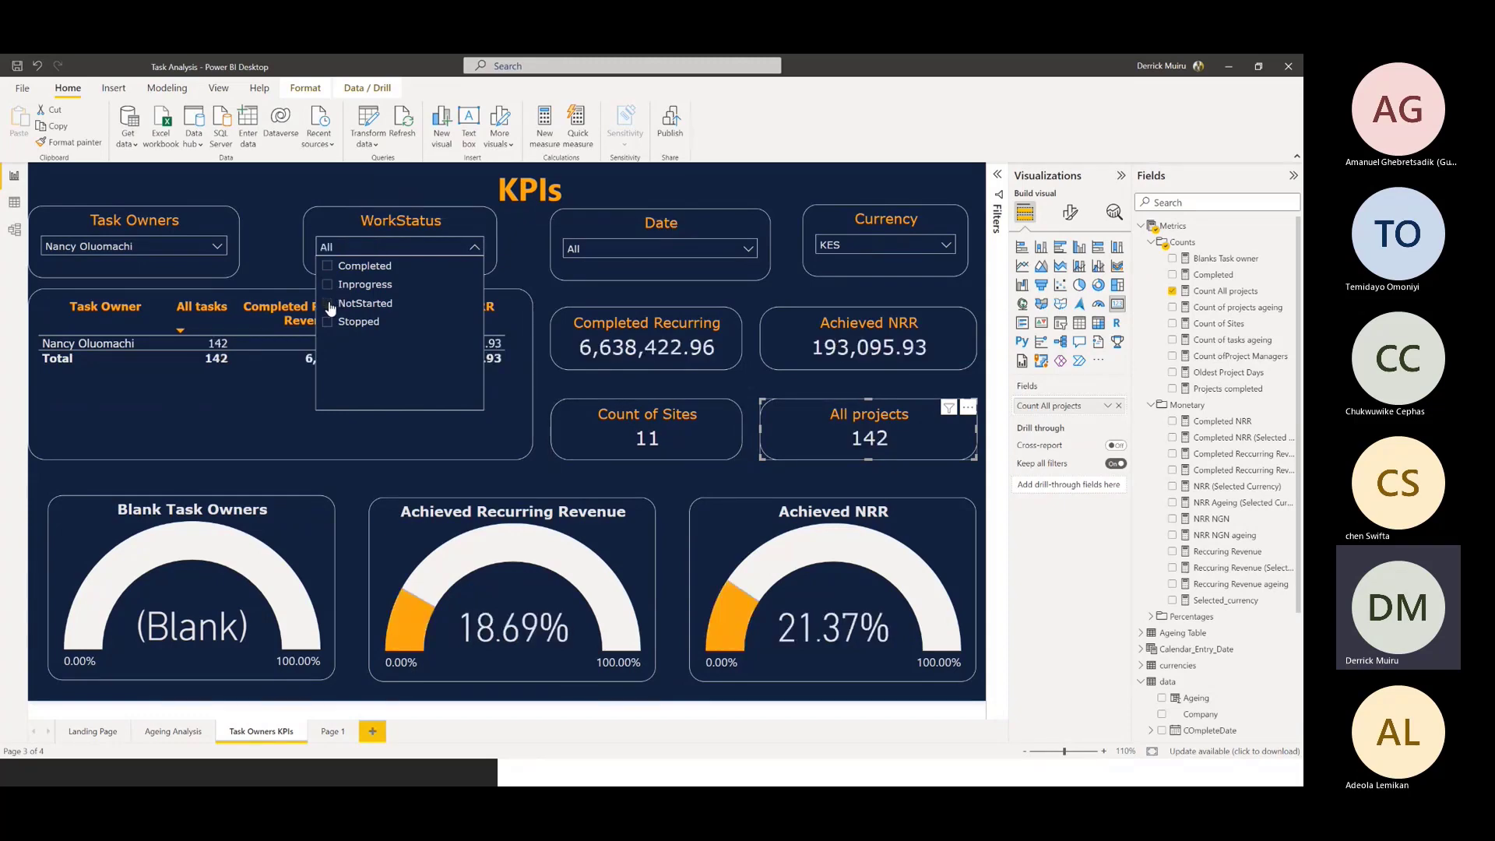
pyautogui.click(302, 190)
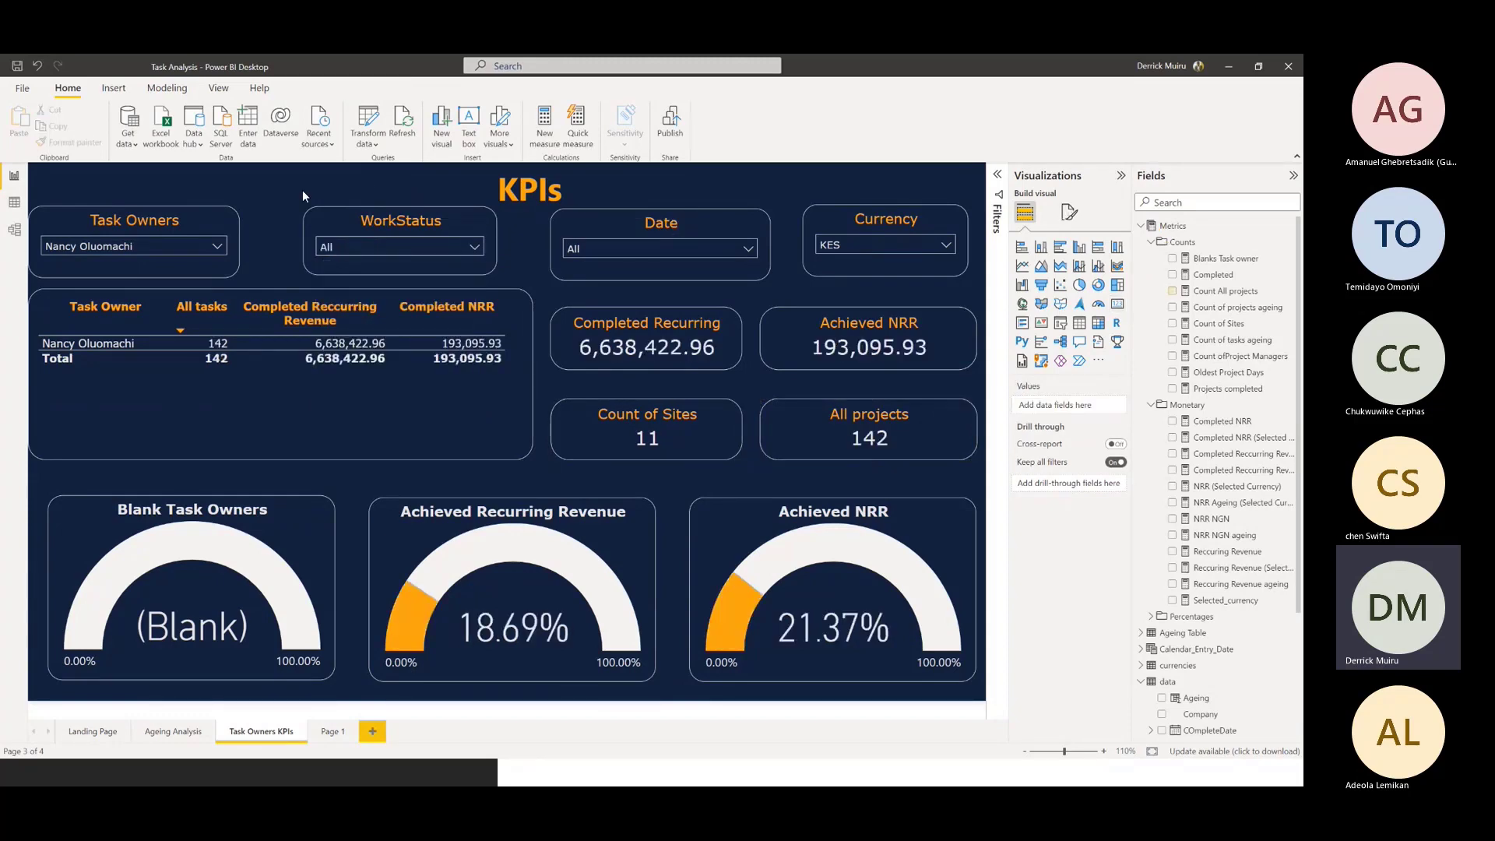
# Open the % Achieved NRR measure behind the Achieved NRR gauge and examine both arguments of its DIVIDE formula
pyautogui.click(718, 554)
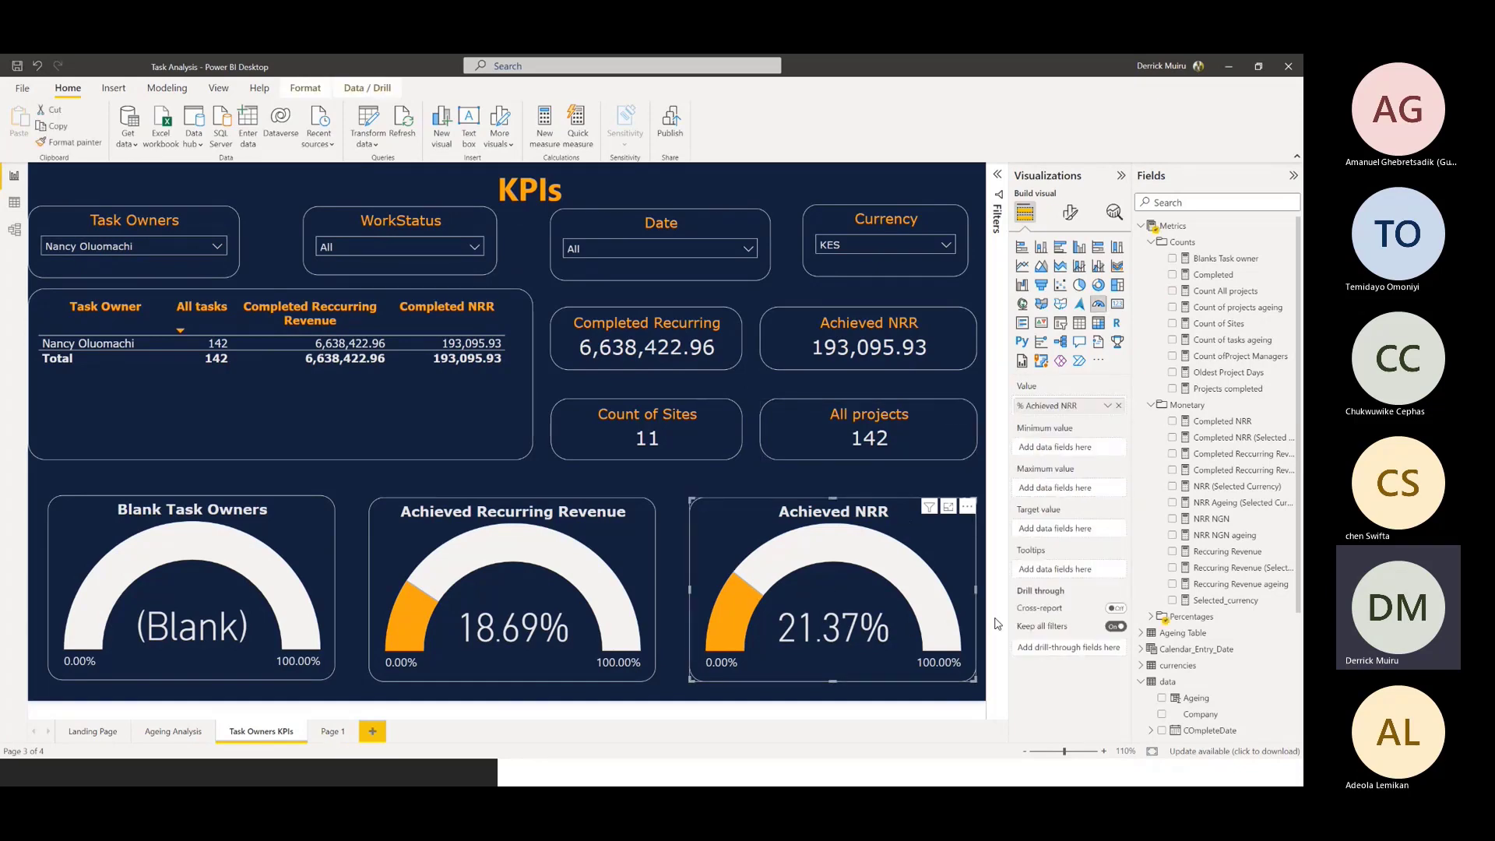
pyautogui.click(1150, 616)
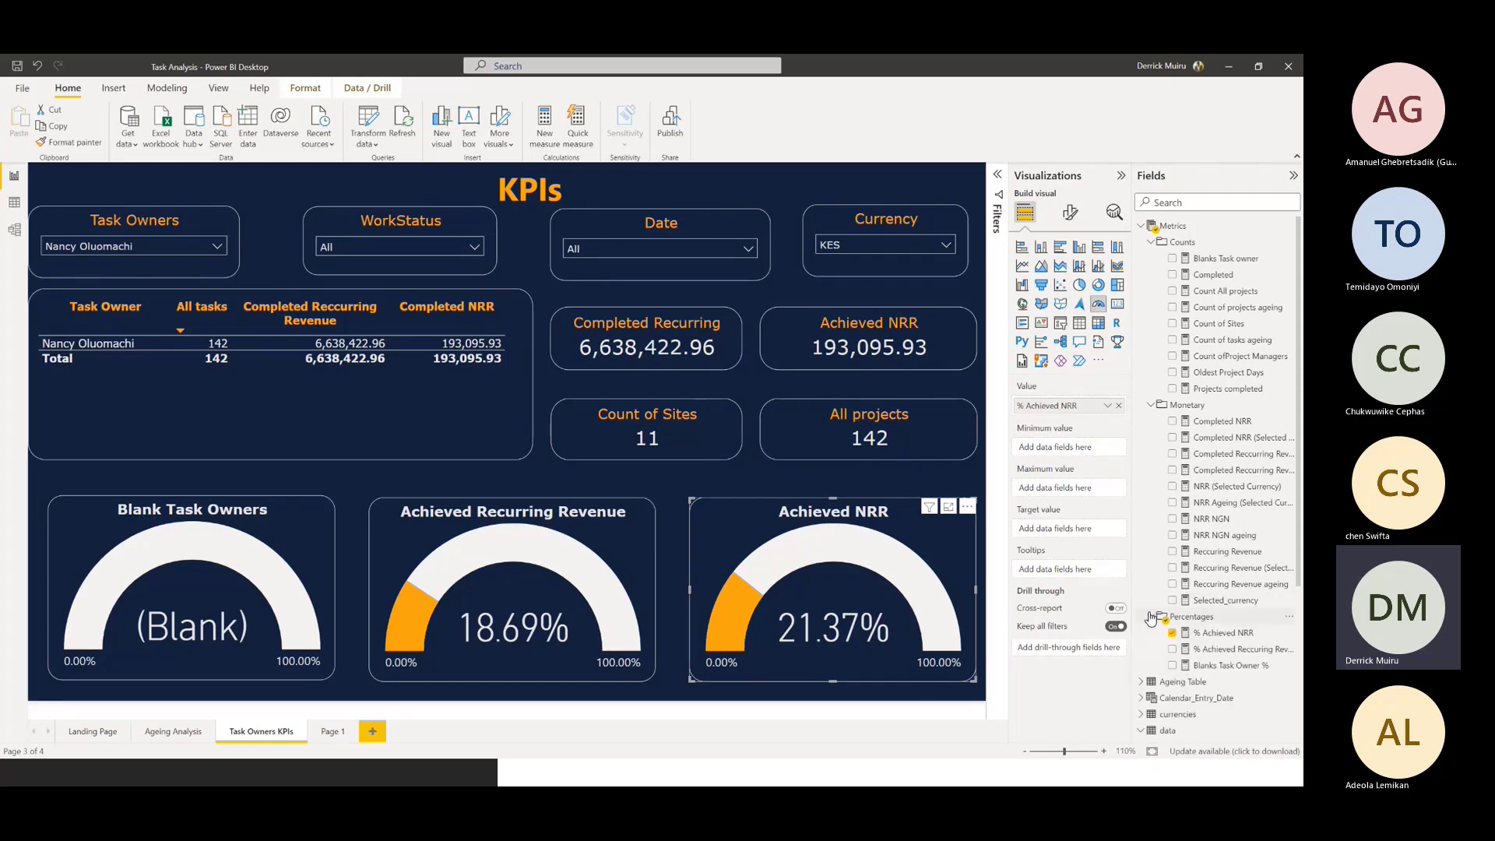
pyautogui.scroll(-3, 1246, 467)
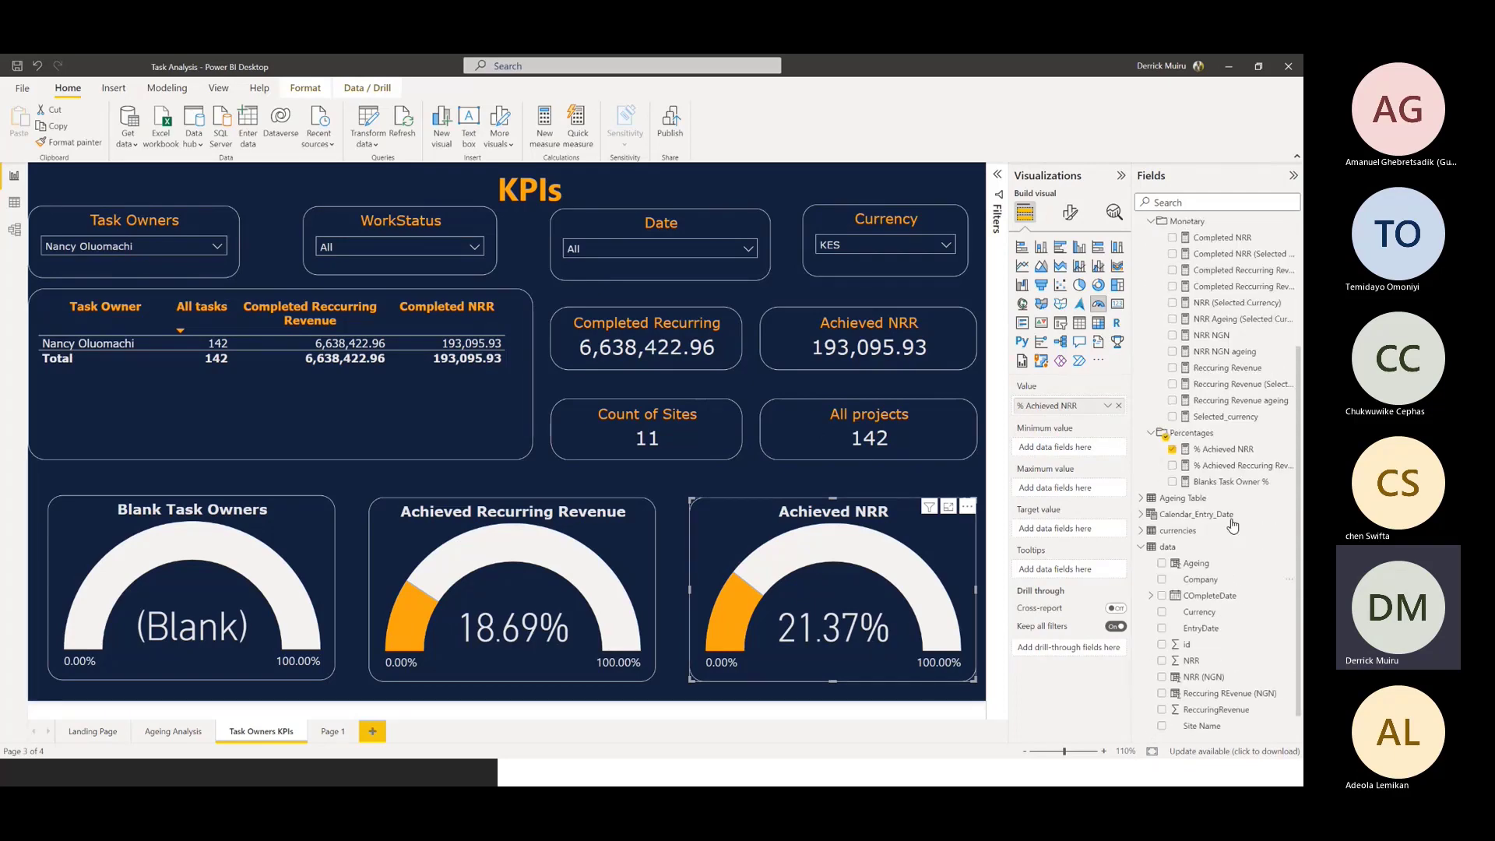
pyautogui.click(1229, 455)
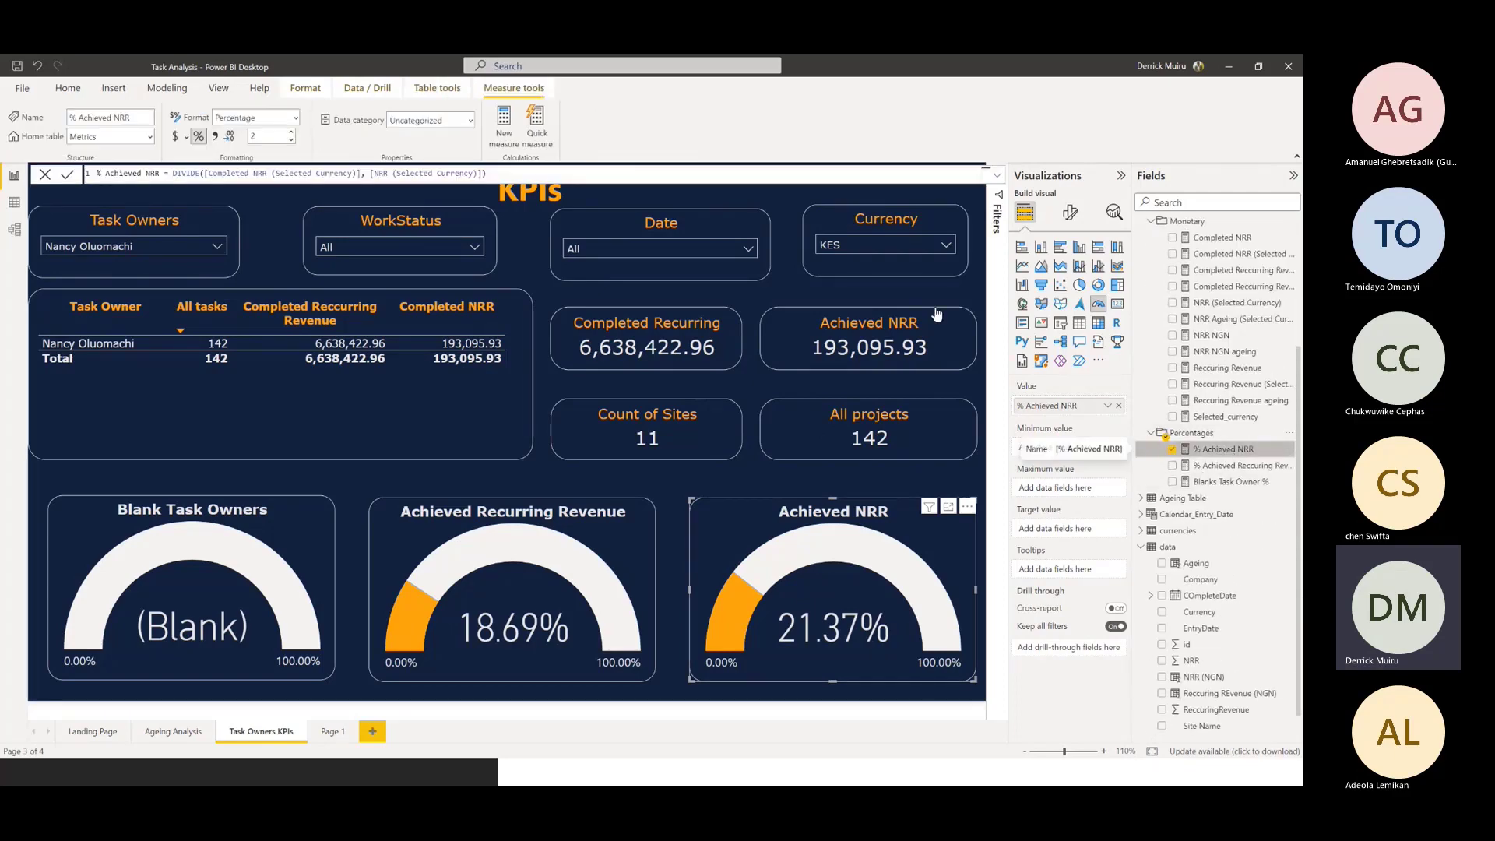
pyautogui.moveTo(207, 173); pyautogui.dragTo(353, 173)
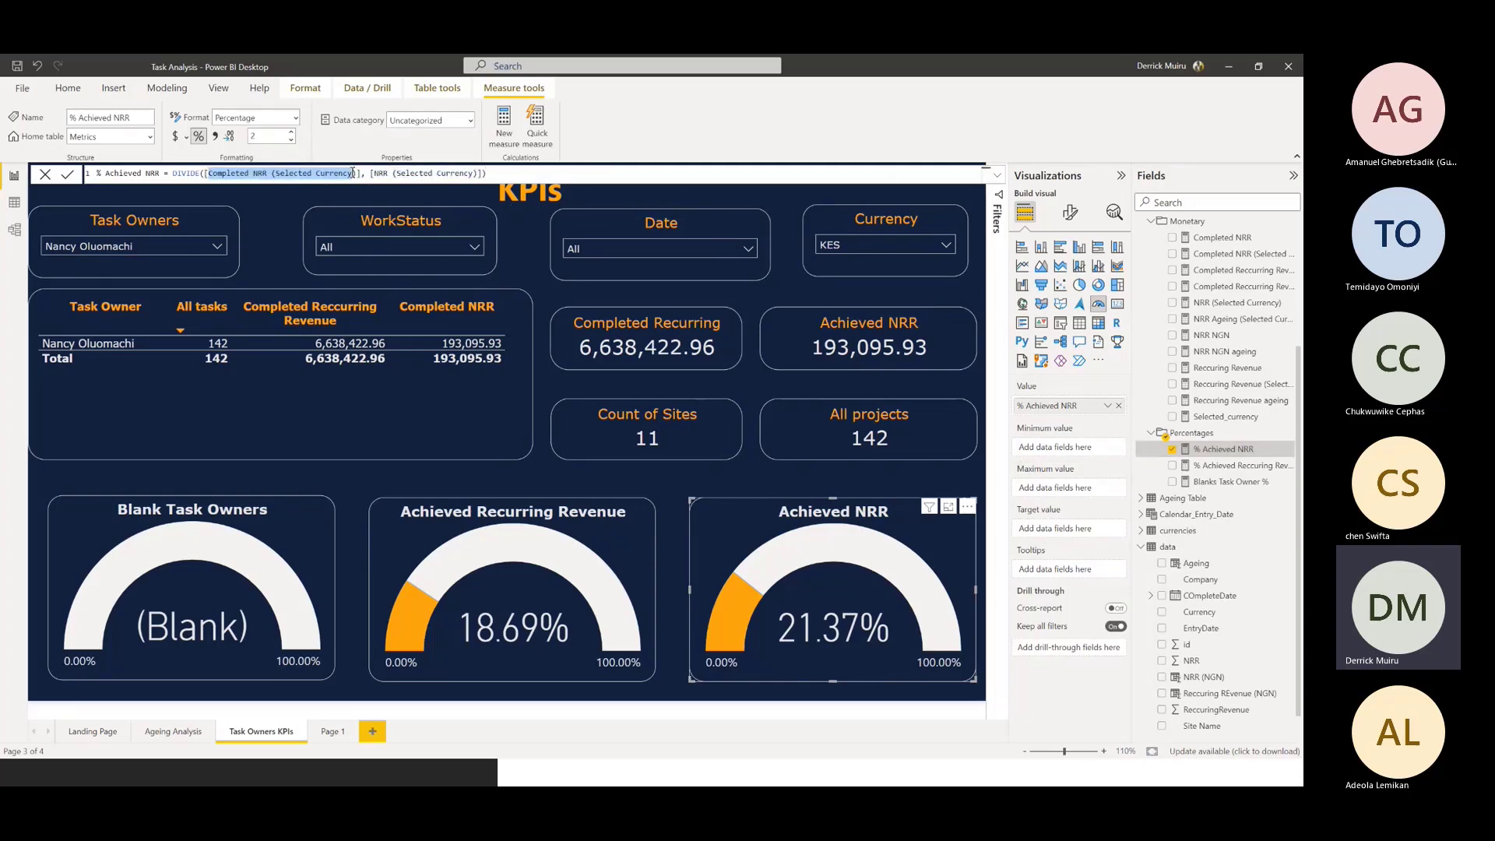
pyautogui.moveTo(353, 173); pyautogui.dragTo(356, 172)
pyautogui.moveTo(373, 173); pyautogui.dragTo(477, 173)
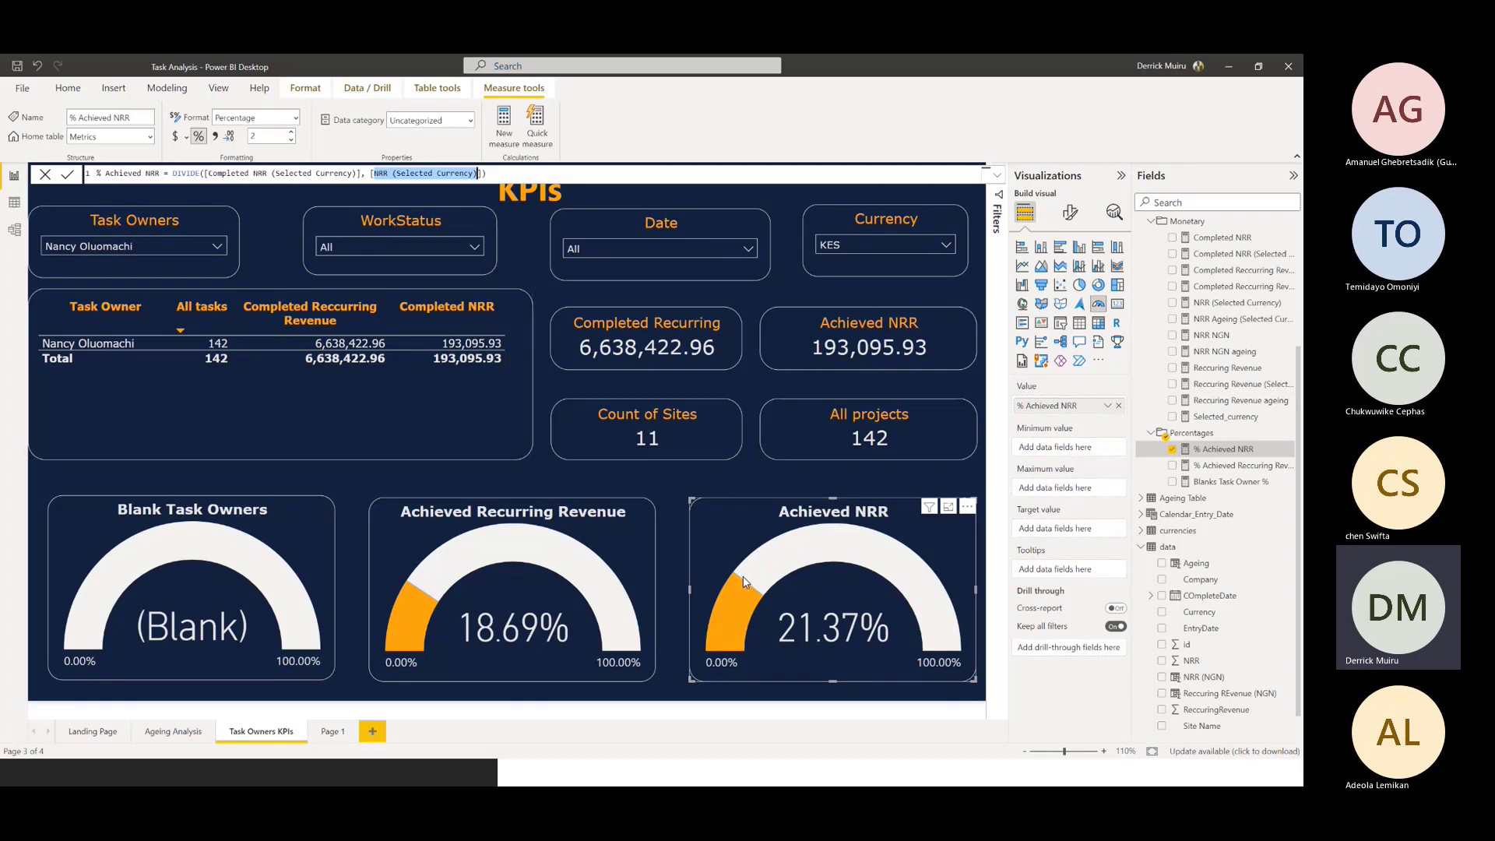
# Inspect the percentage measure behind the Achieved Recurring Revenue gauge
pyautogui.moveTo(746, 616)
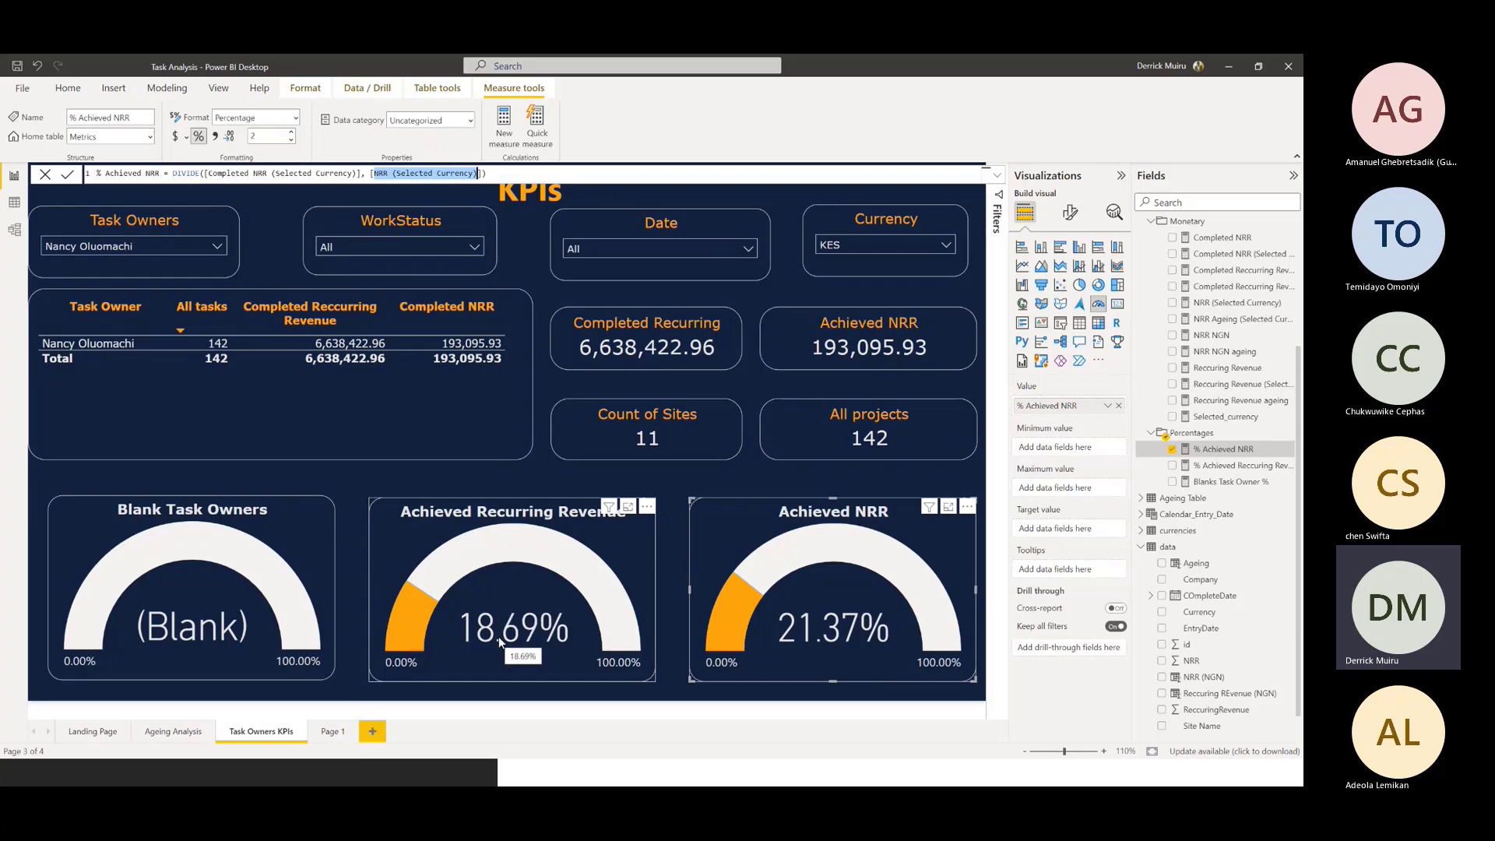
pyautogui.click(549, 581)
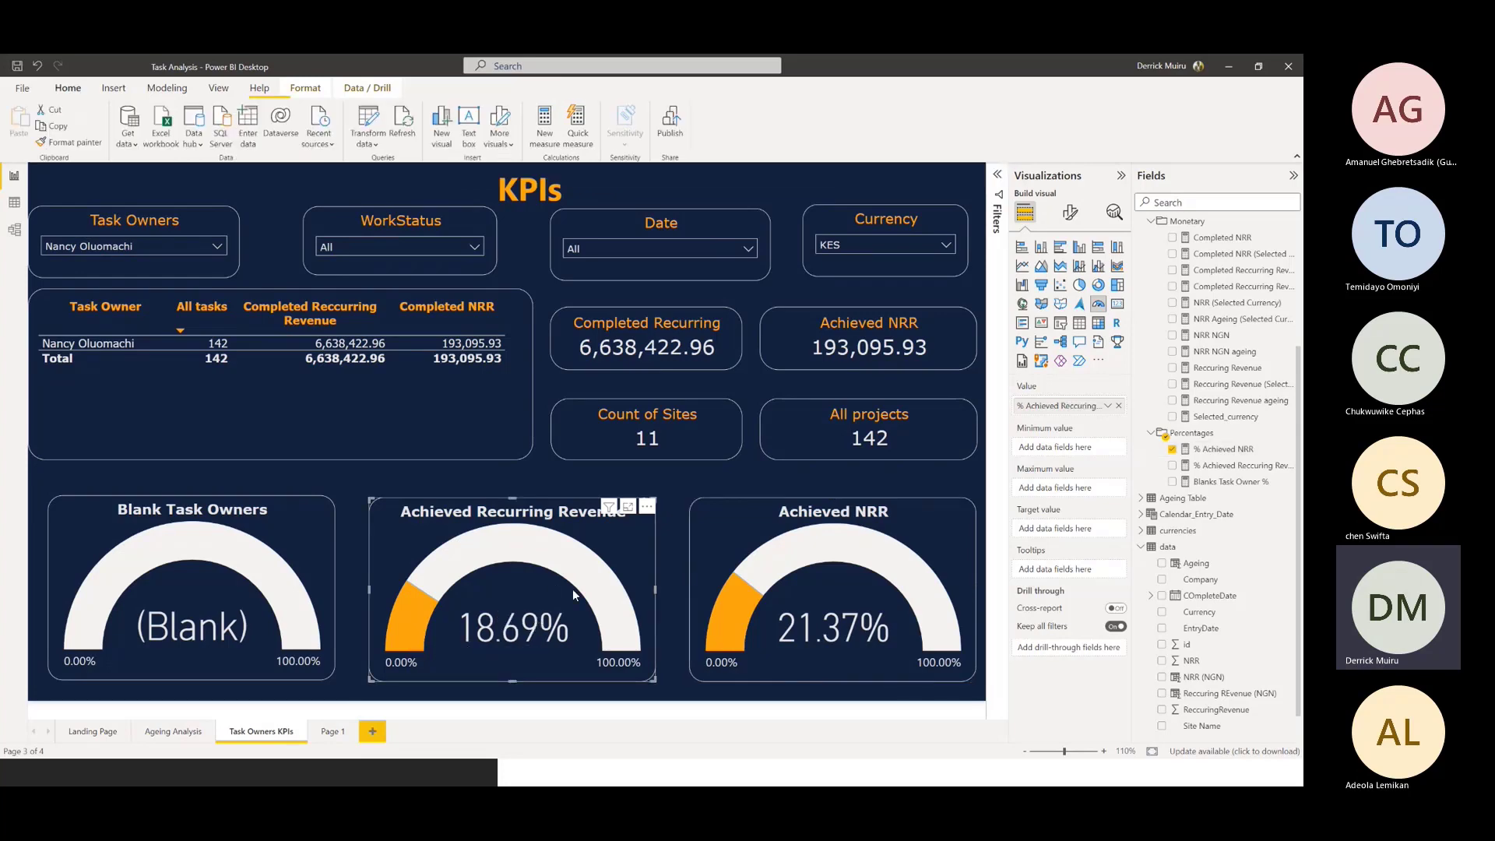
pyautogui.click(1232, 466)
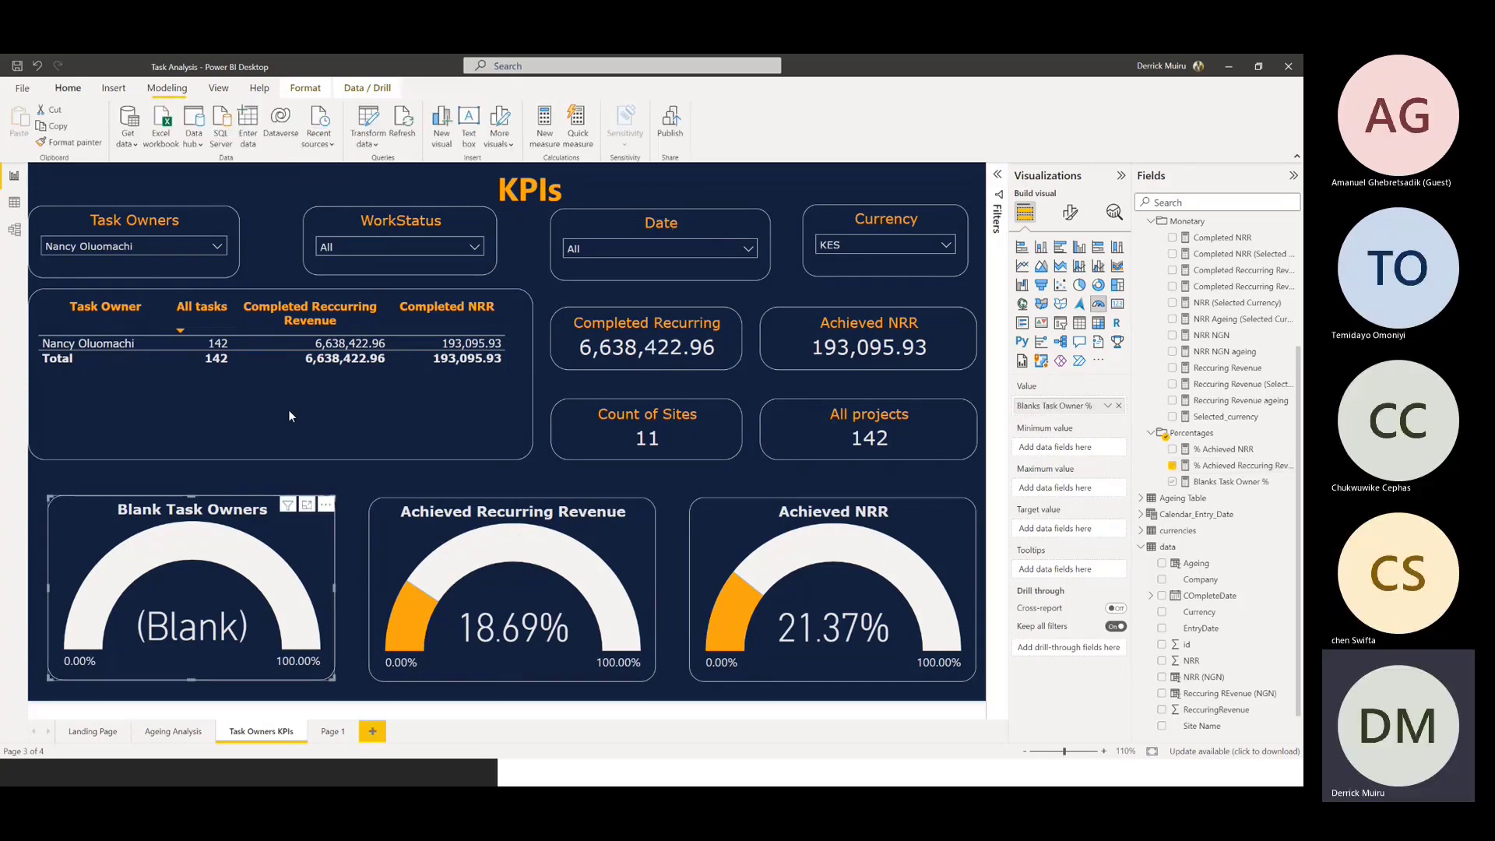
# Clear the Task Owners filter on the KPIs page and go to the Ageing Analysis page
pyautogui.click(176, 238)
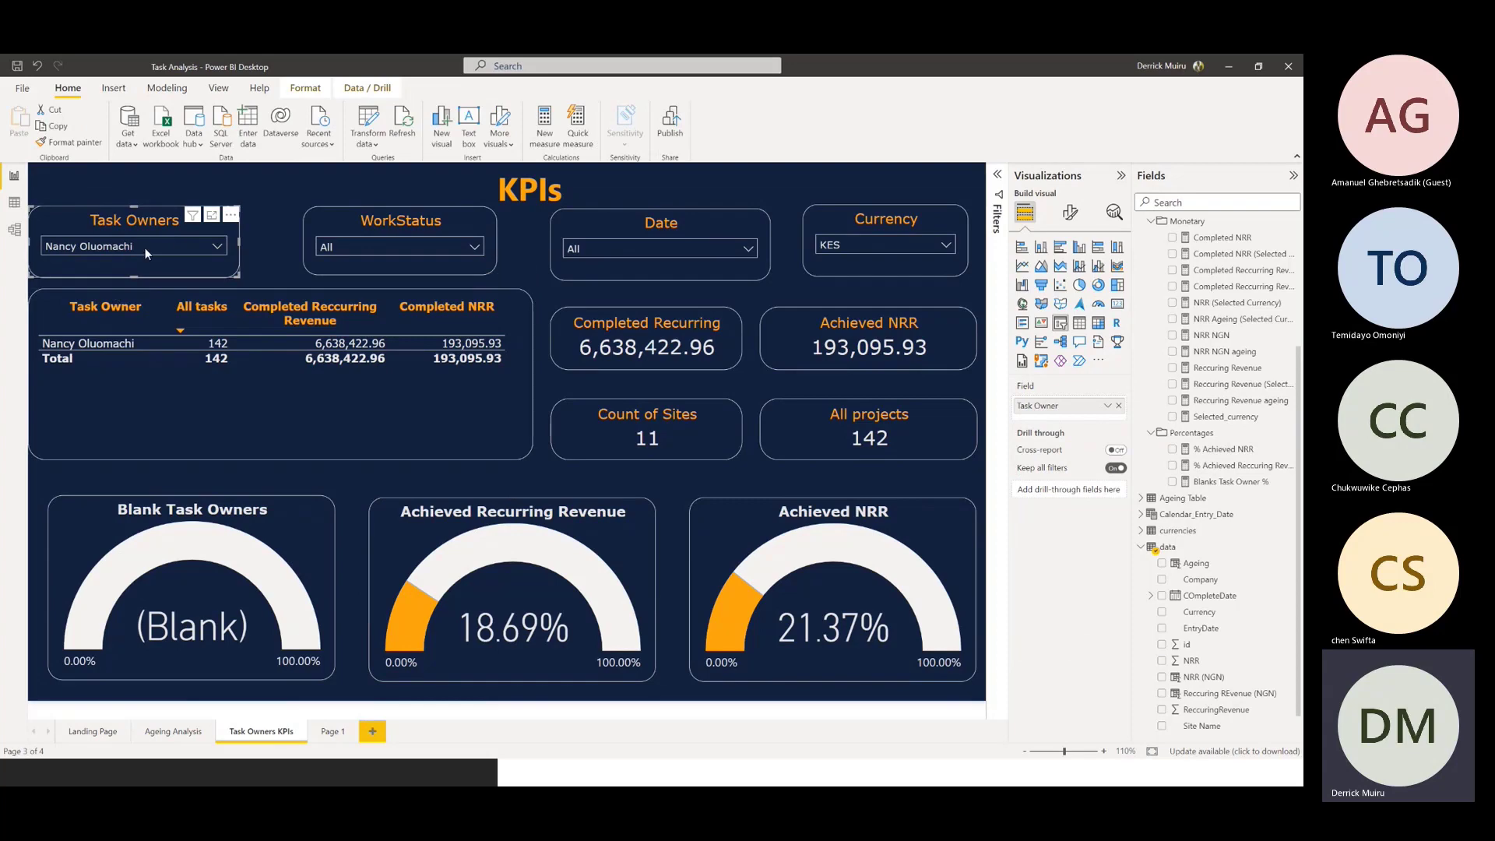
pyautogui.click(144, 246)
pyautogui.click(53, 340)
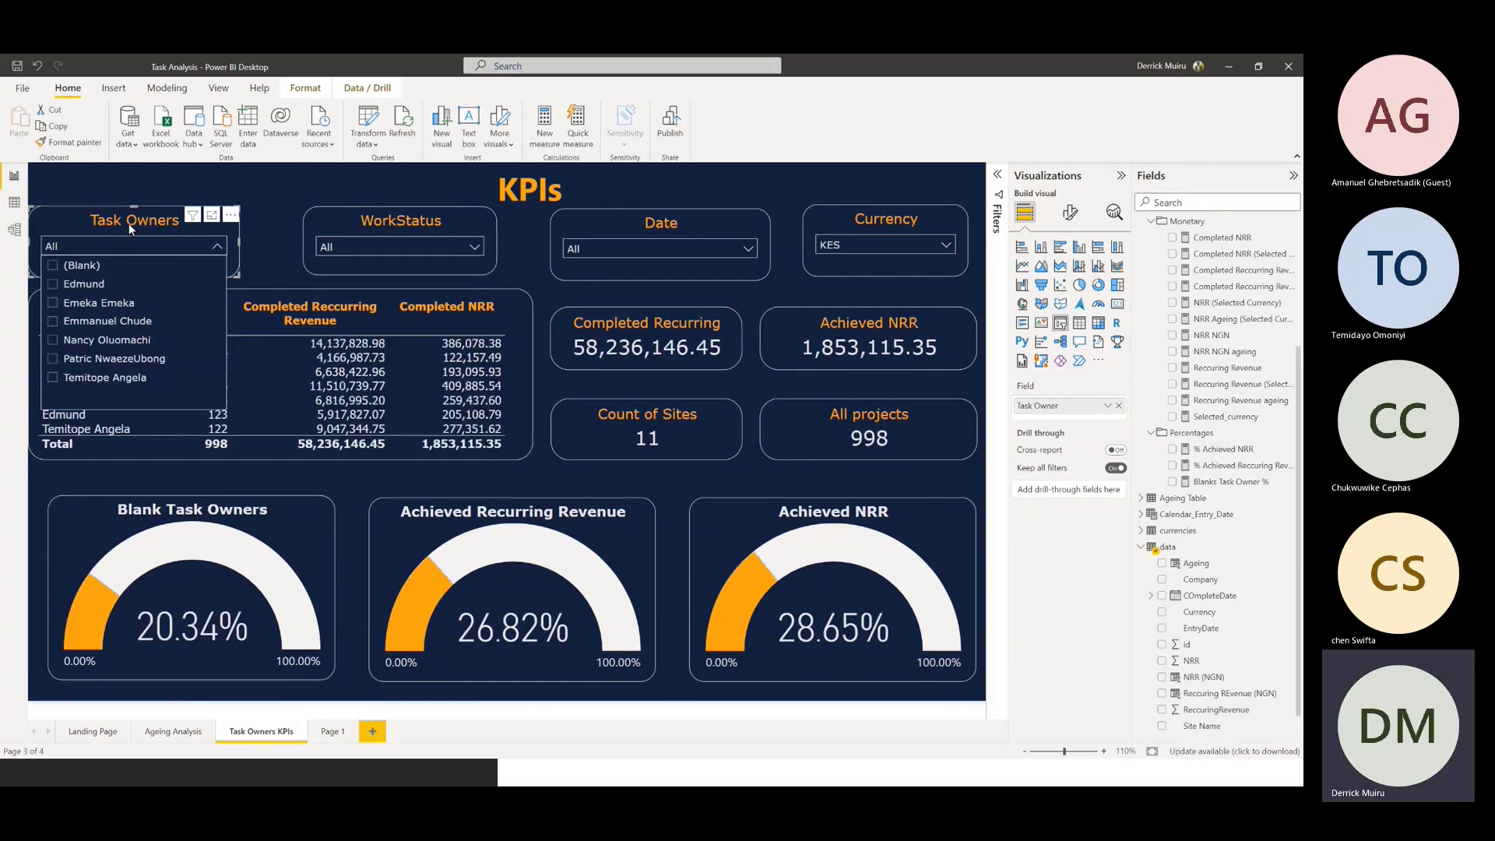
pyautogui.click(131, 246)
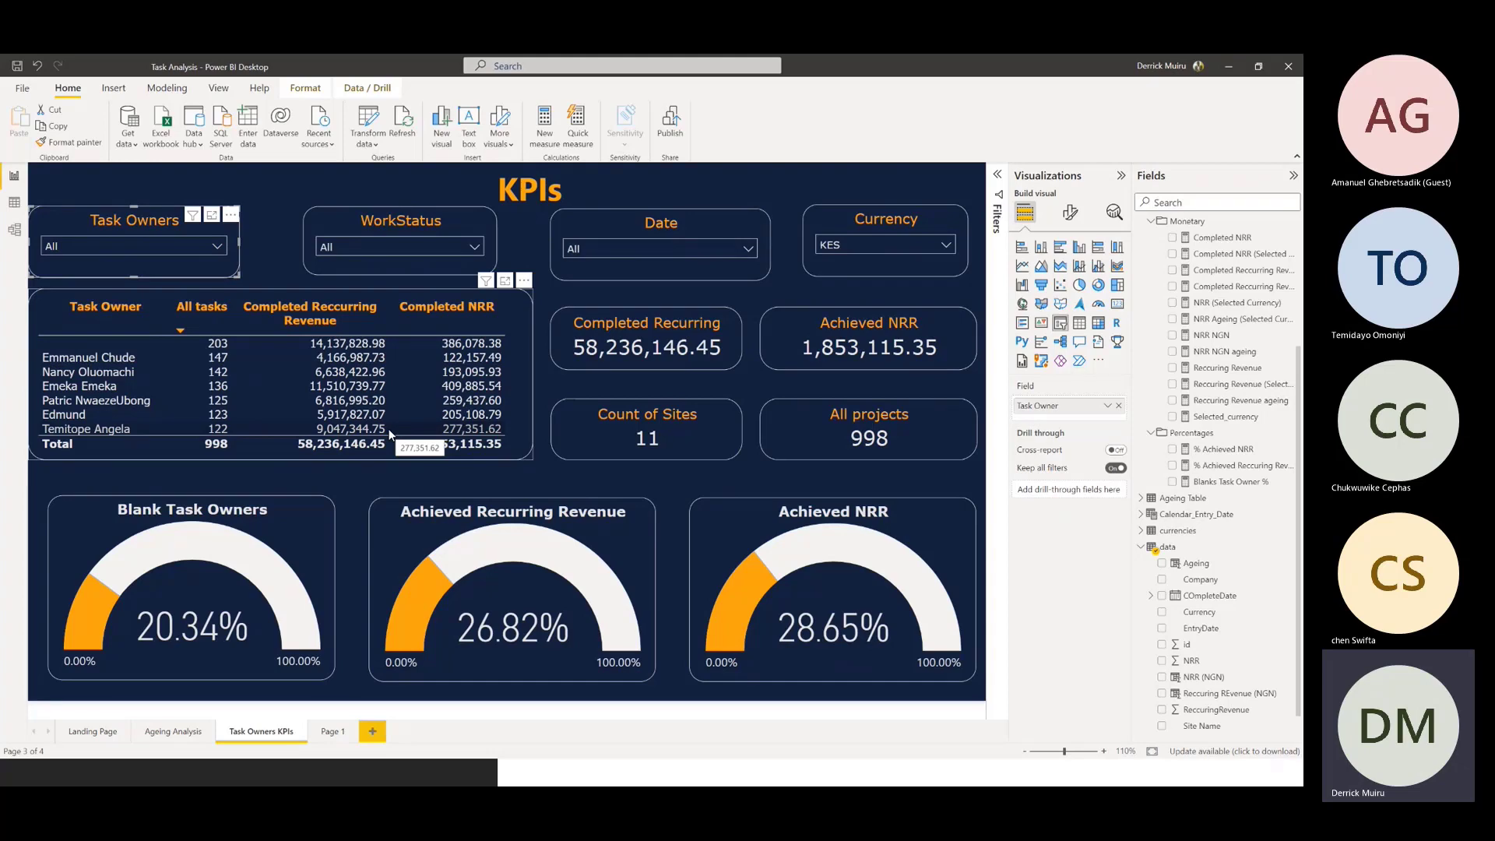
pyautogui.click(187, 735)
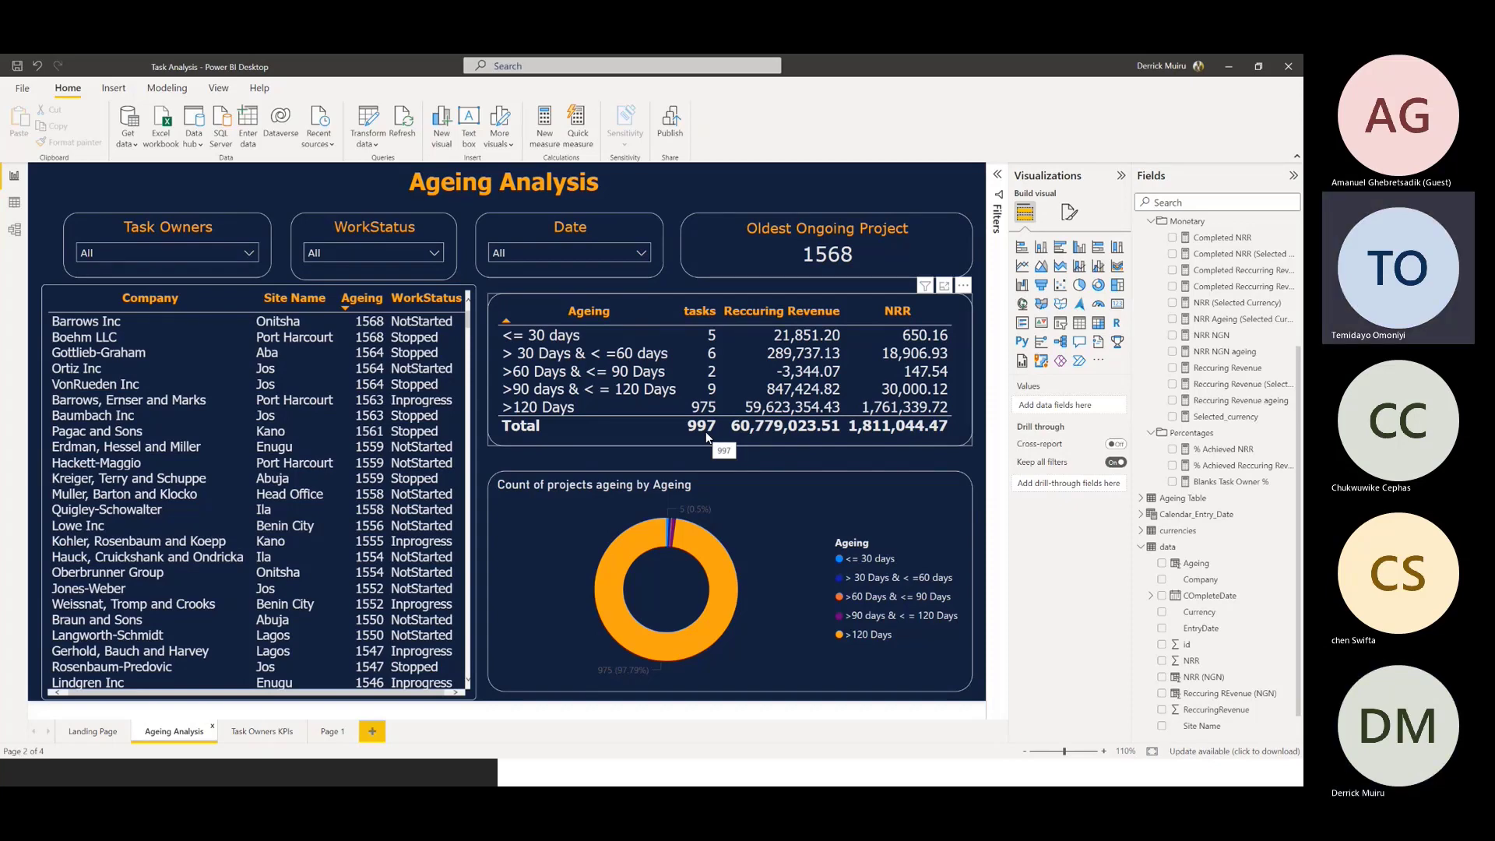
# Go to the Landing Page and collapse the Monetary, Counts and Percentages folders of the Metrics table
pyautogui.click(95, 734)
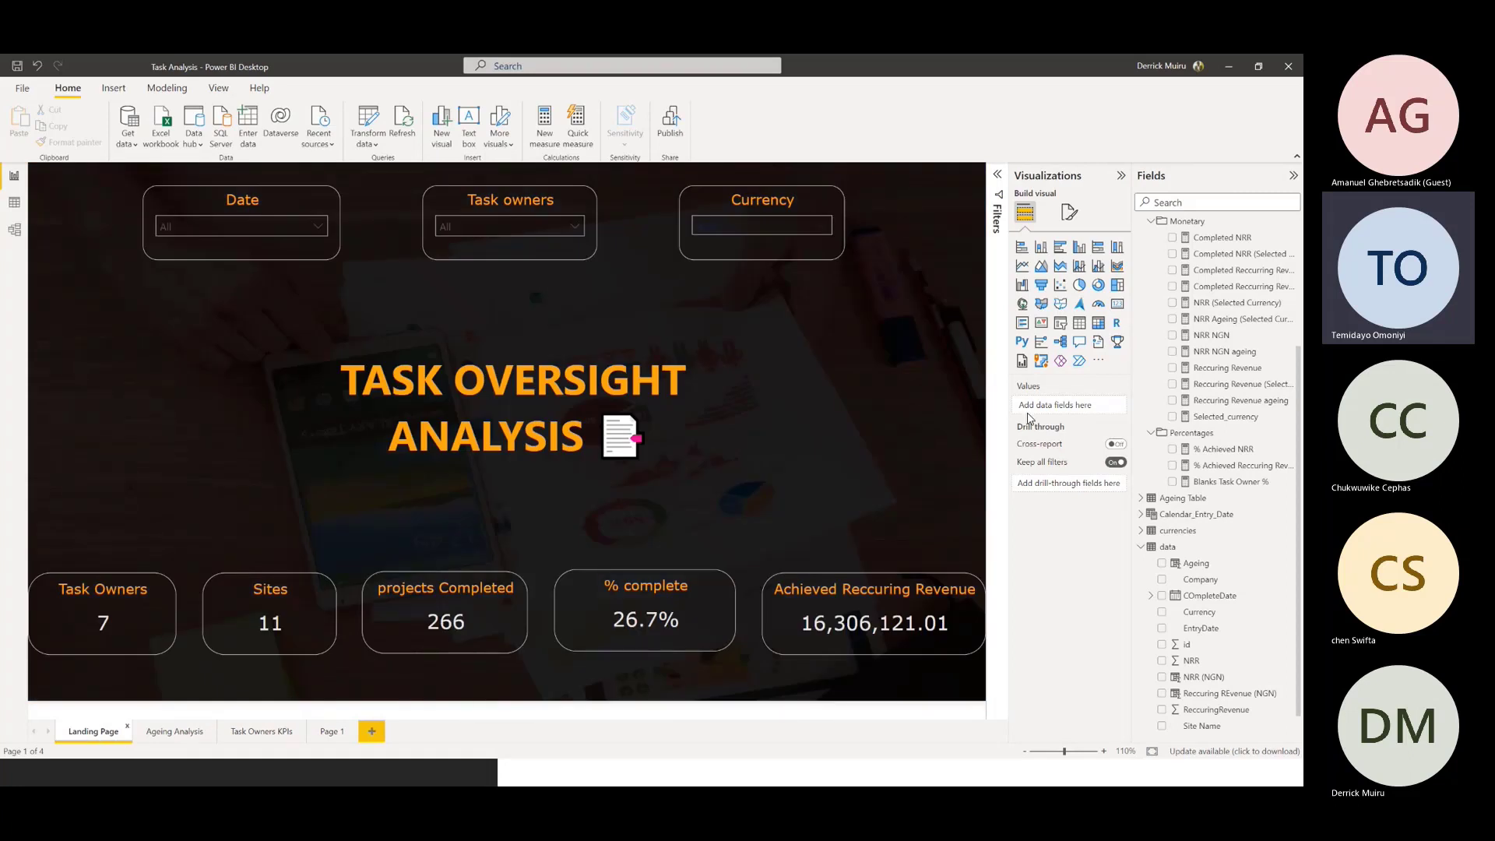
pyautogui.click(1152, 223)
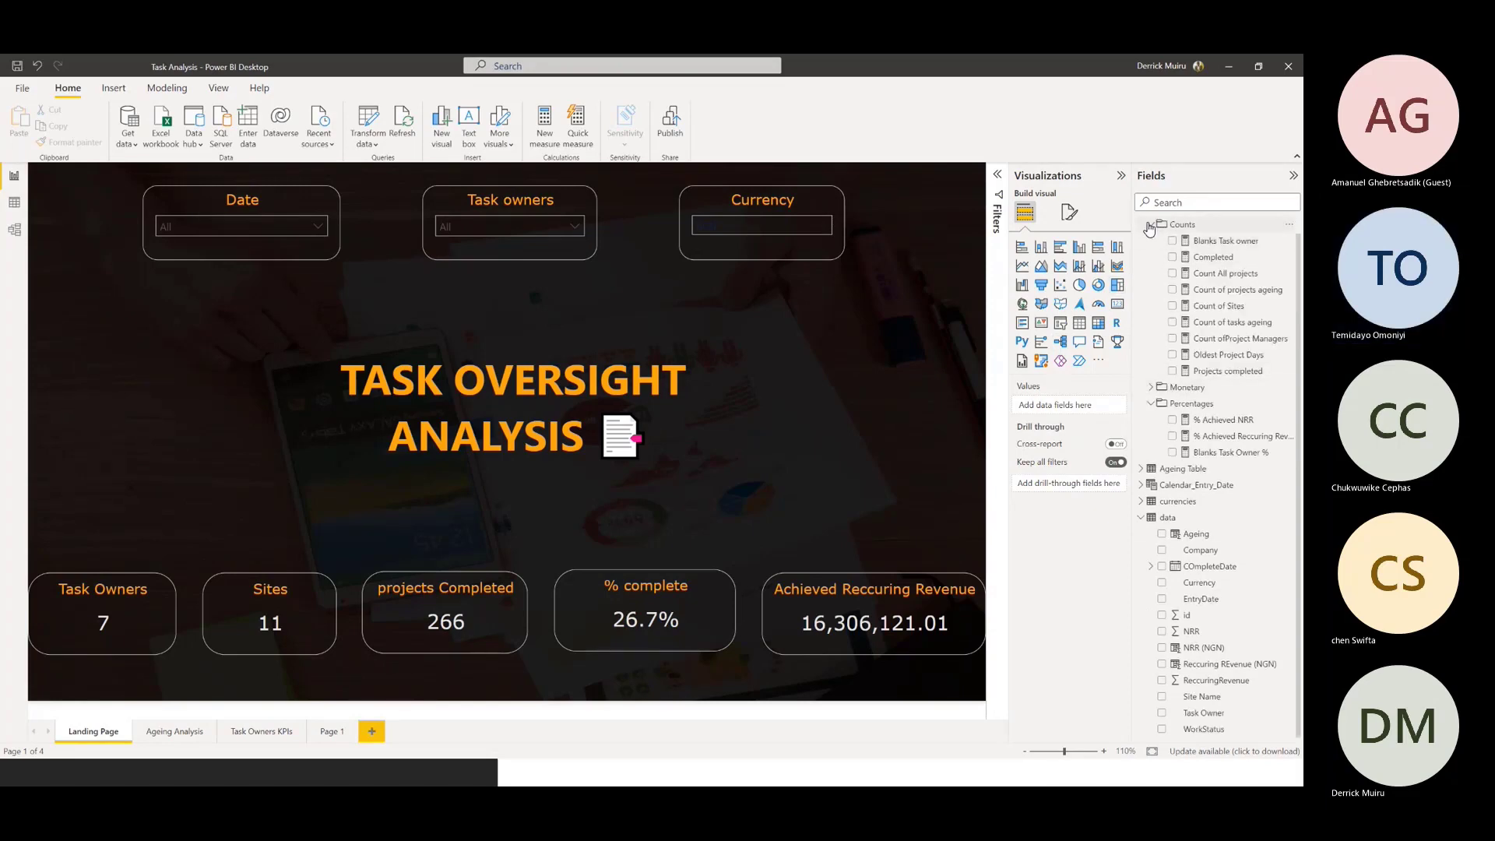
pyautogui.click(1151, 224)
pyautogui.click(1152, 275)
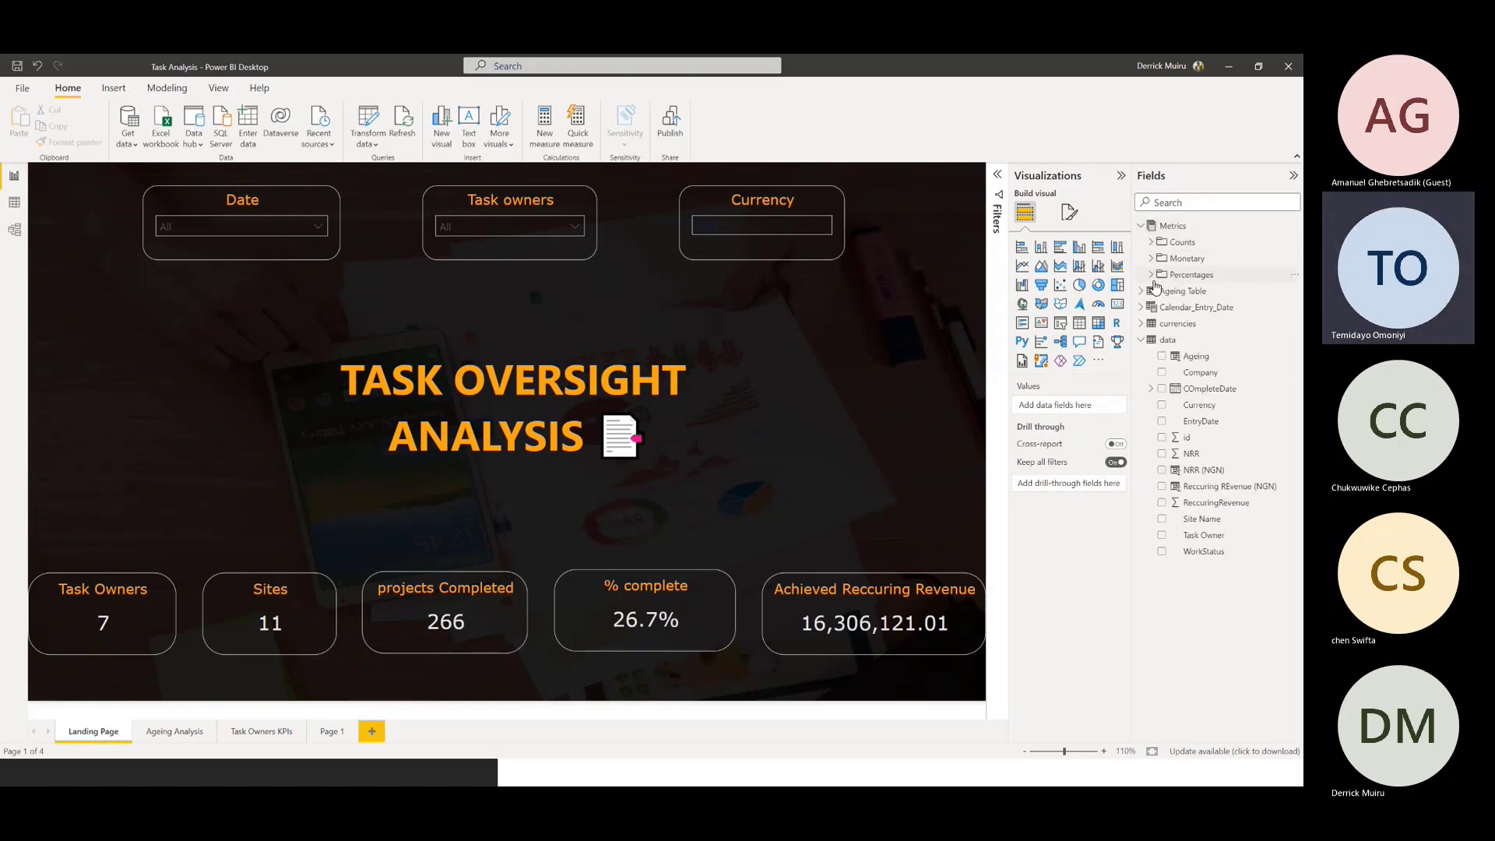